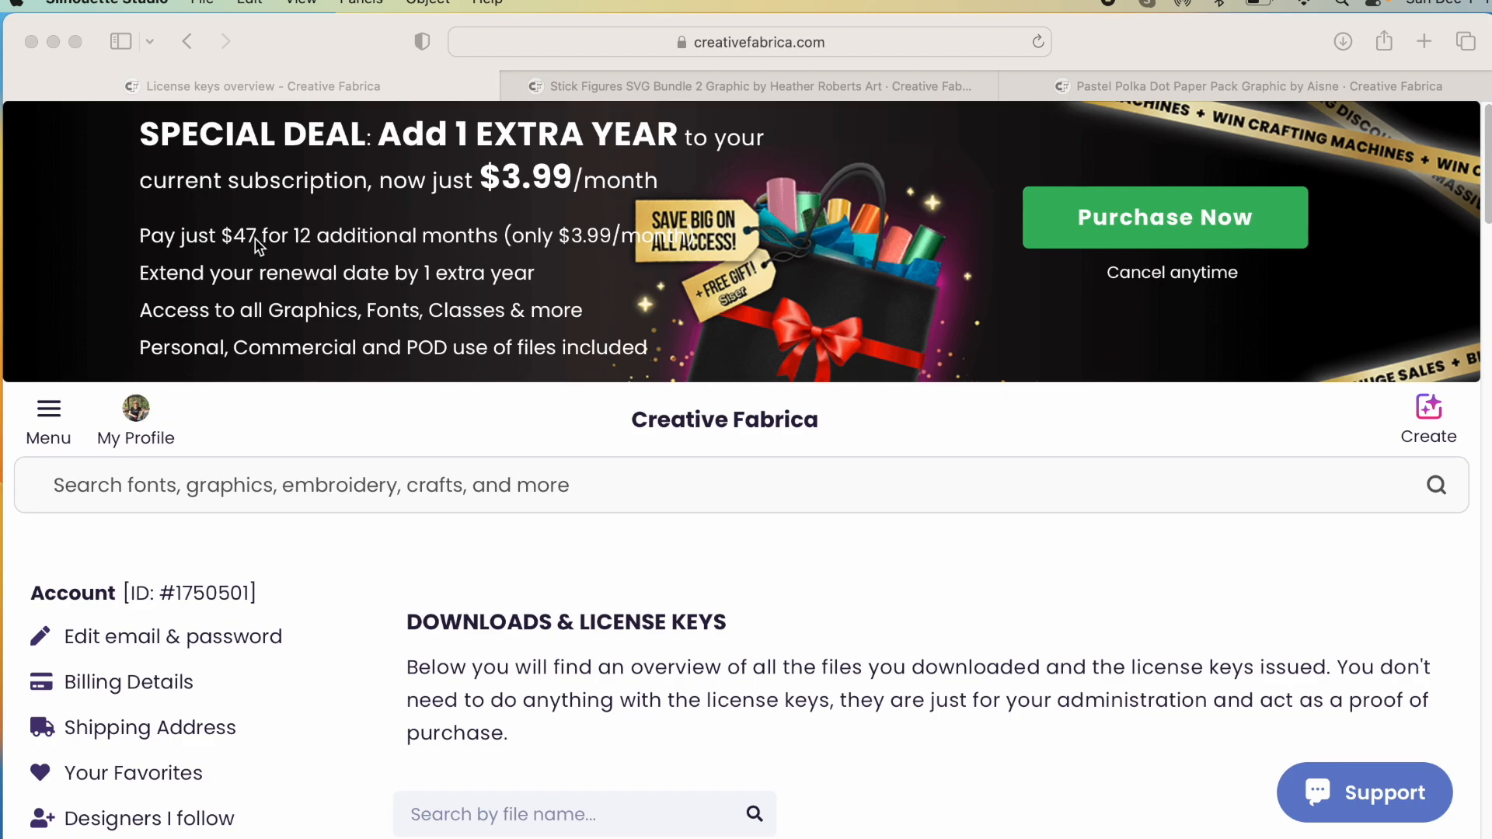
- View the Stick Figures SVG Bundle 2 and Pastel Polka Dot Paper Pack pages on Creative Fabrica
click(632, 85)
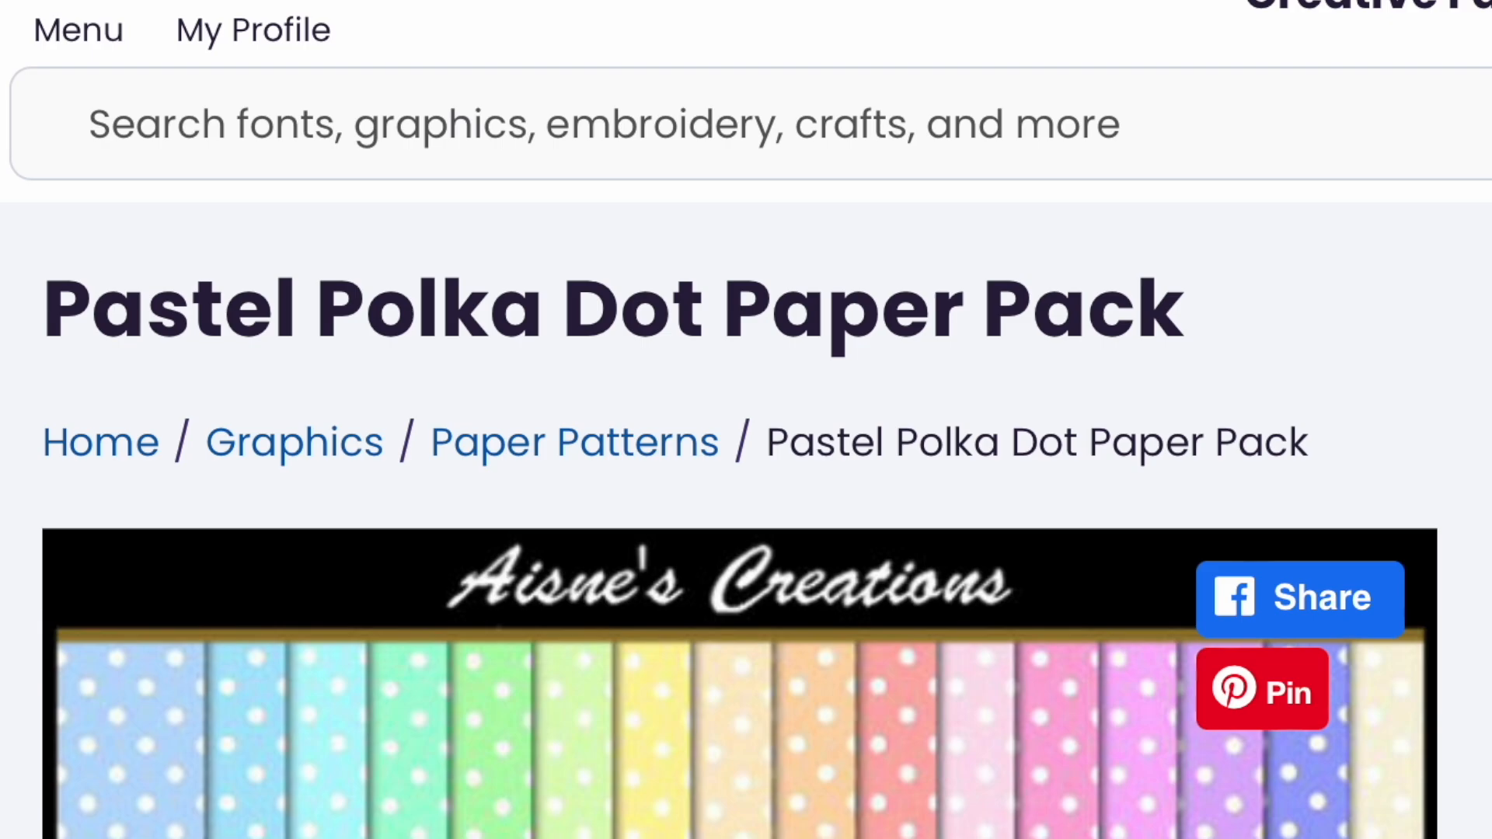
scroll(746, 420, down, 3)
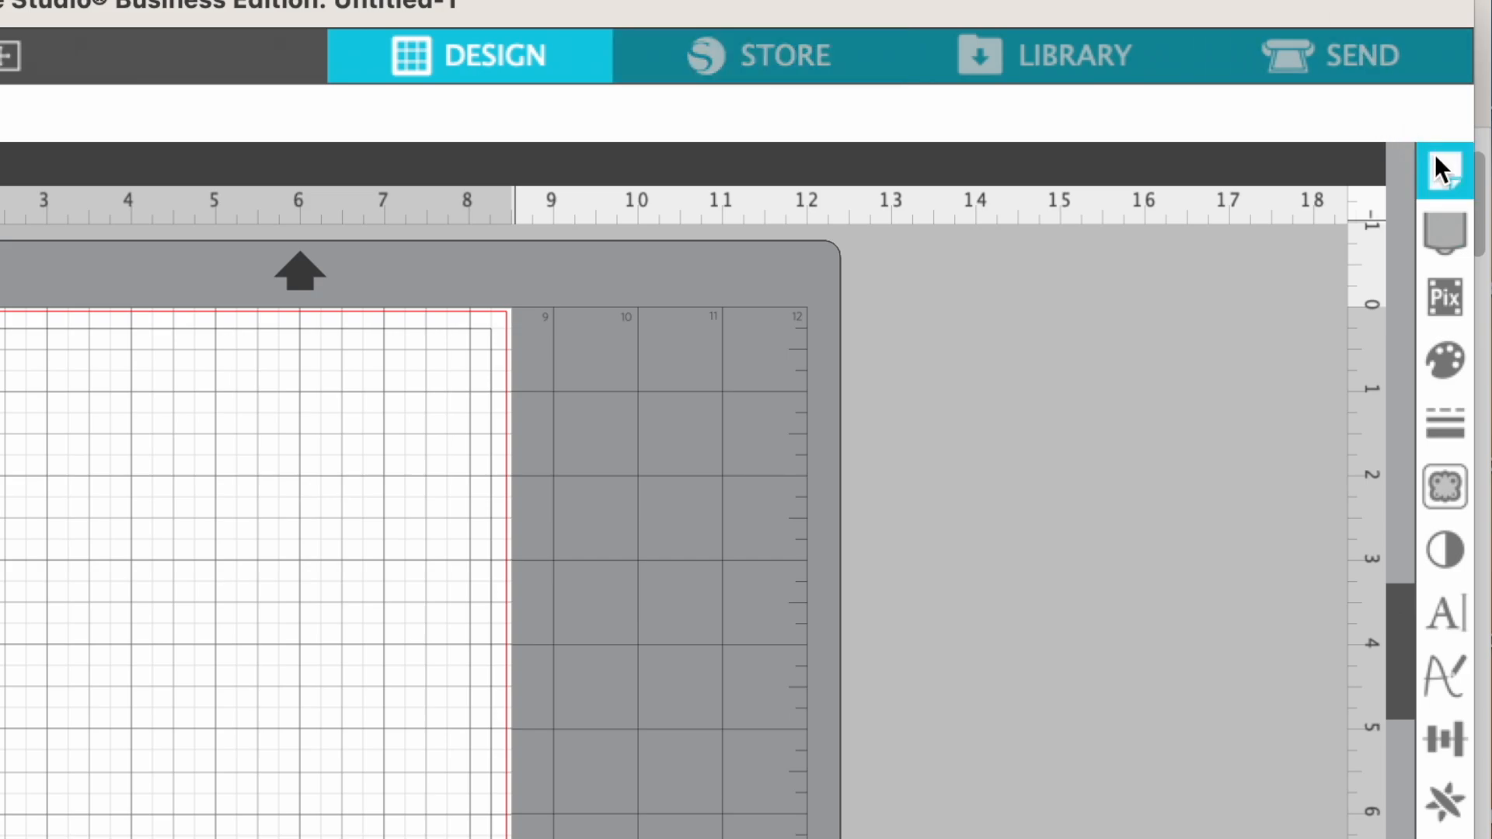
- Switch to Silhouette Studio and set the page width to 8.5 in in the page setup
click(1435, 164)
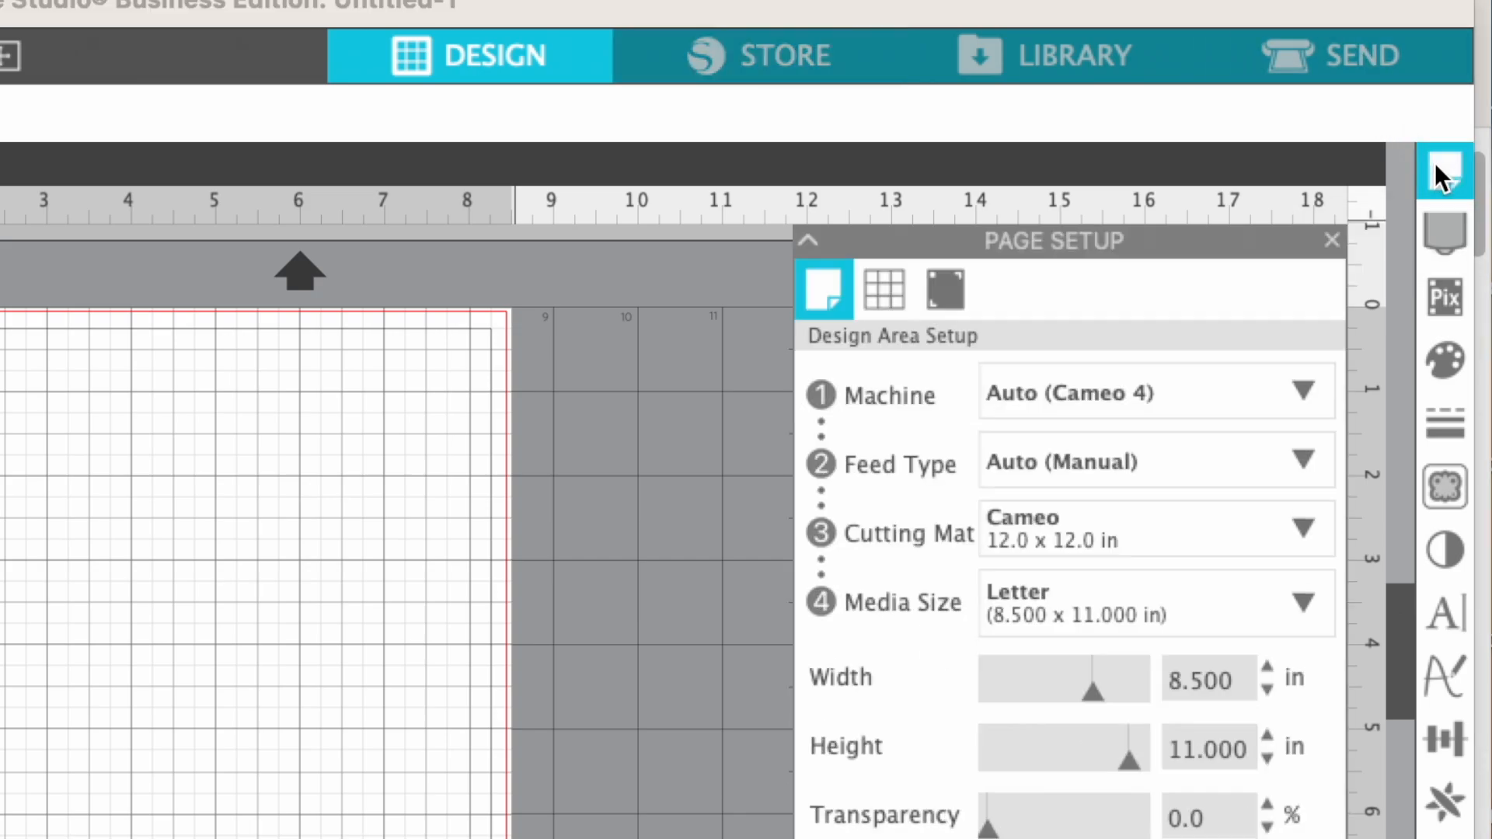
mouse_move(1097, 695)
mouse_down()
mouse_move(1049, 702)
mouse_move(1117, 703)
mouse_move(1076, 698)
mouse_up()
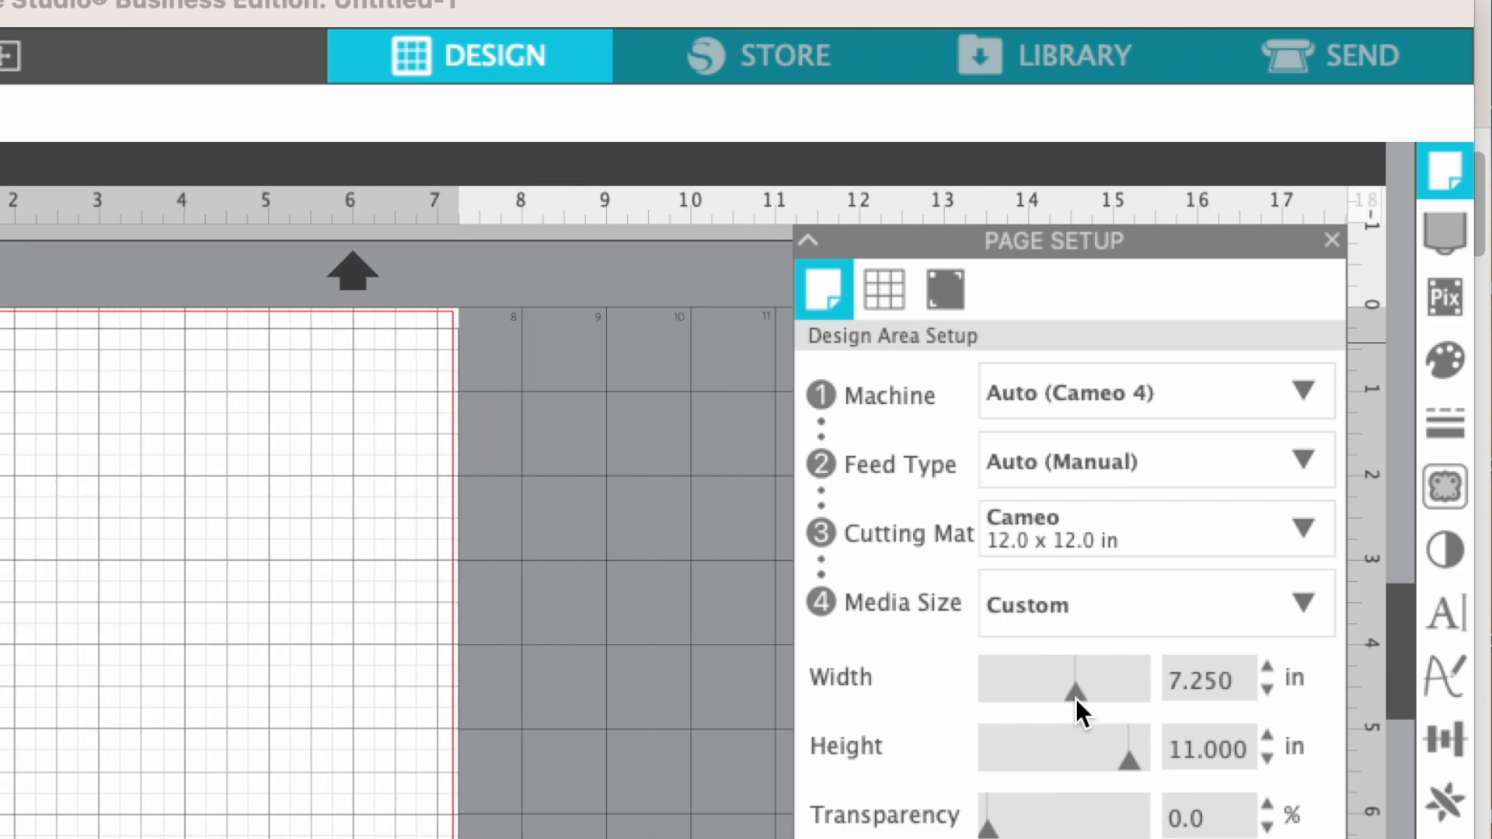
double_click(1236, 684)
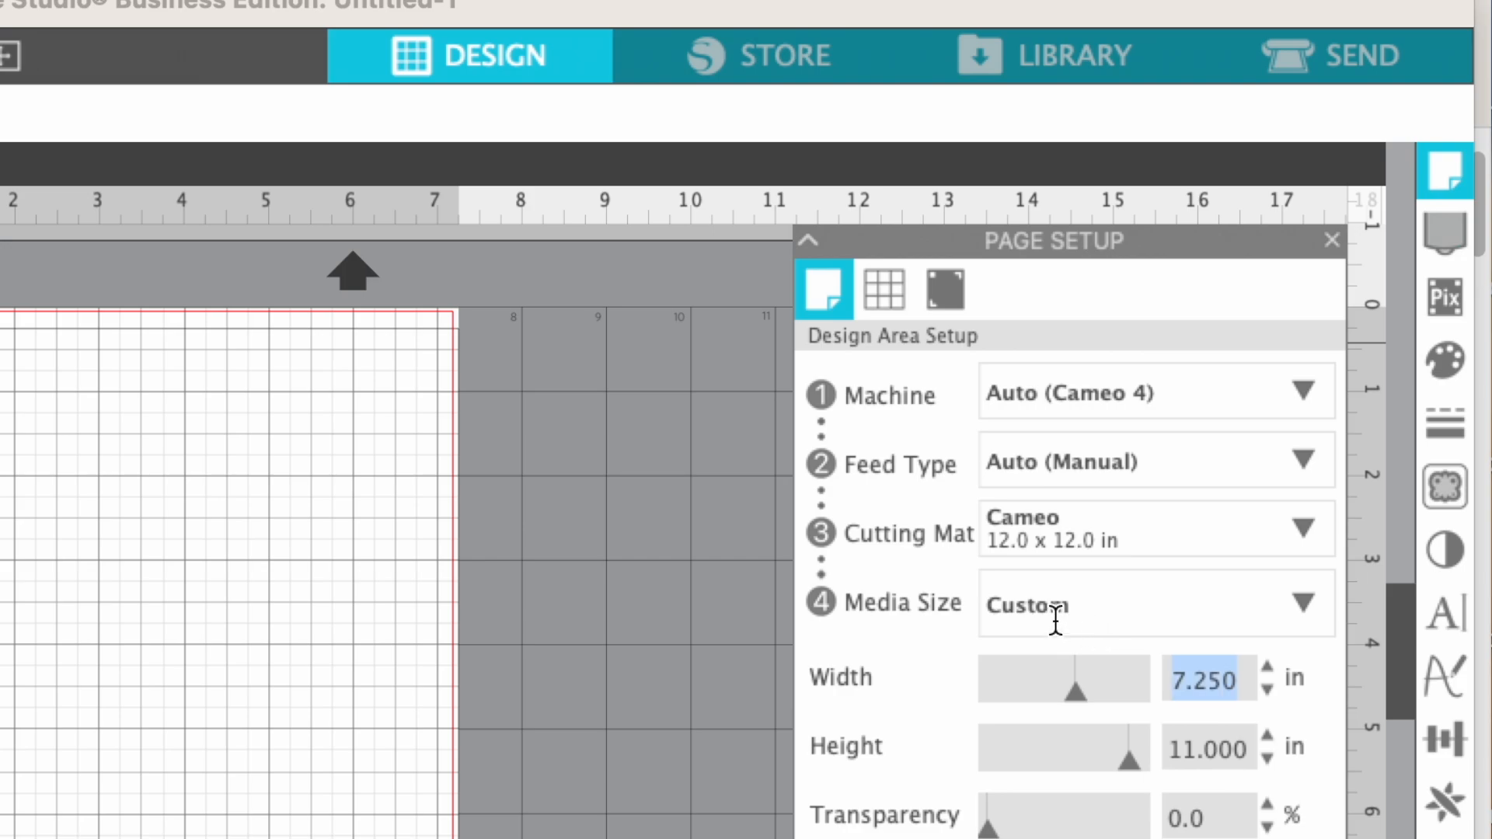
text(8.5)
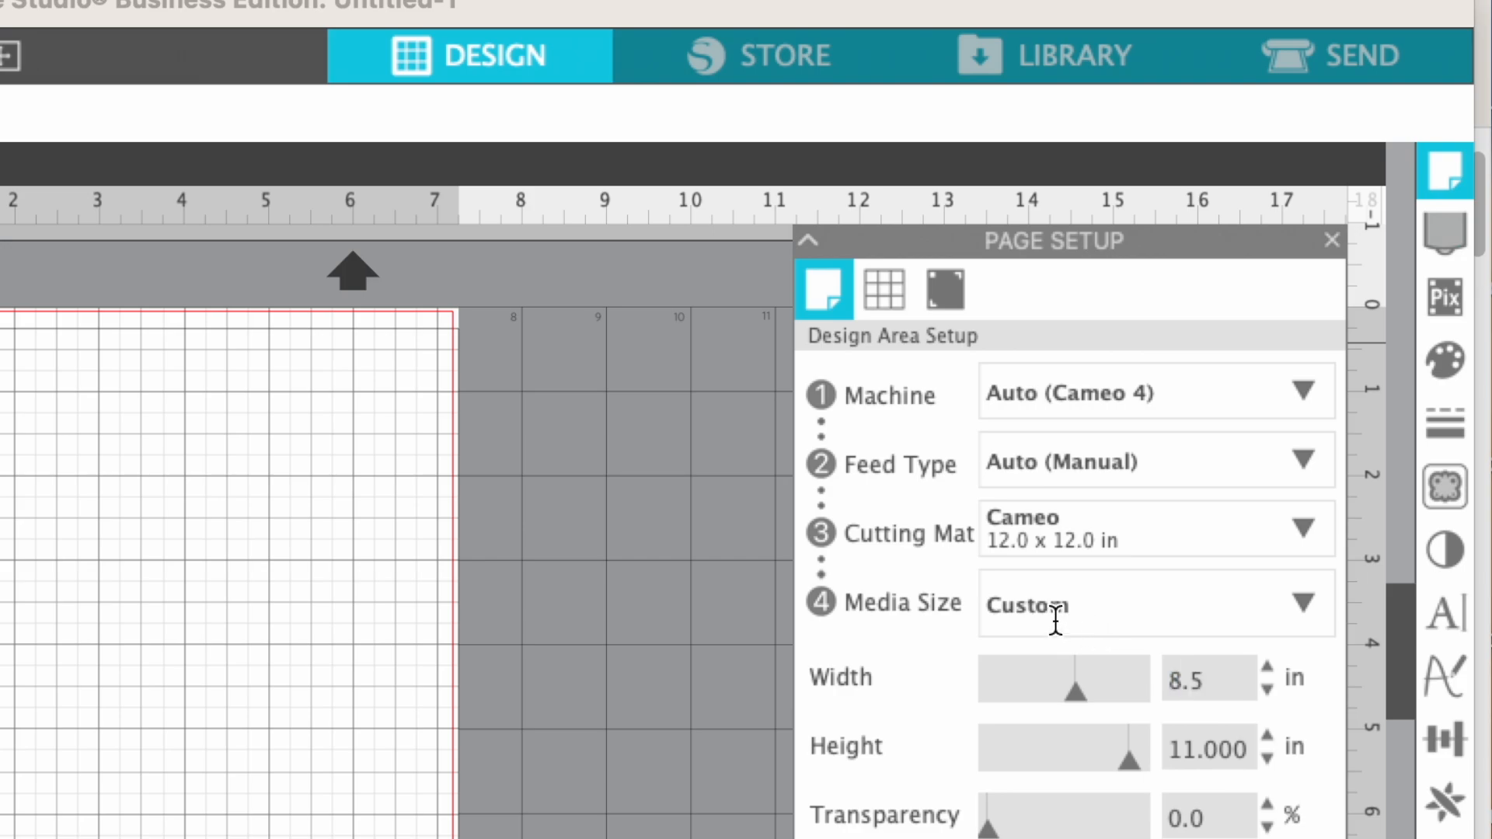
key(Return)
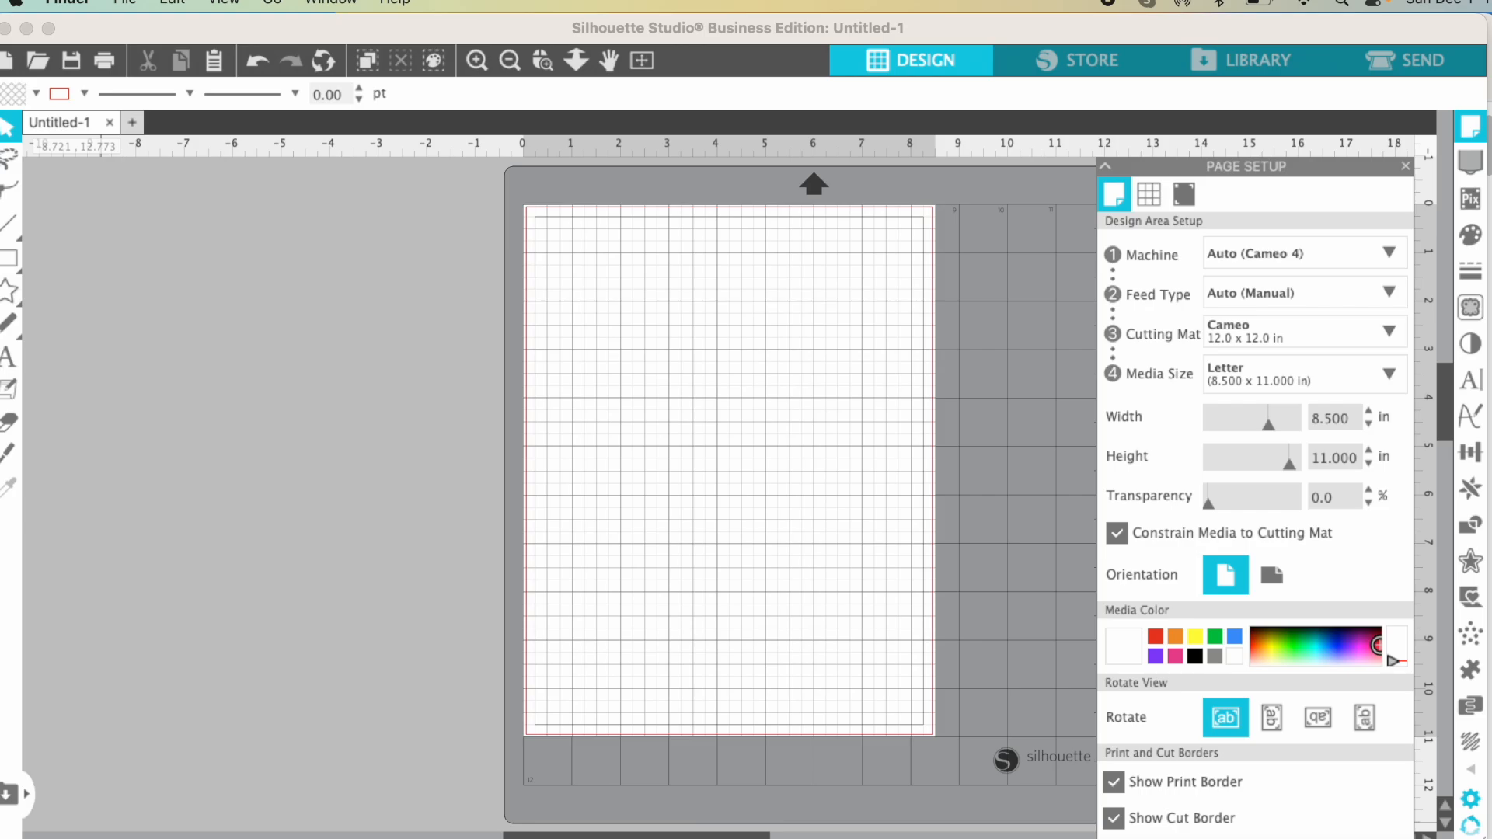
- Switch to Finder and add 1-.svg from the SVG folder of the Stick-Figures bundle in Downloads to the Silhouette Studio page
click(377, 836)
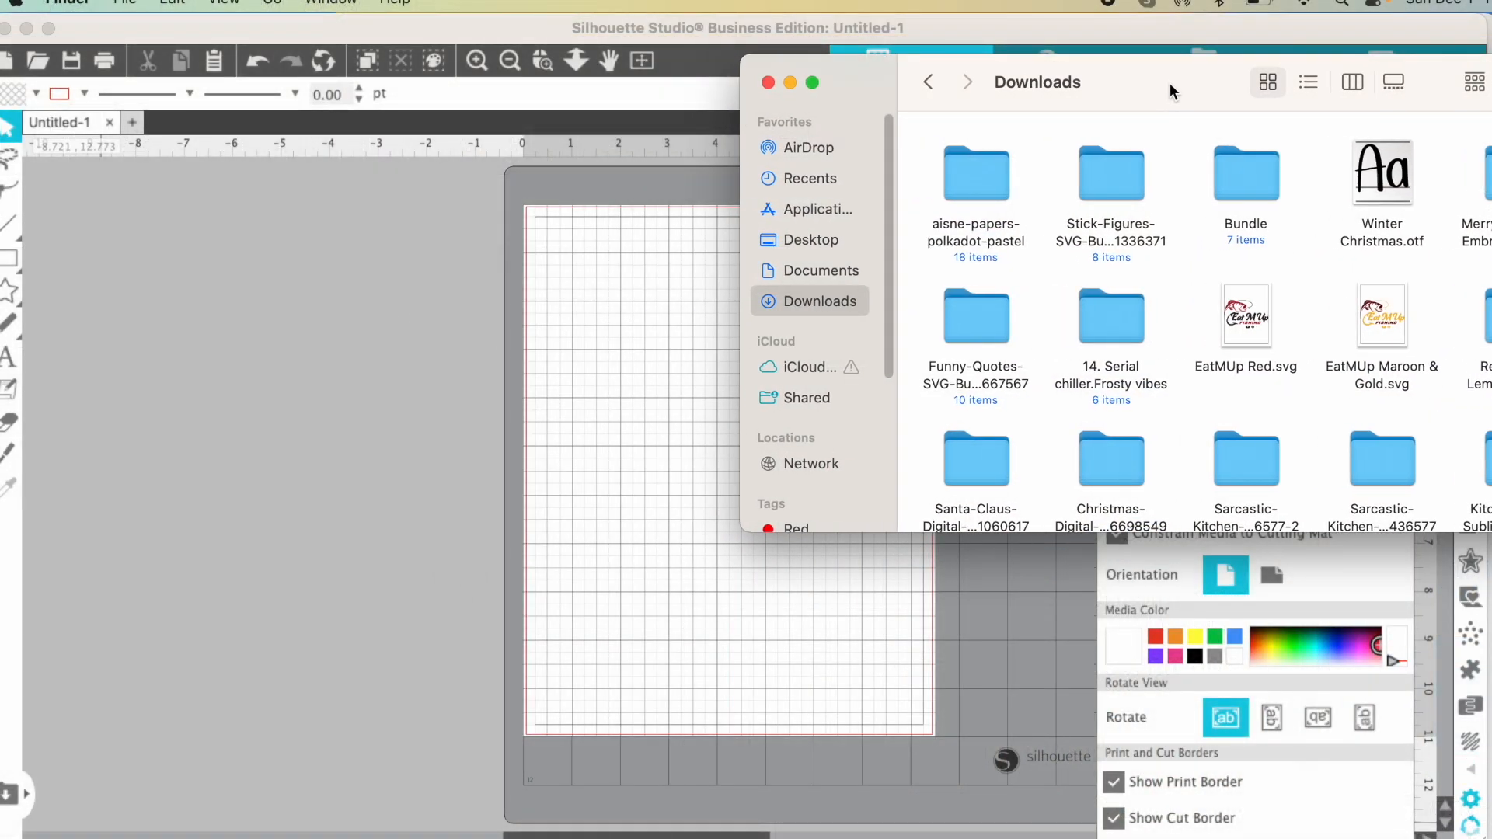
drag(1169, 92, 1298, 98)
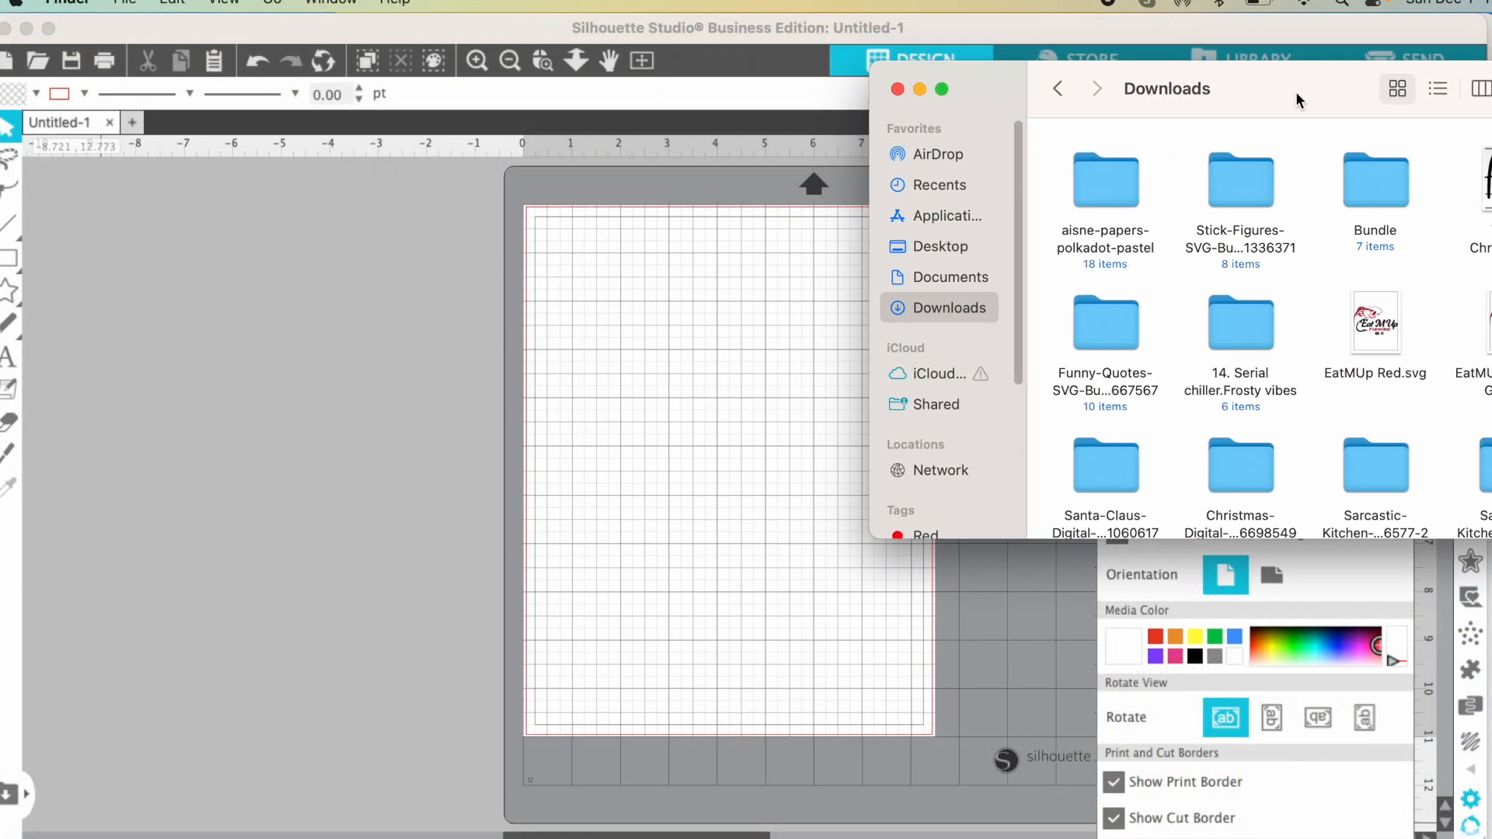
double_click(1238, 194)
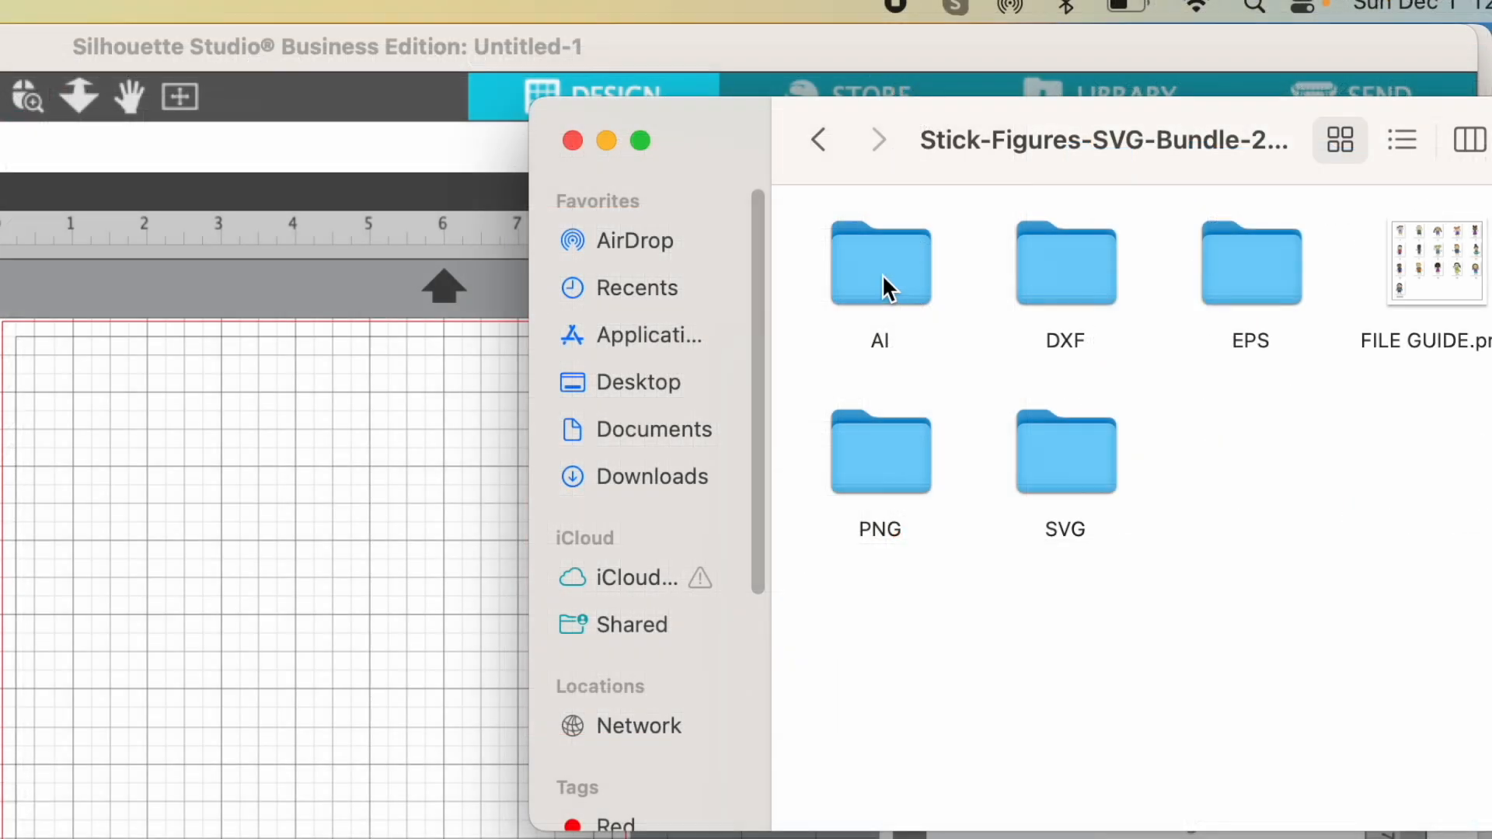
double_click(1075, 468)
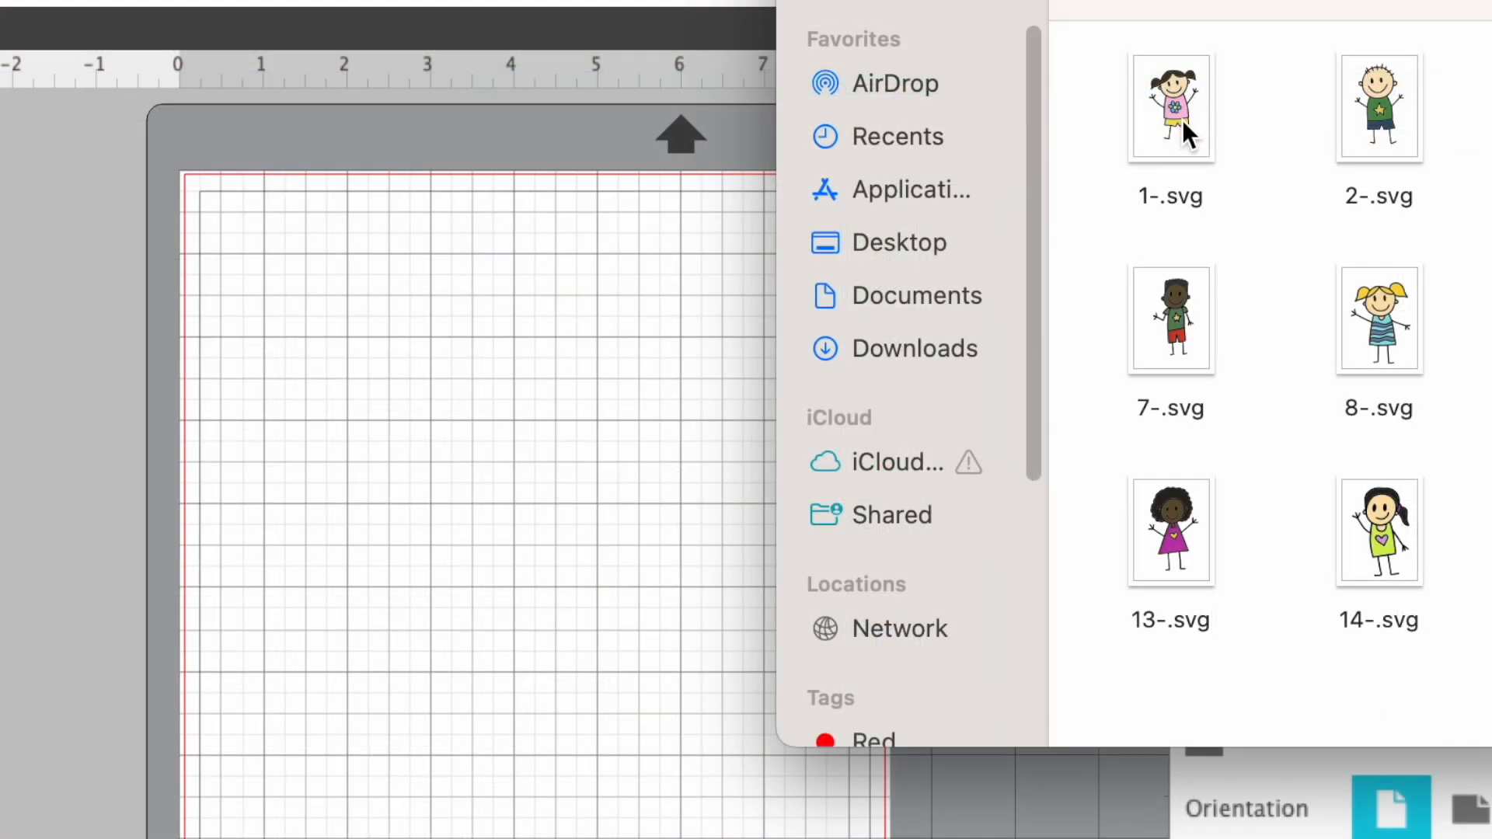
drag(1183, 119, 443, 615)
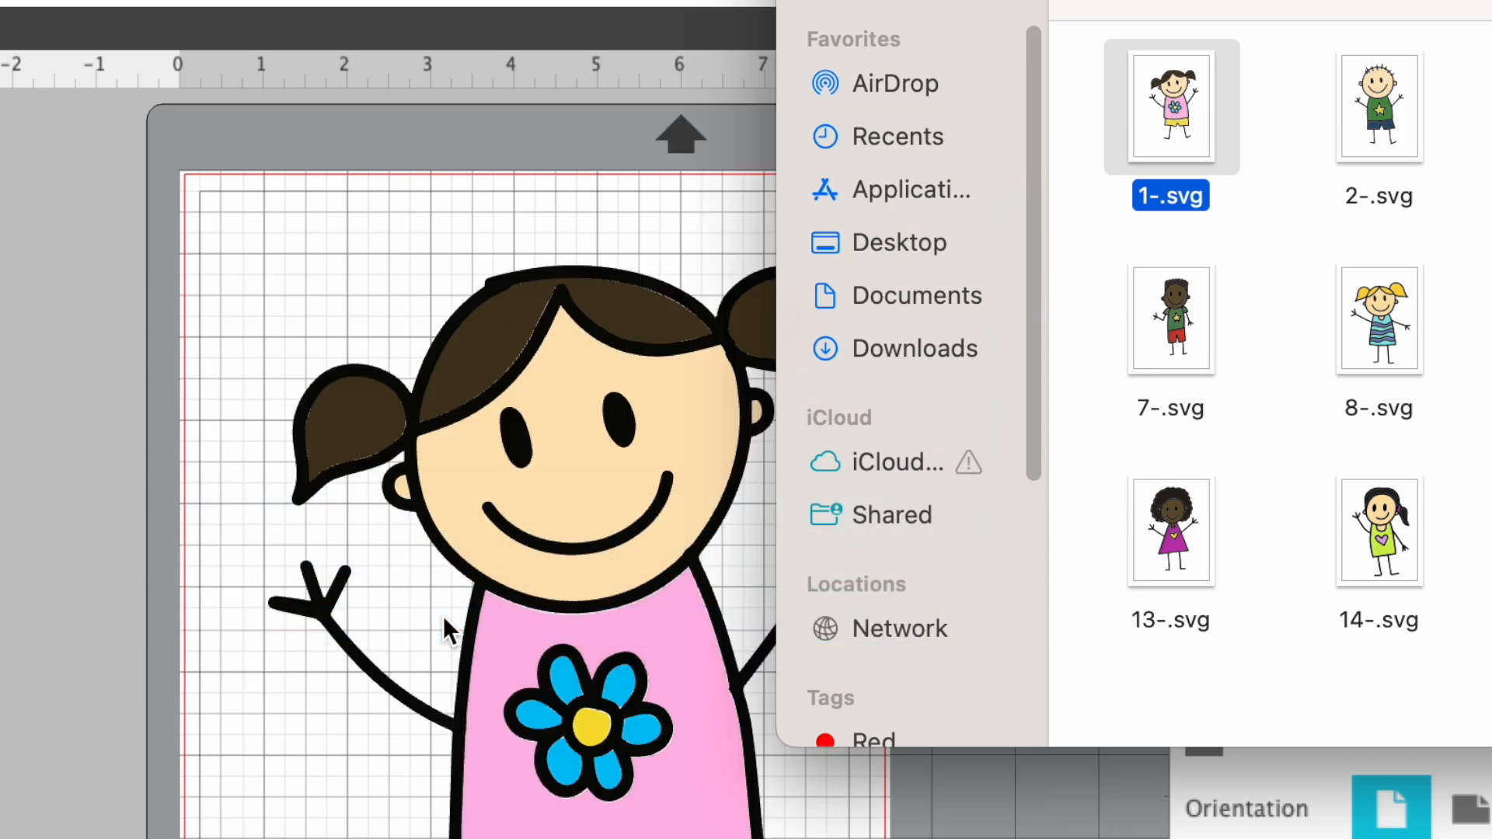
- Add the pink polka dot paper number 12 from the aisne-papers-polkadot-pastel folder to the design and close the Finder window
click(904, 348)
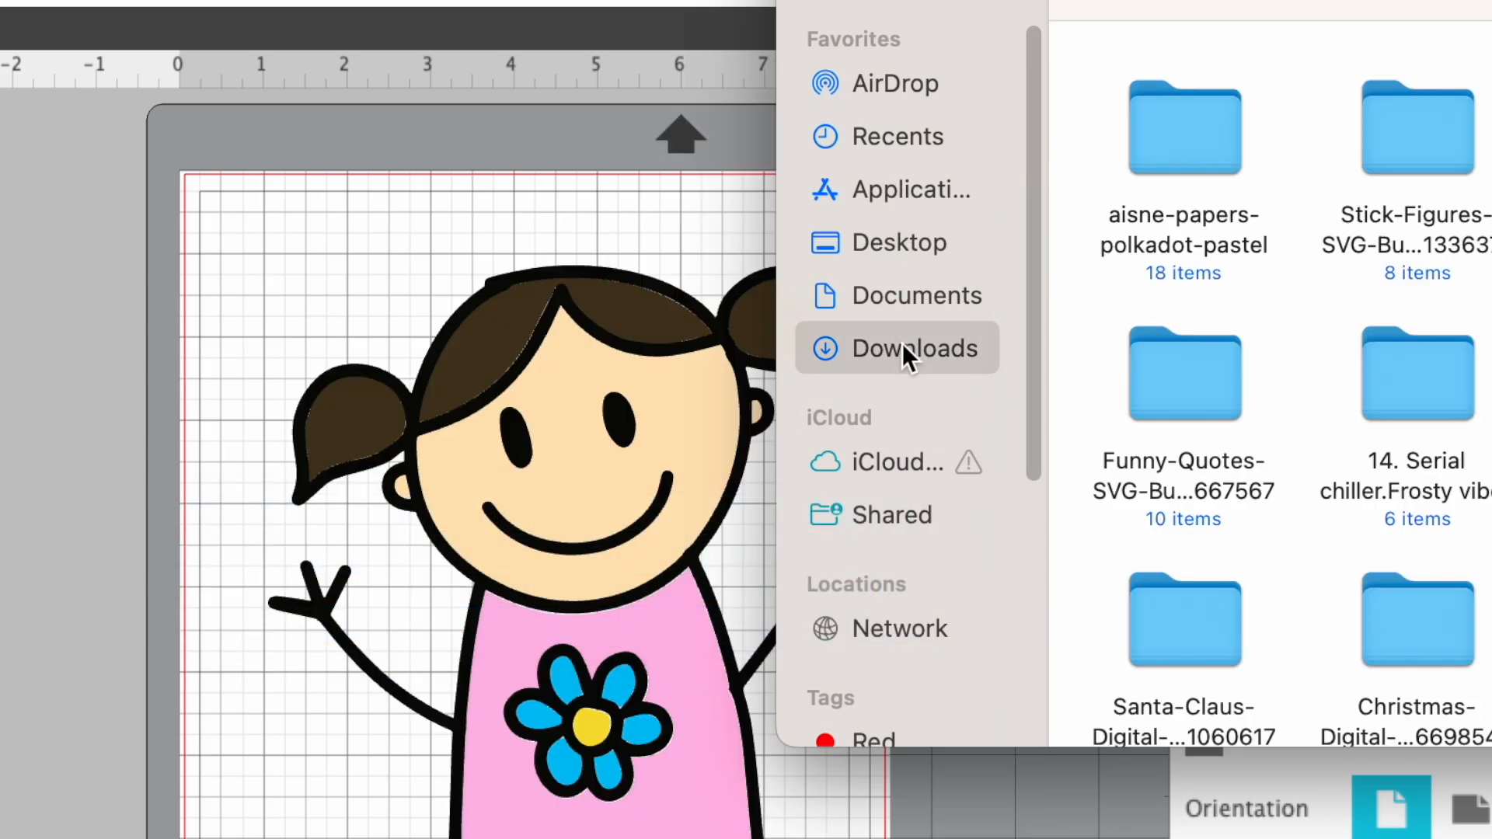
double_click(1197, 151)
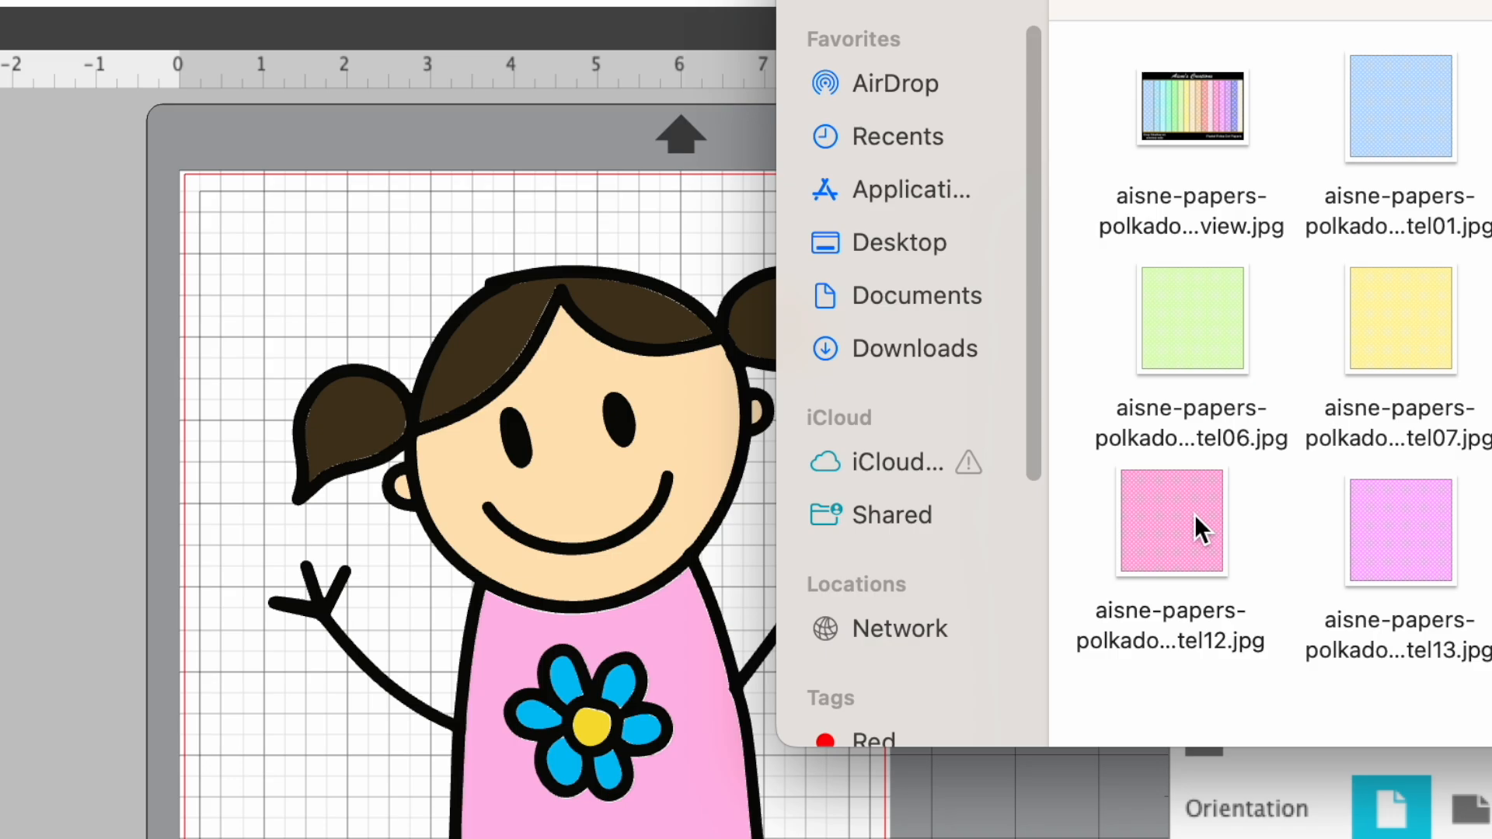
drag(1196, 518, 358, 632)
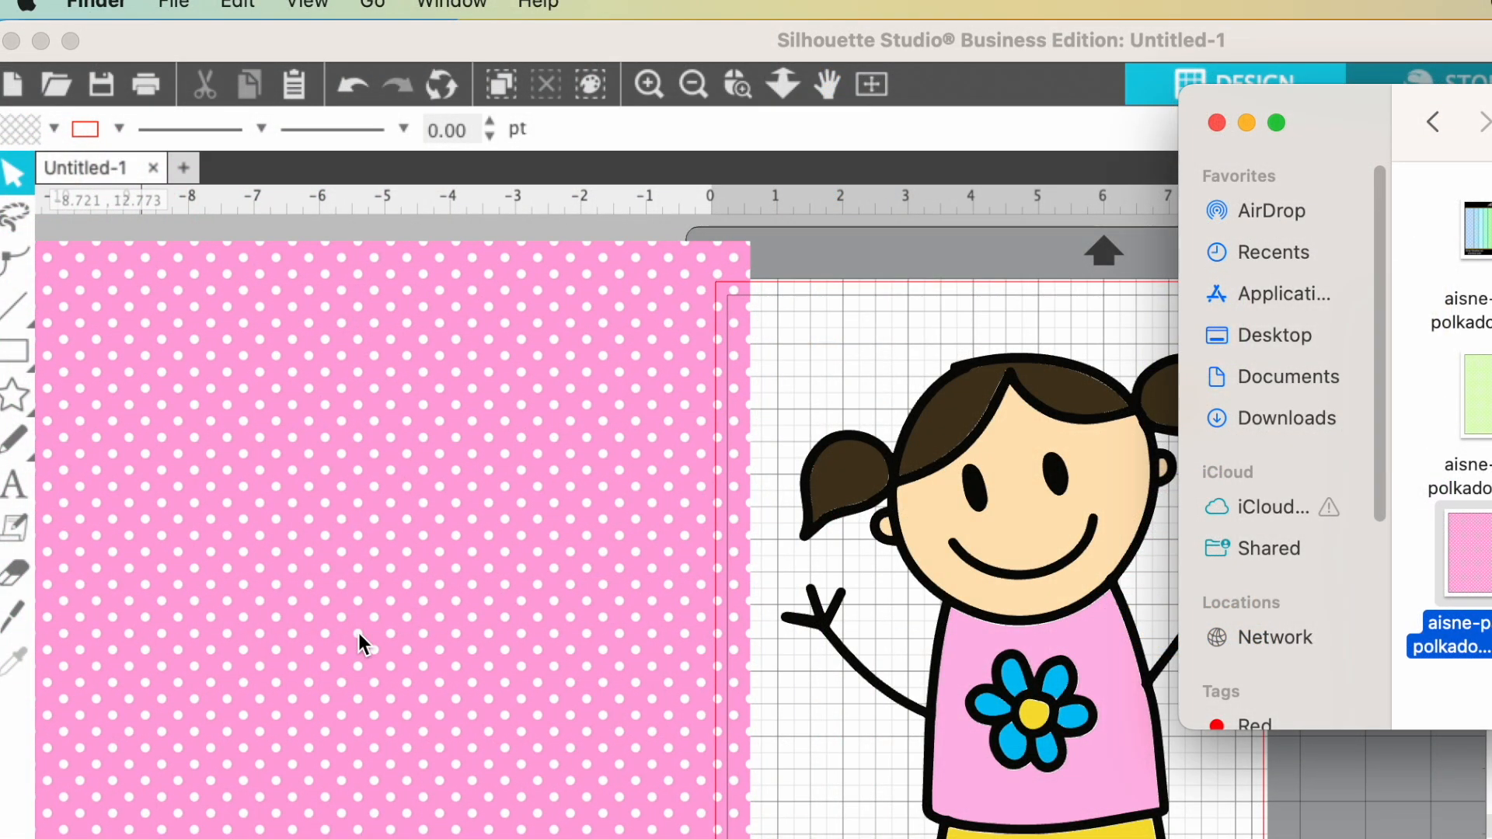
click(1215, 117)
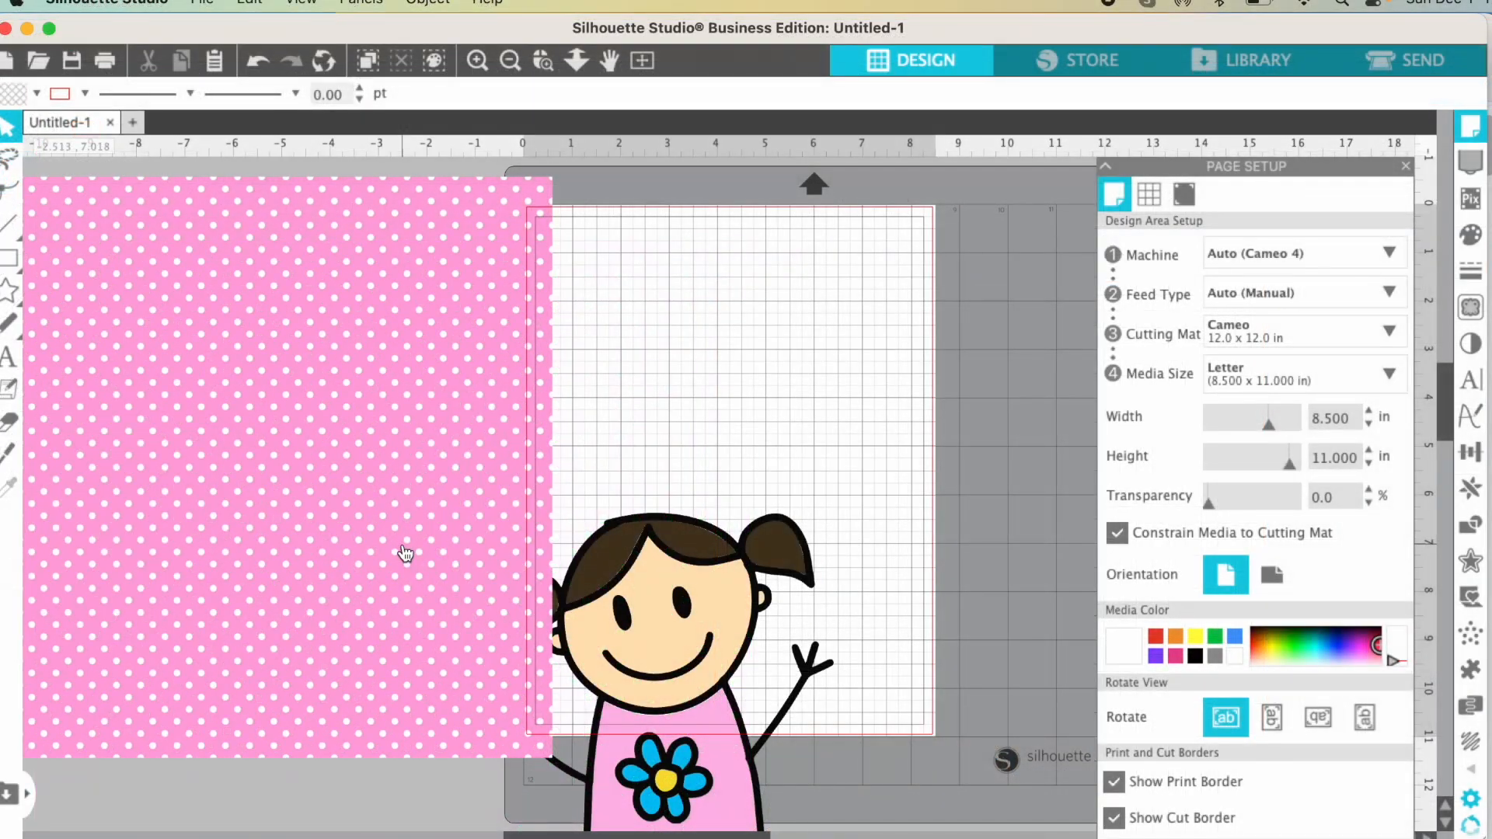
- Move the girl and the pink paper down, and draw a rectangle about 6.4 by 3.5 in near the page's upper edge
drag(405, 553, 423, 808)
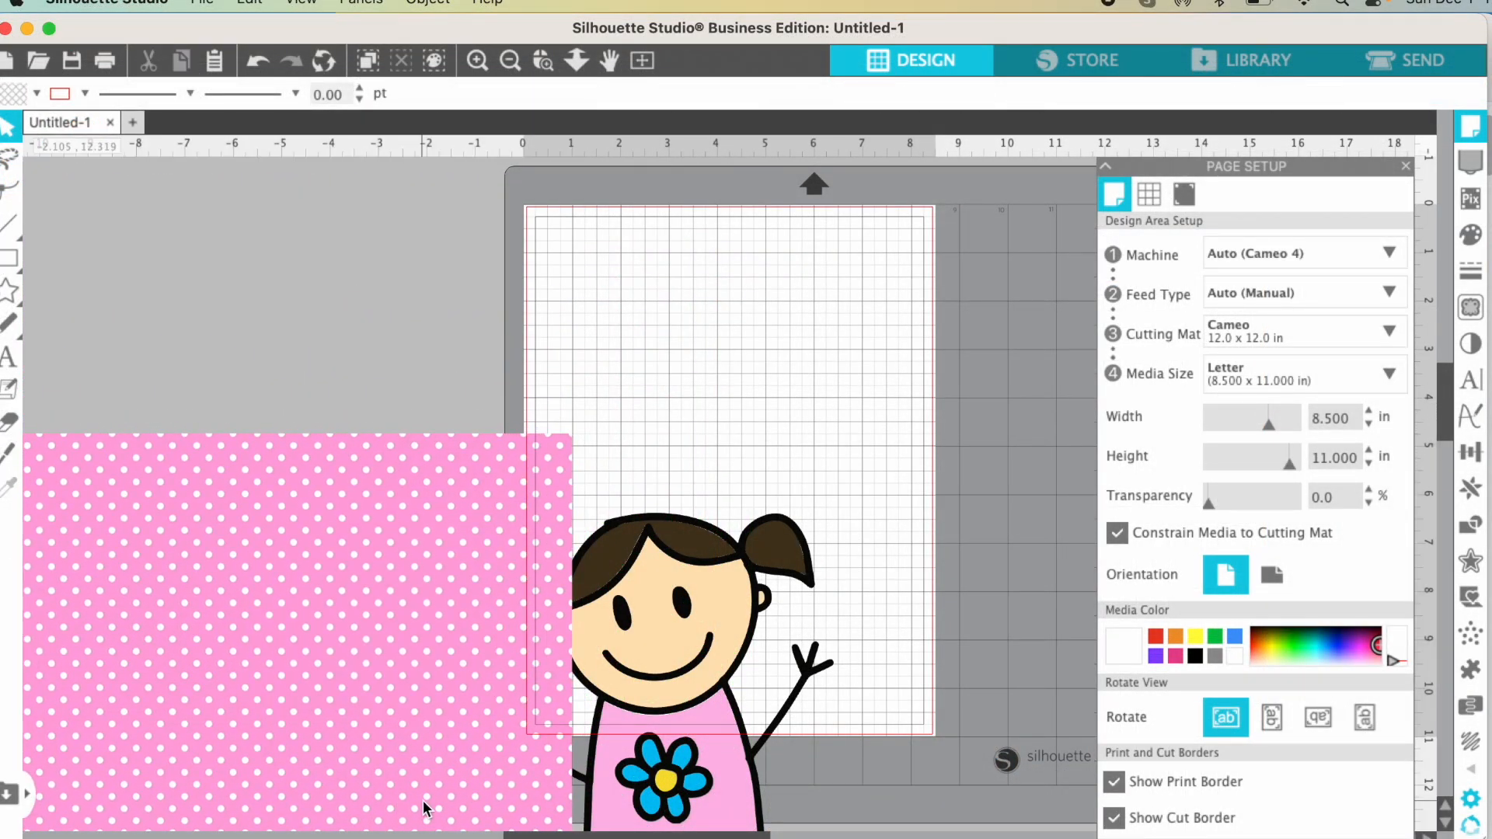
click(10, 260)
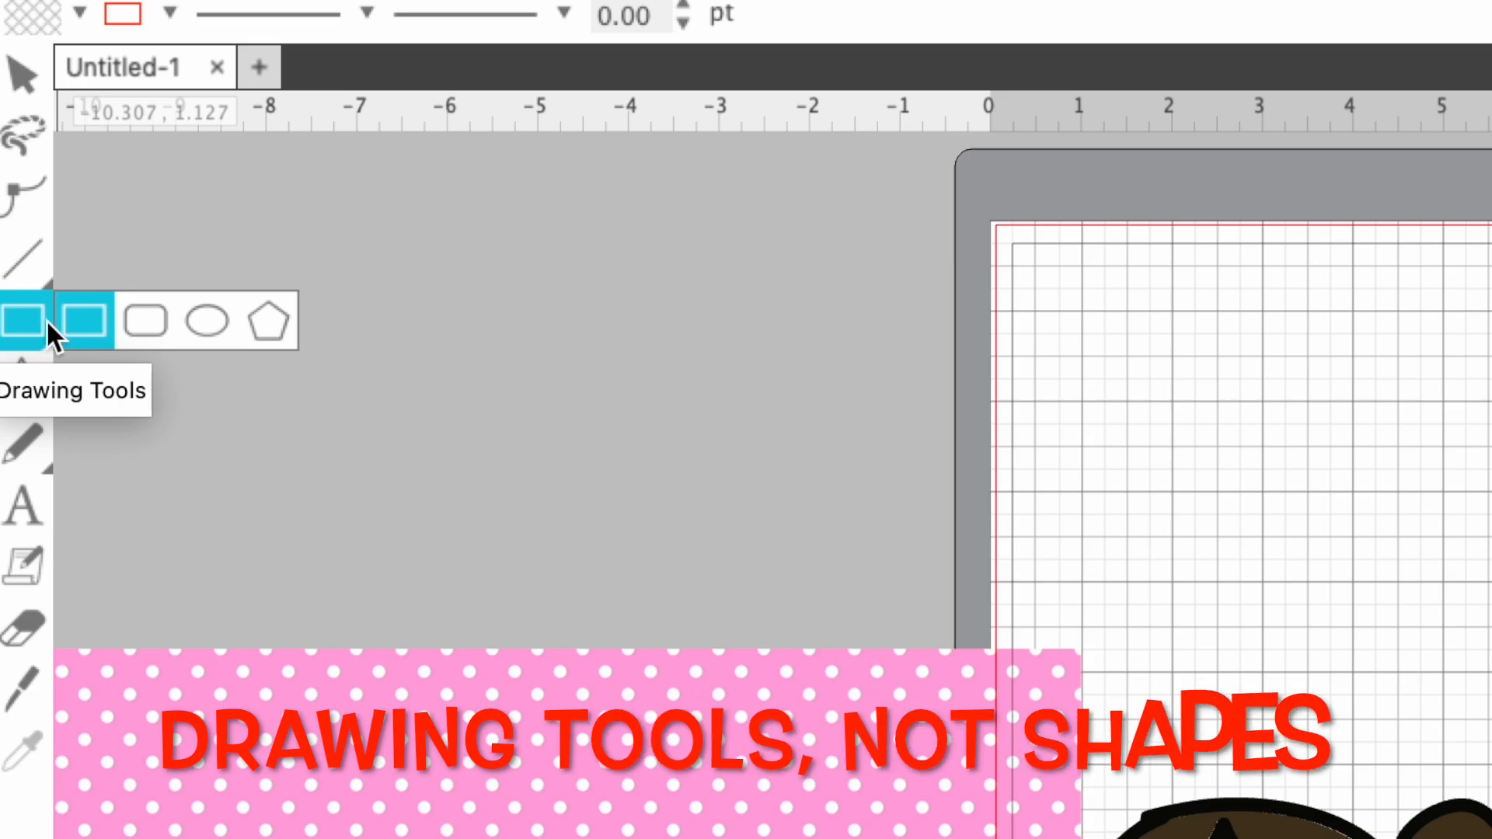
click(90, 320)
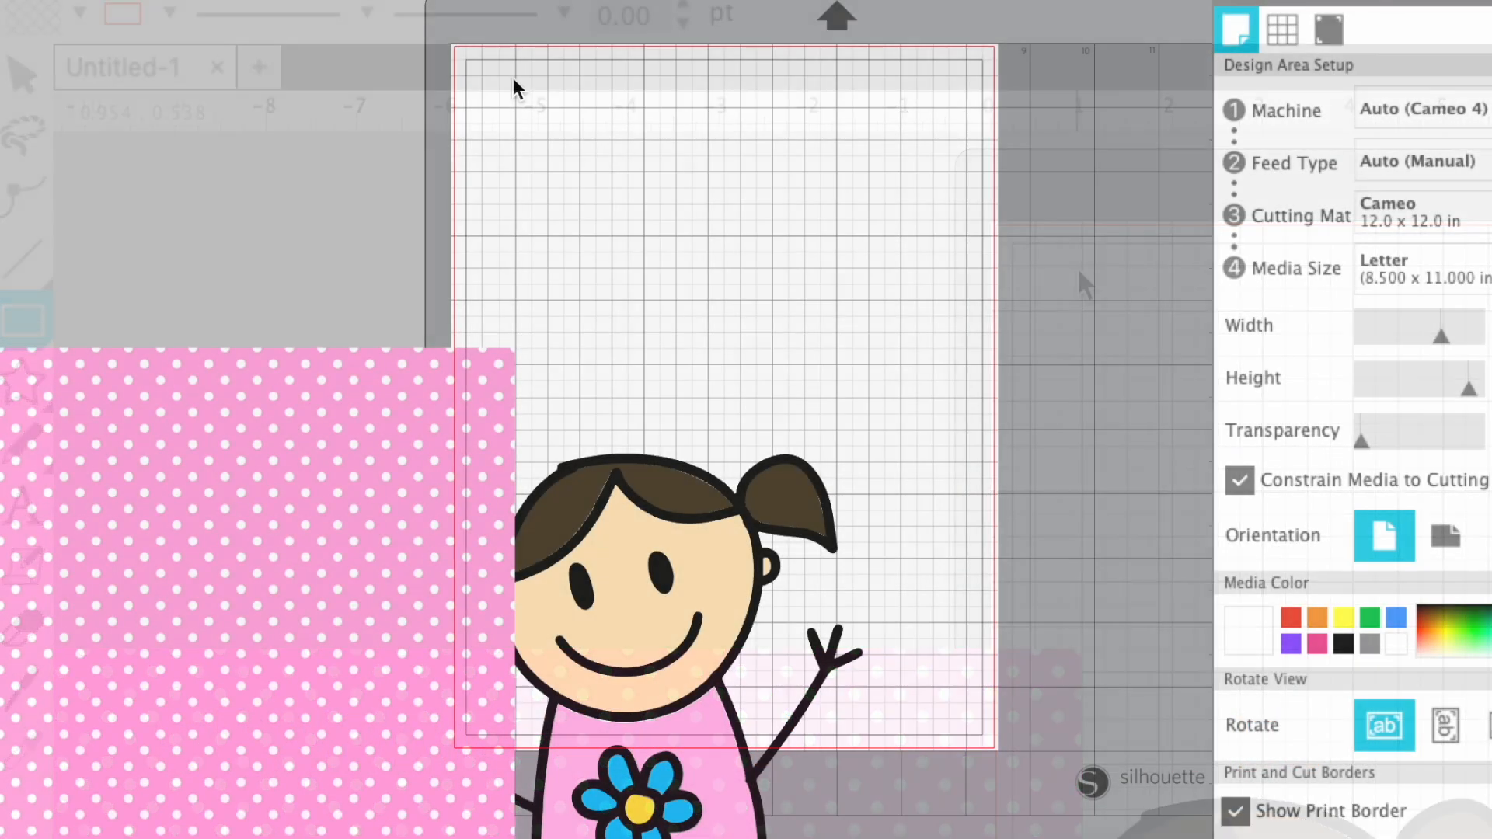
mouse_move(513, 79)
mouse_down()
mouse_move(670, 245)
mouse_move(925, 309)
mouse_up()
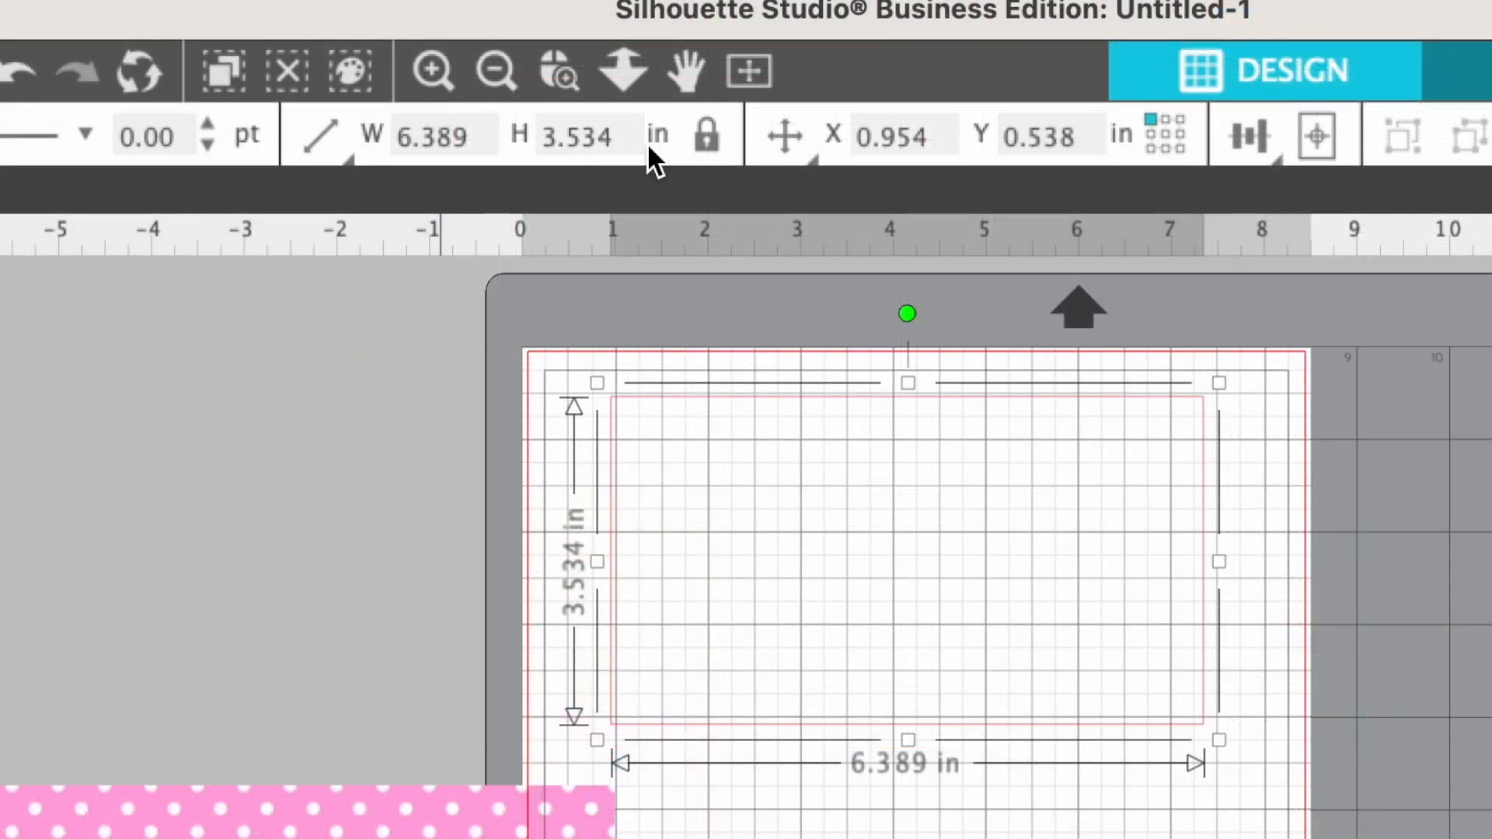
- Unlock the rectangle's aspect ratio and set its size to 10.6 in wide by 4.3 in high
click(706, 136)
click(482, 140)
key(BackSpace)
key(BackSpace)
key(BackSpace)
key(BackSpace)
key(BackSpace)
text(10.6)
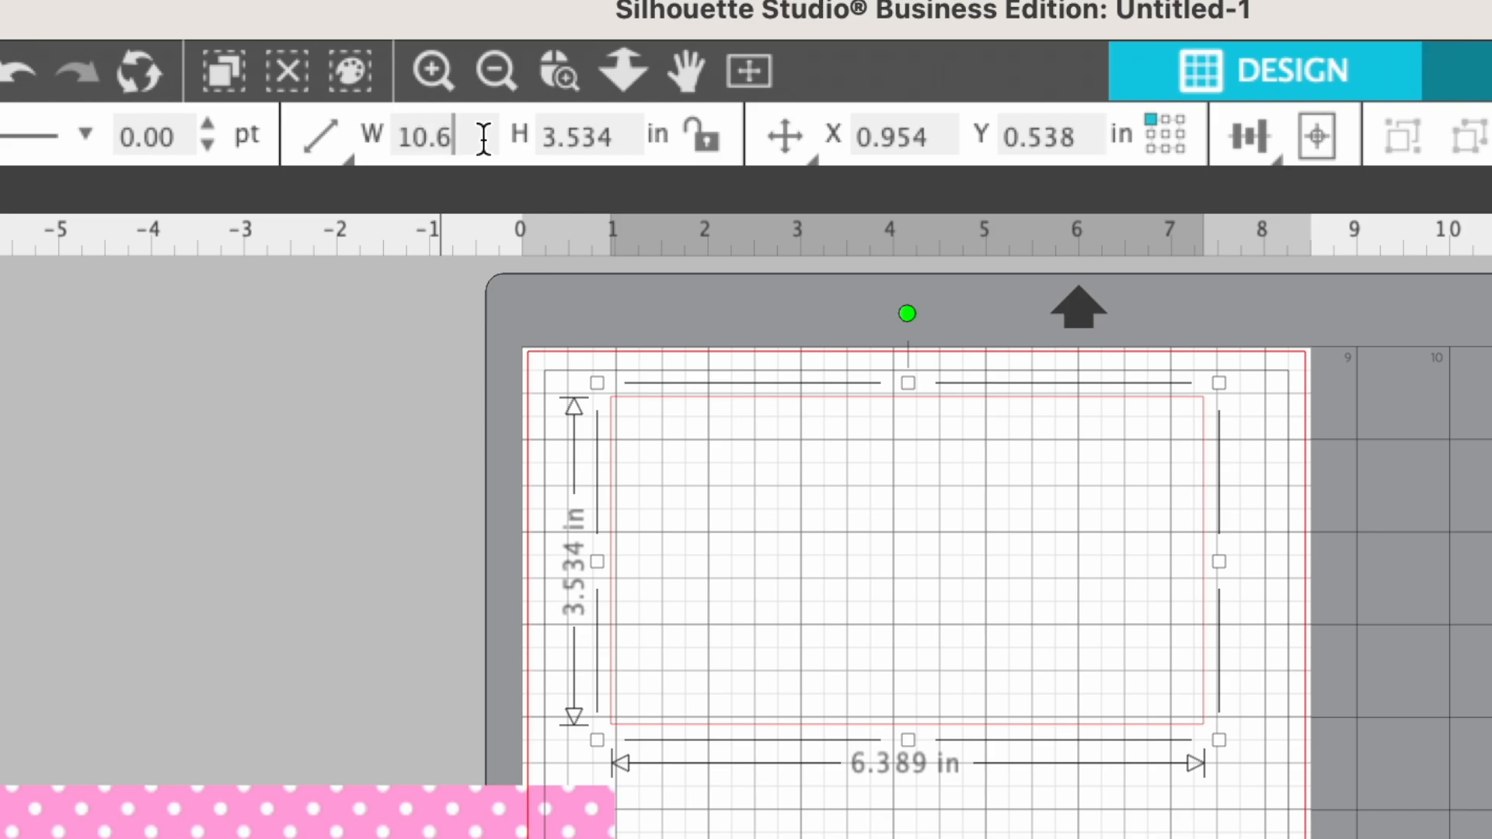
key(Tab)
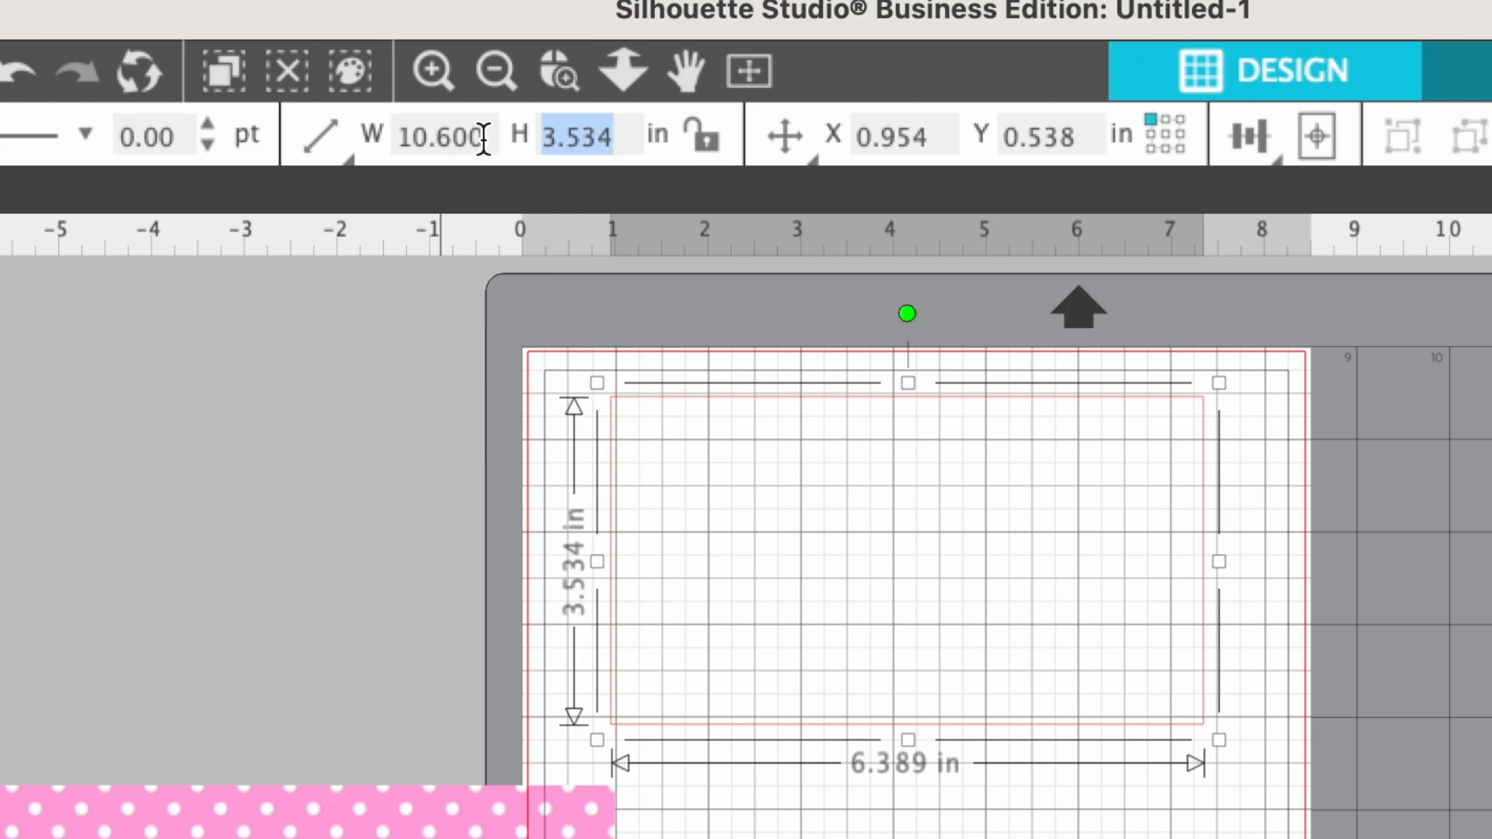
text(4.3)
key(Return)
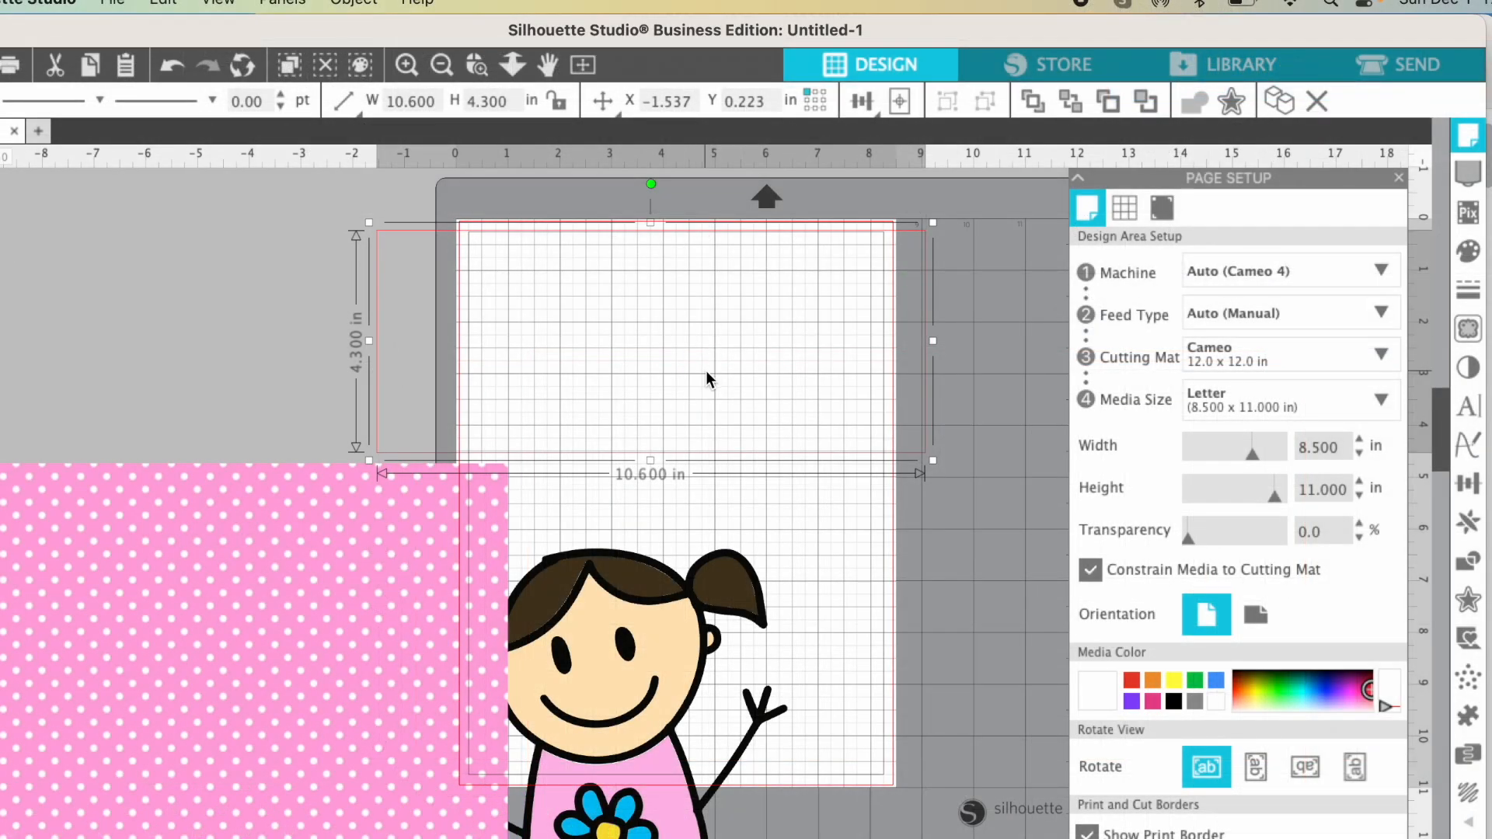
- Move the girl to the lower right, off the page, and place the pink paper so it covers the rectangle
drag(646, 624, 1016, 816)
drag(1016, 809, 1017, 807)
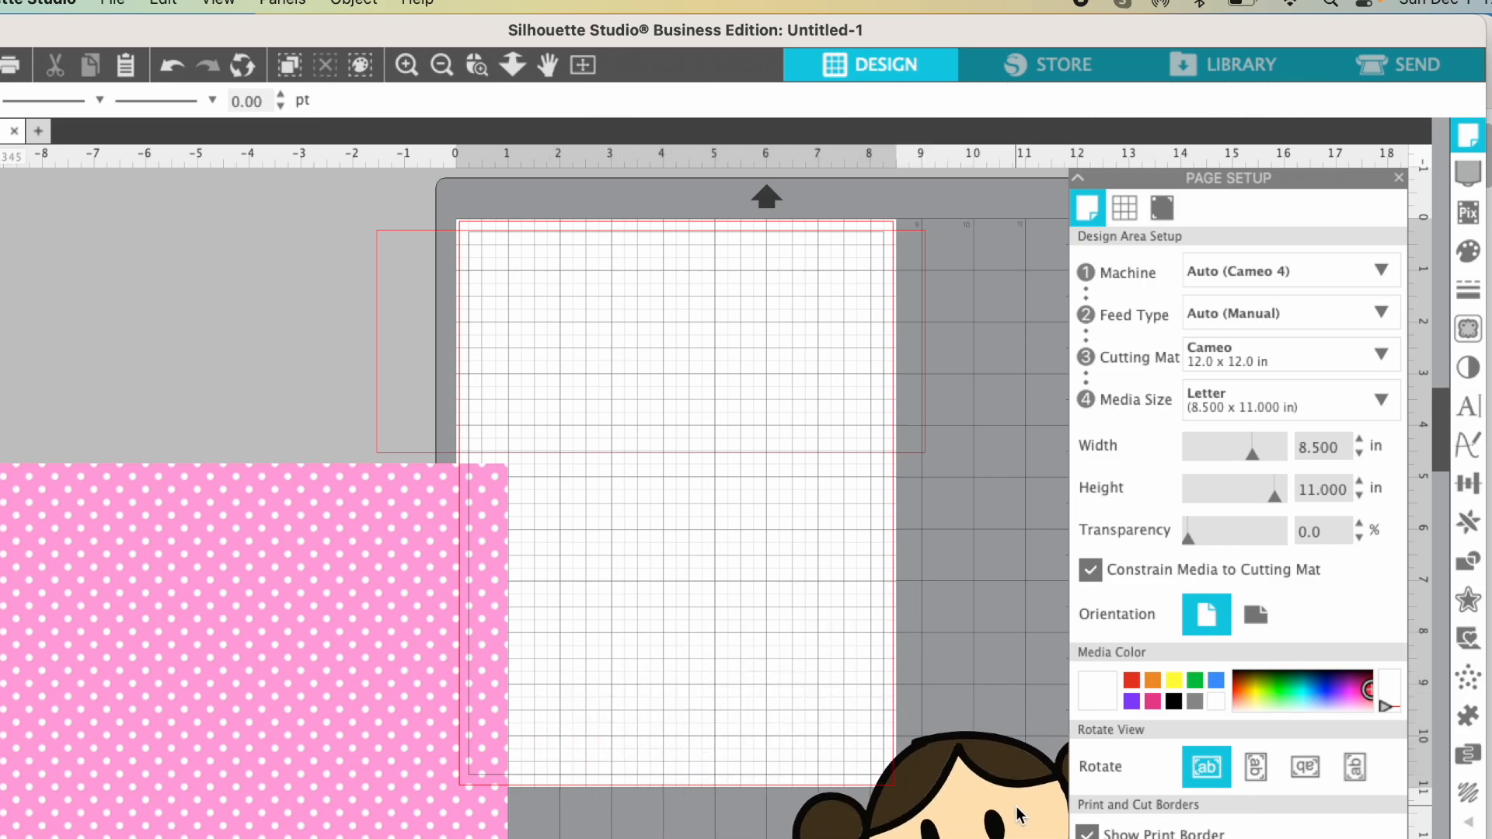
drag(342, 806, 814, 547)
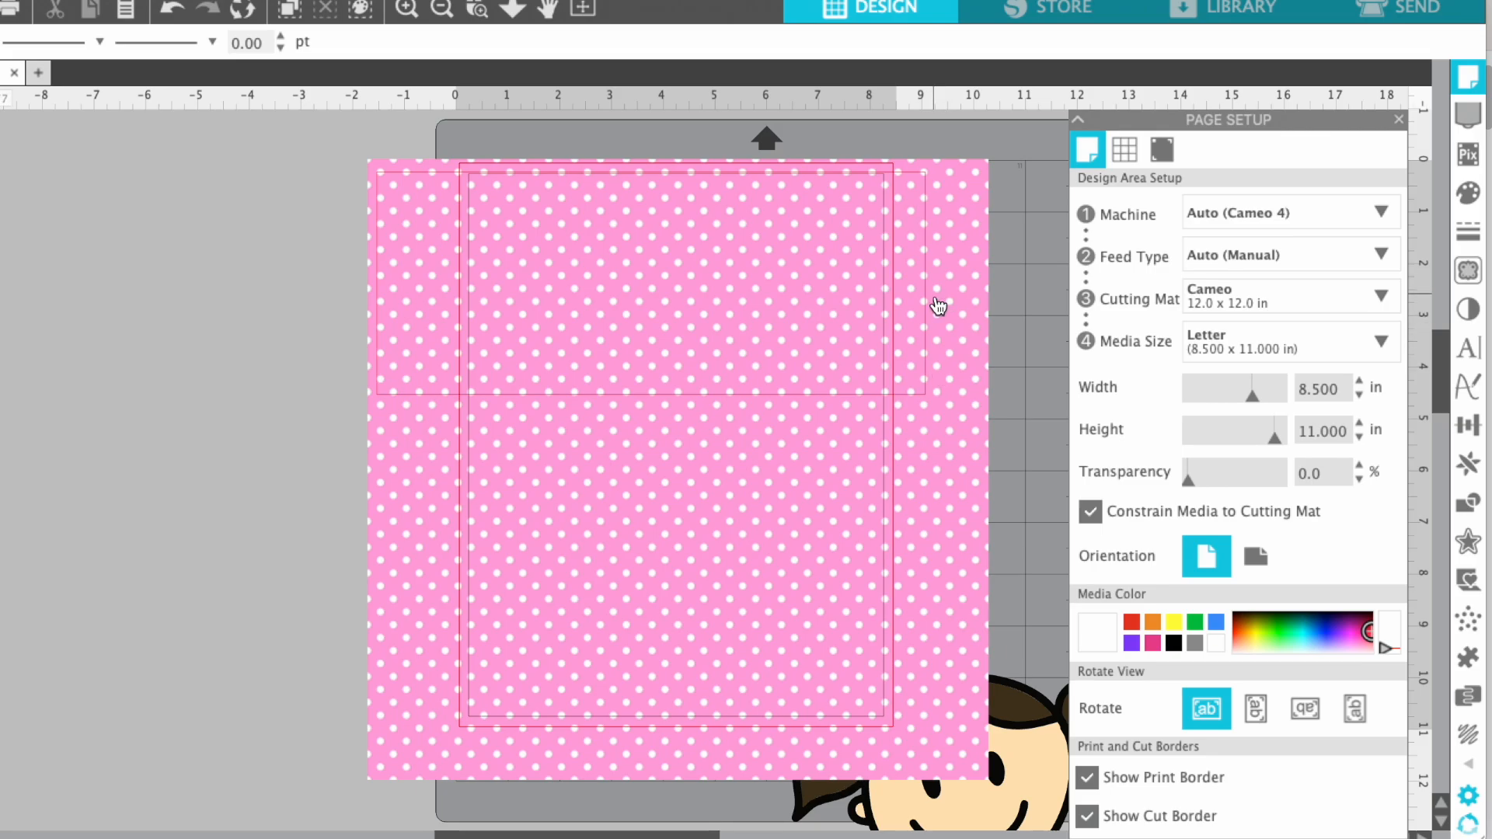
- Lock the pink paper's aspect ratio and scale it down proportionally to about 10.9 in, still covering the rectangle
click(953, 342)
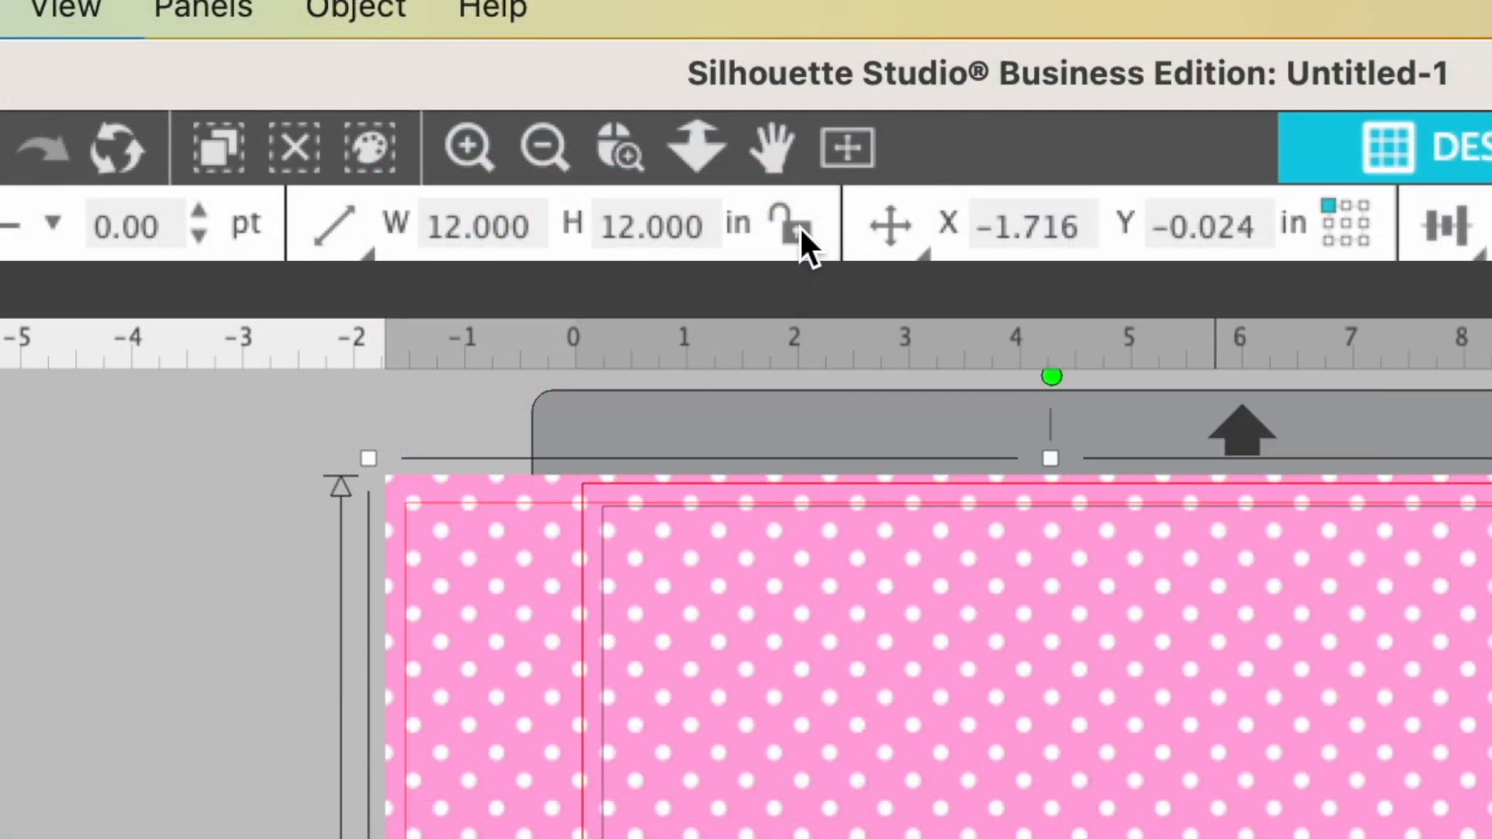
click(796, 226)
drag(996, 789, 942, 740)
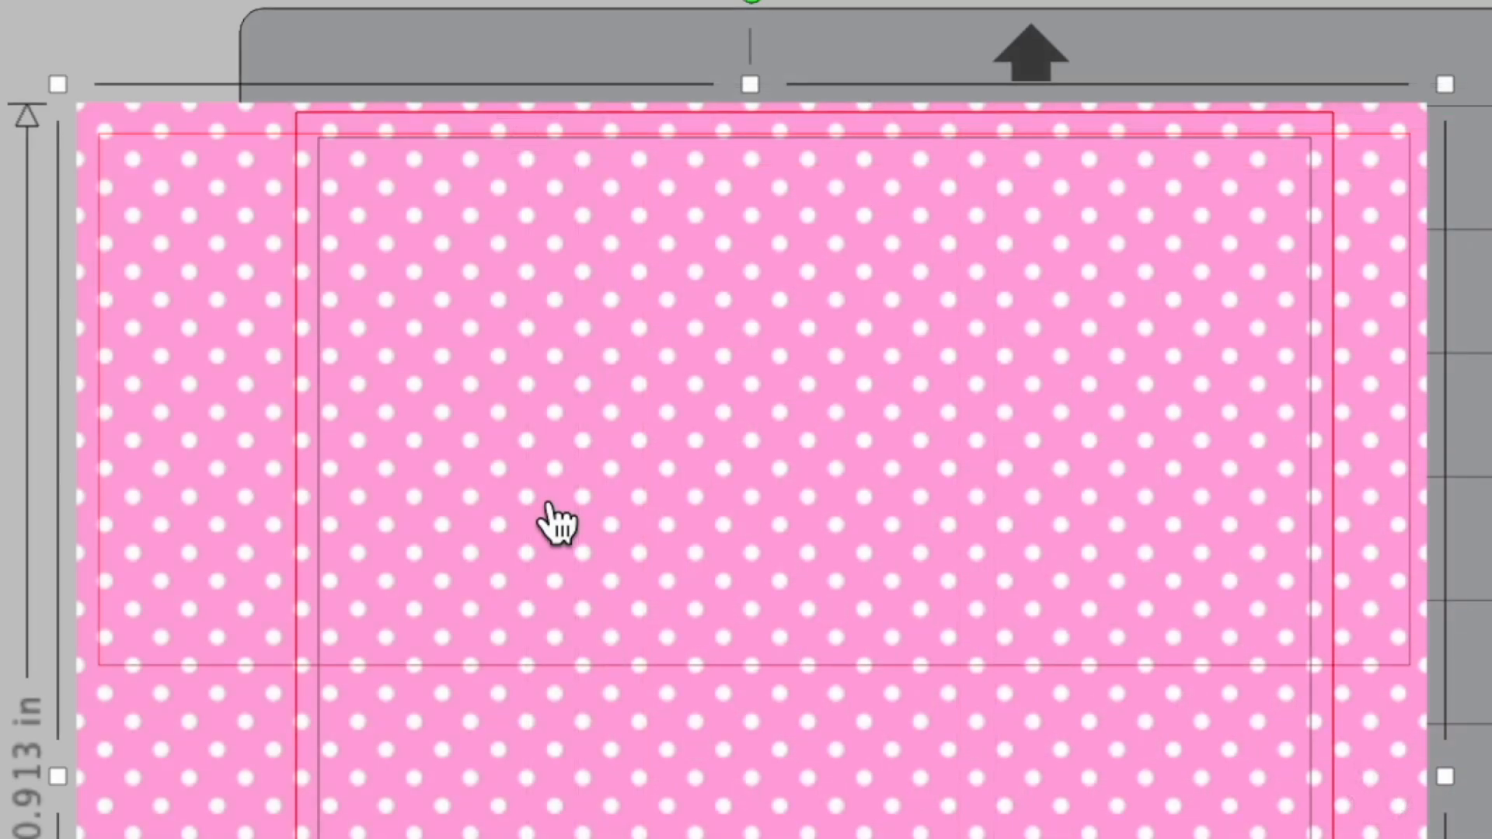
- Nudge the pink paper slightly right and upward so its dots line up evenly within the rectangle's edges
key(Right)
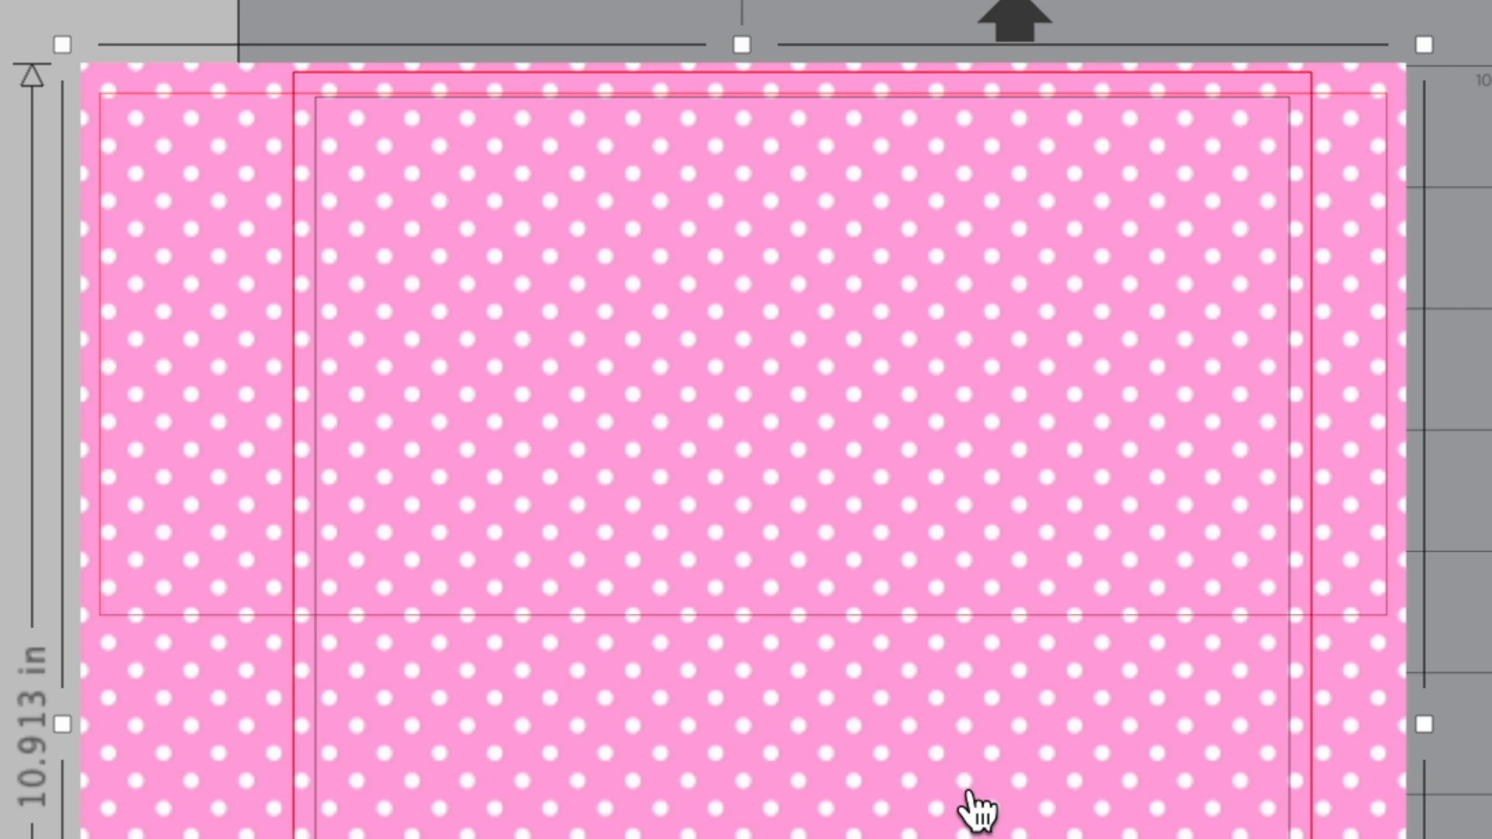
key(Up)
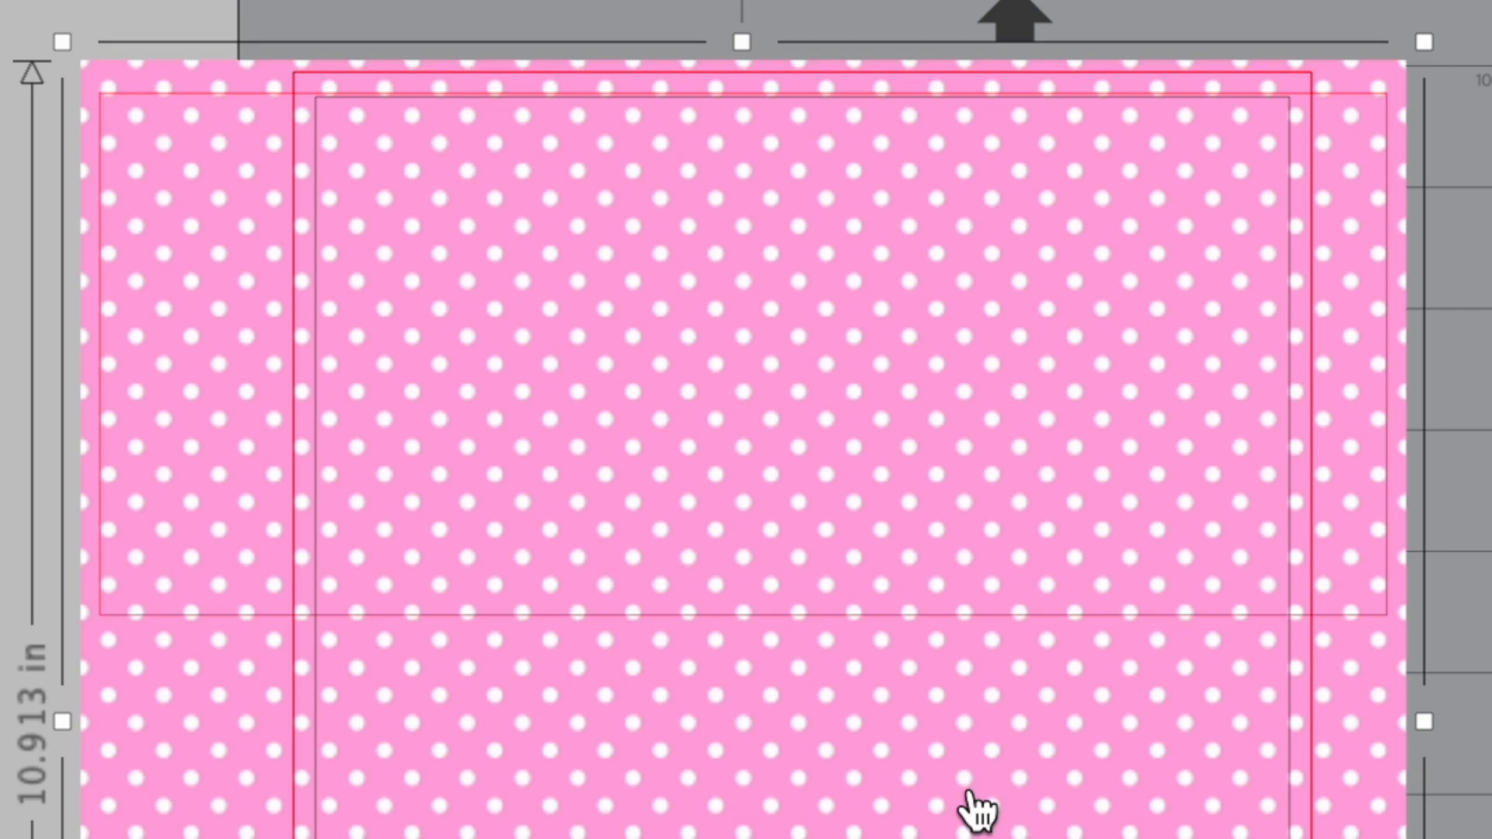
key(Up)
key(Up)
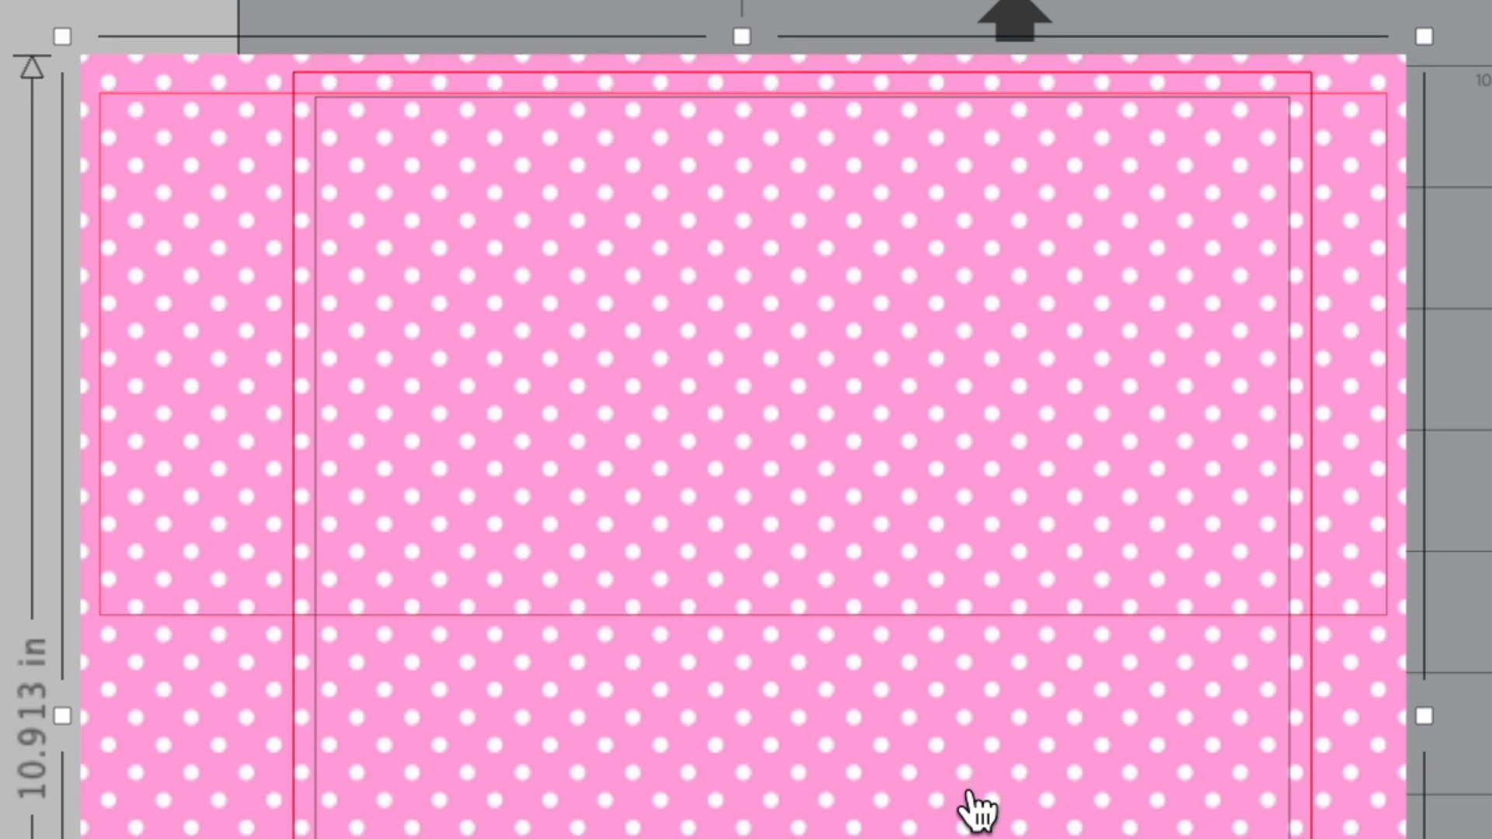
key(Up)
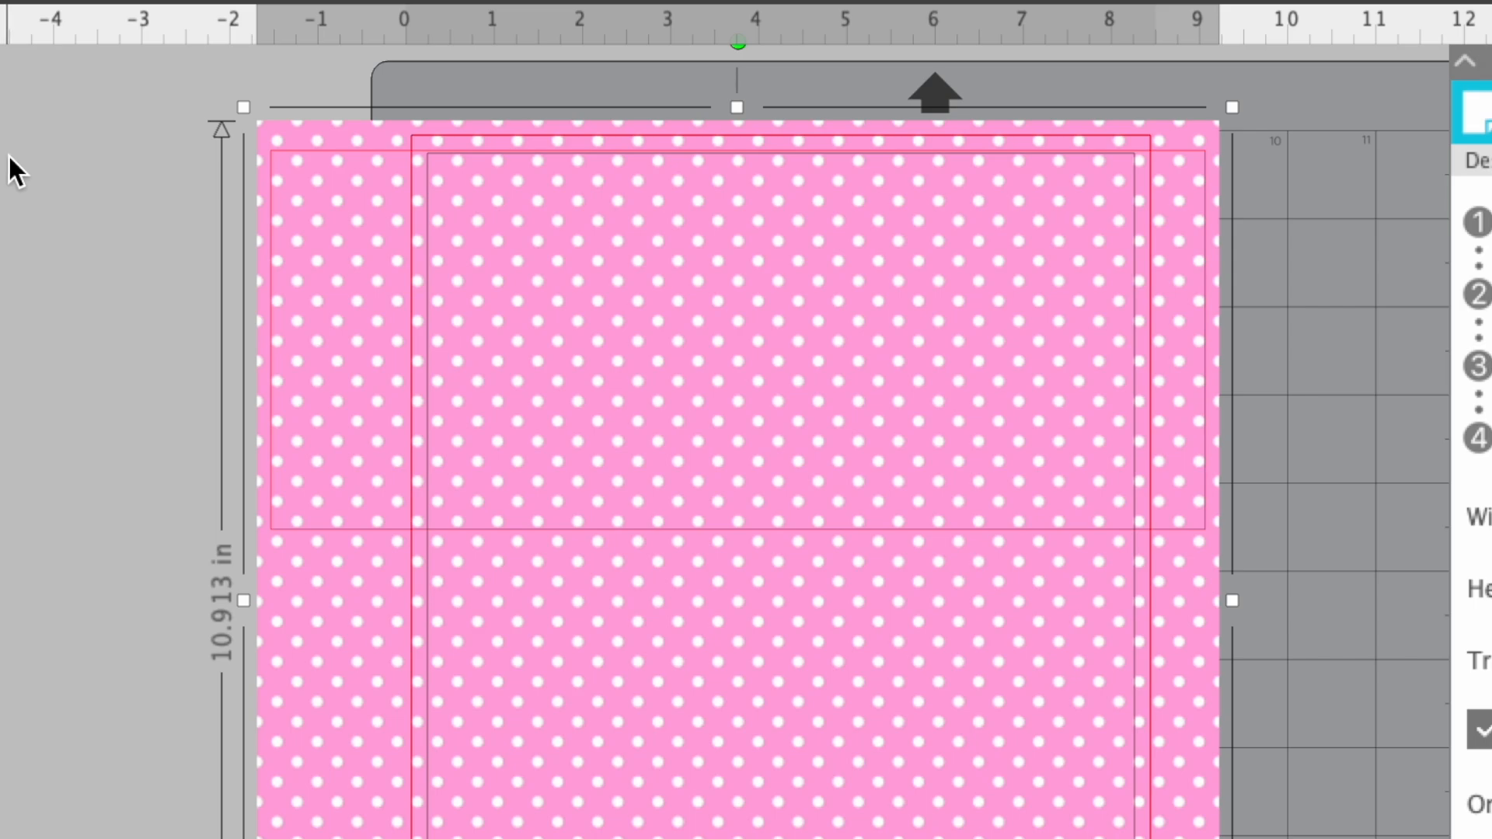
- Intersect the pink polka dot paper with the 10.6 by 4.3 in rectangle, and move the panel down and right so its left edge meets the page's
drag(8, 155, 1145, 721)
drag(1146, 721, 1139, 711)
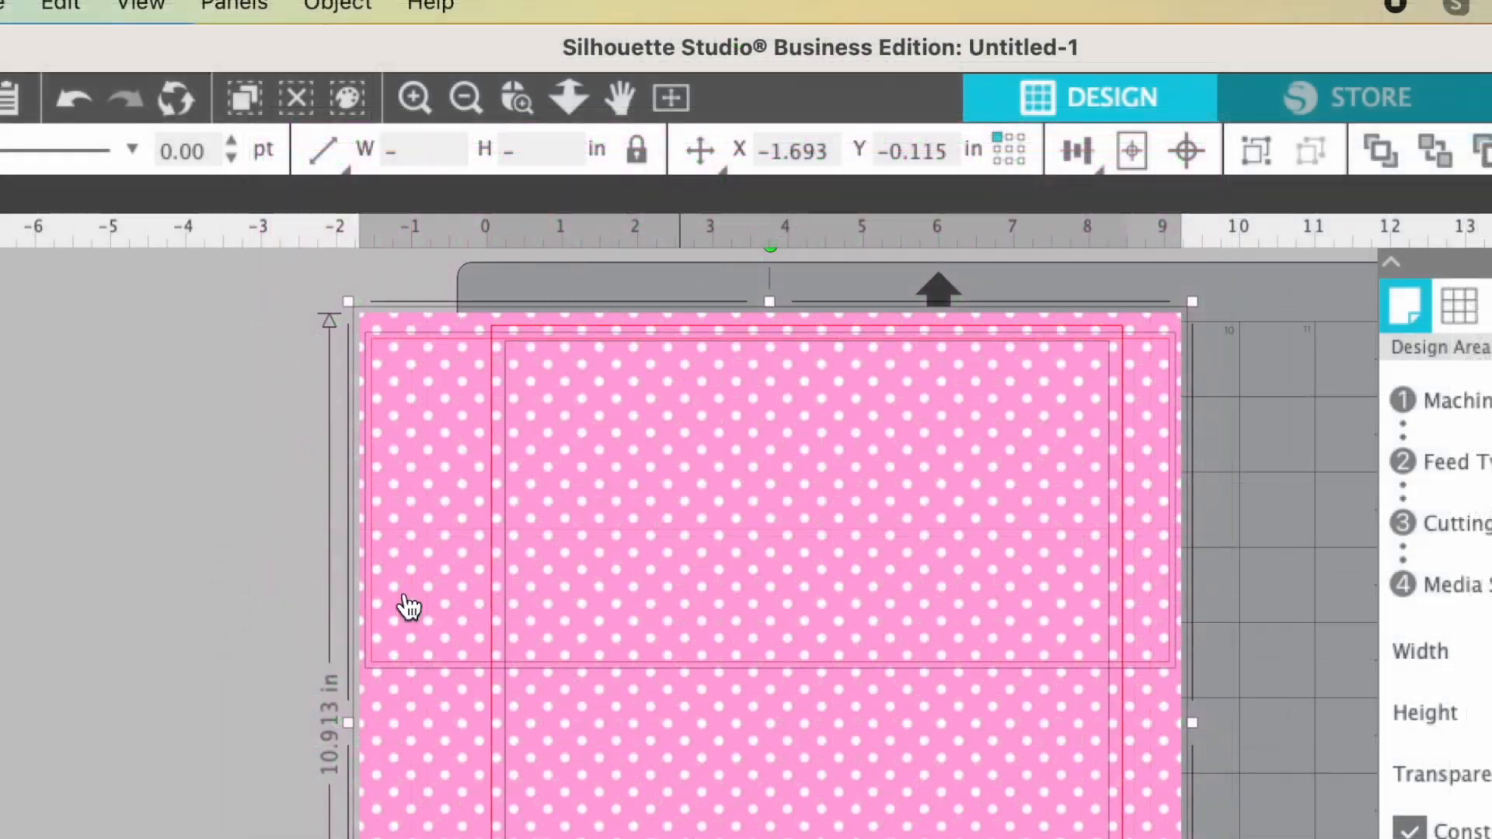
click(336, 6)
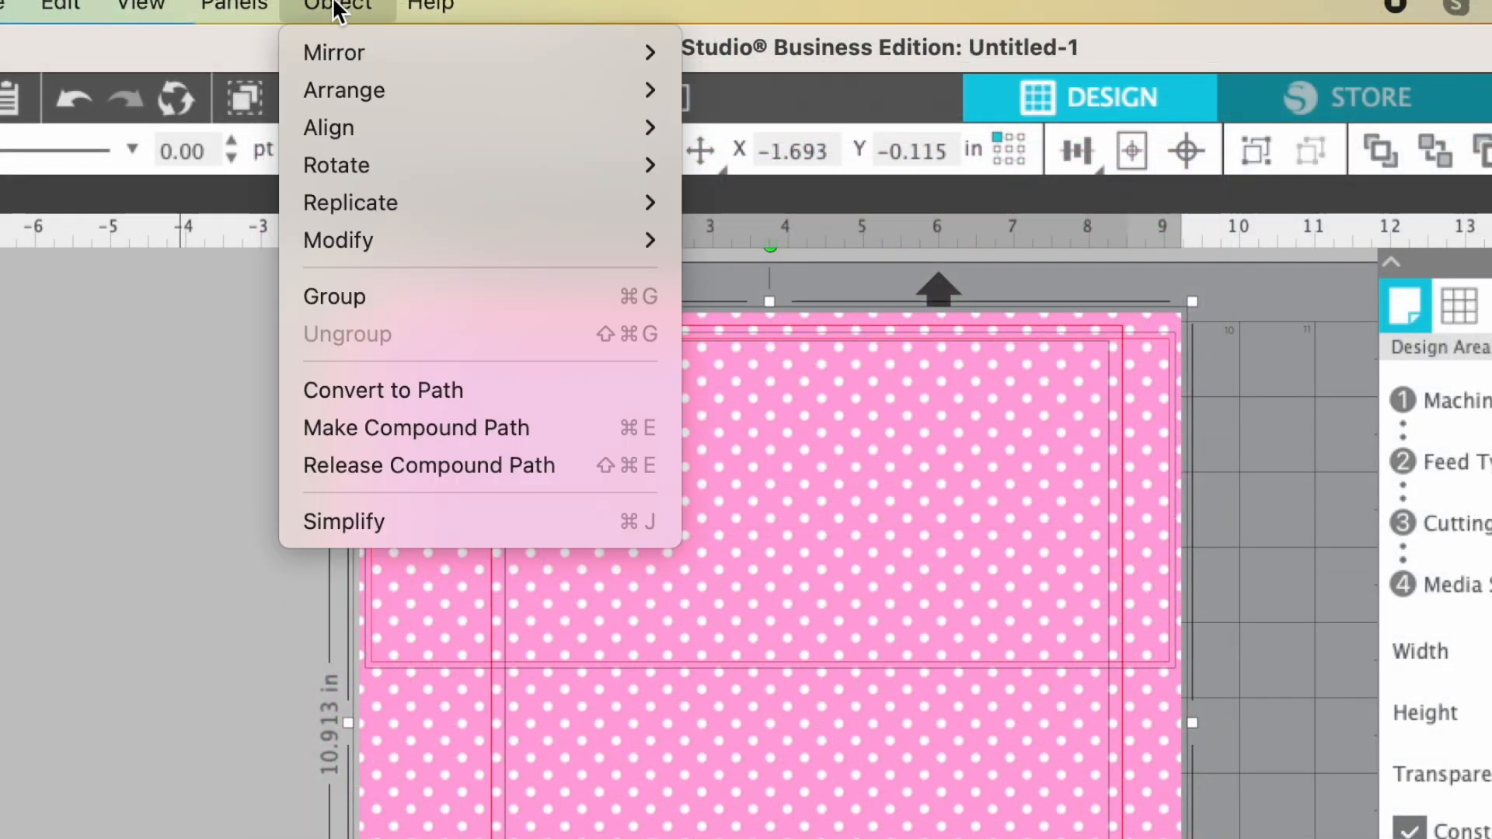
mouse_move(340, 244)
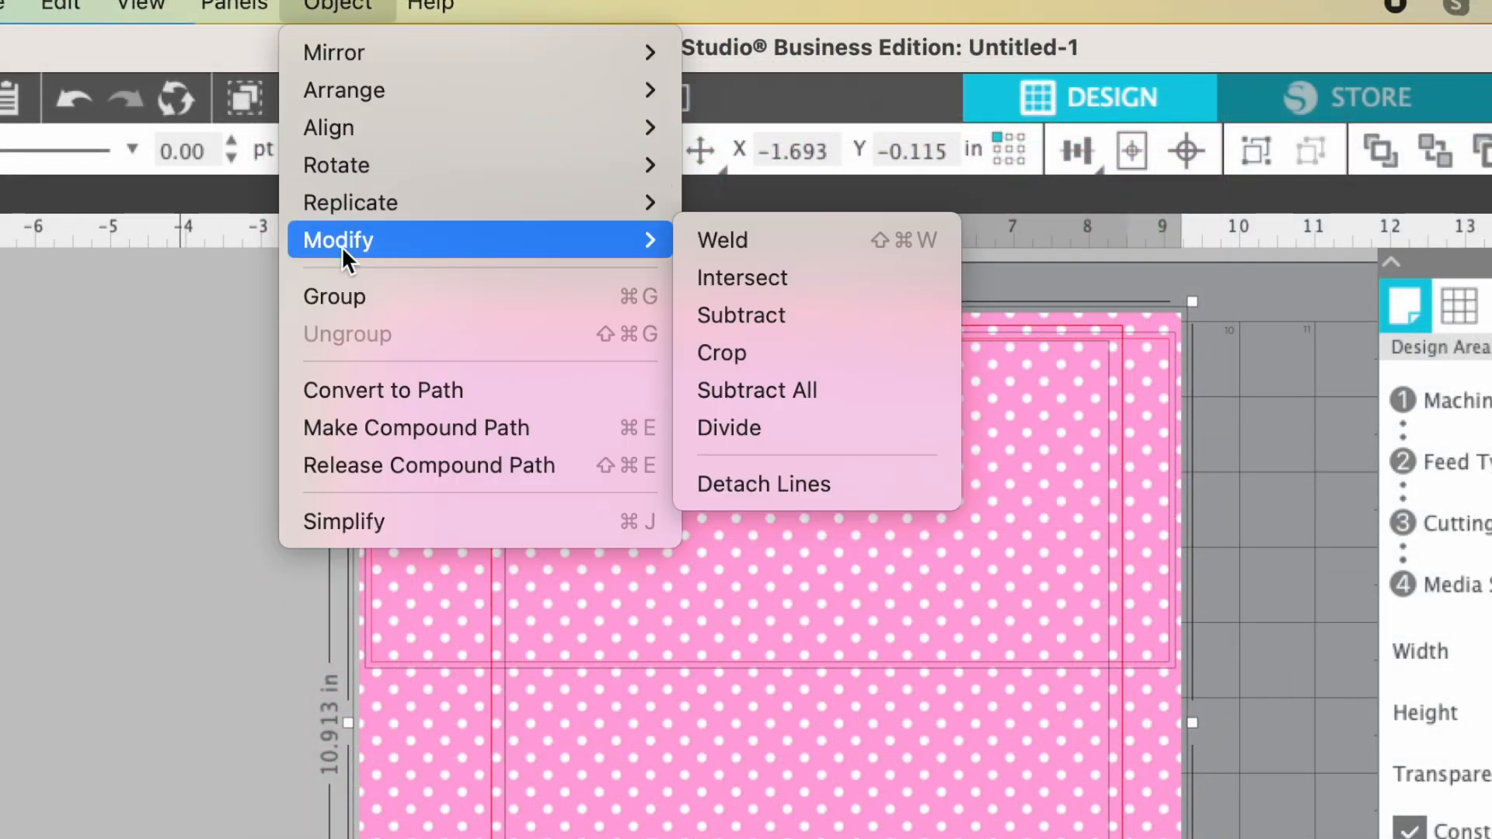
click(750, 277)
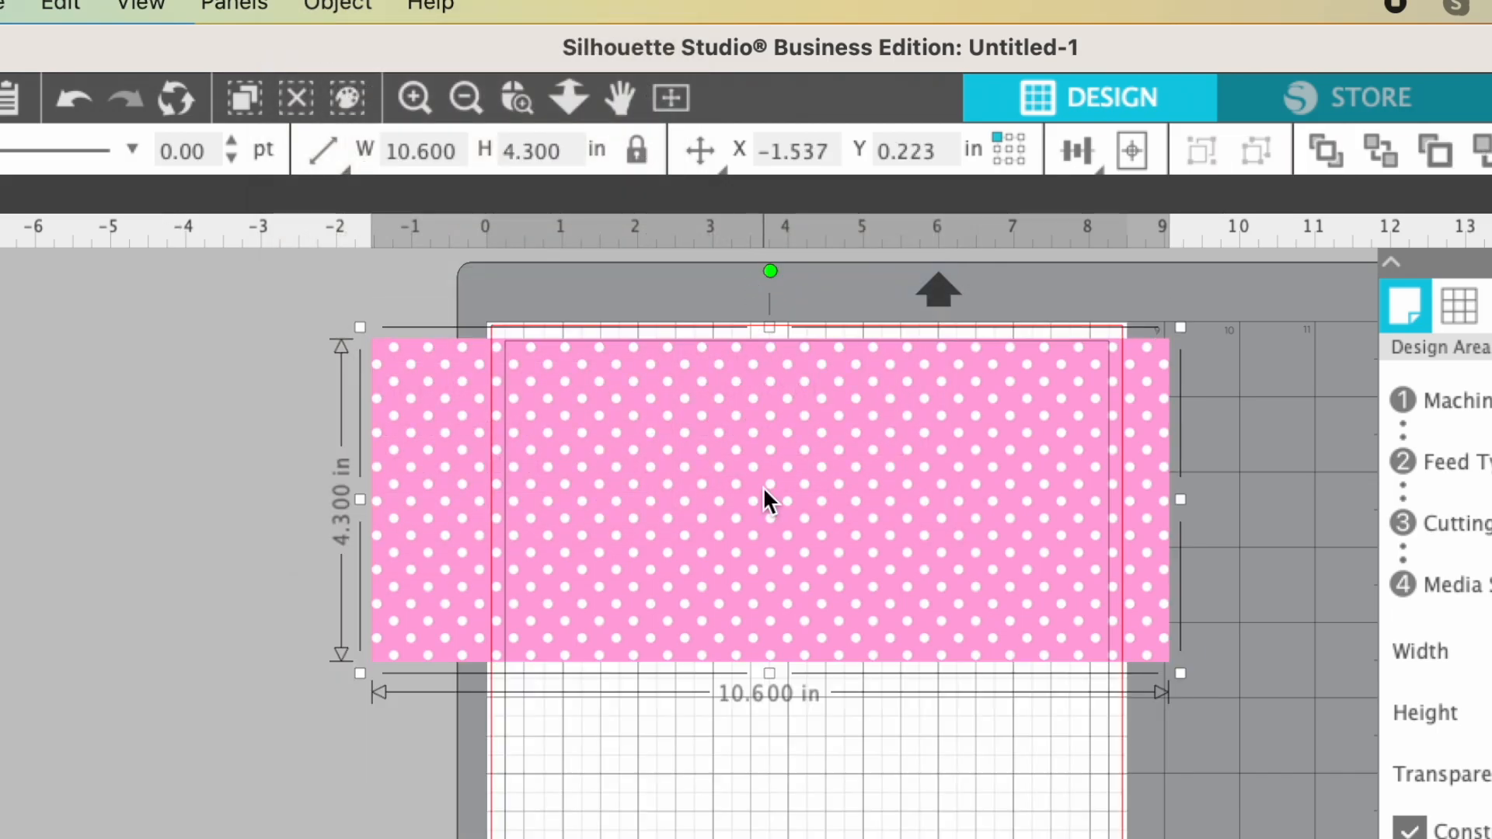
drag(764, 490, 750, 572)
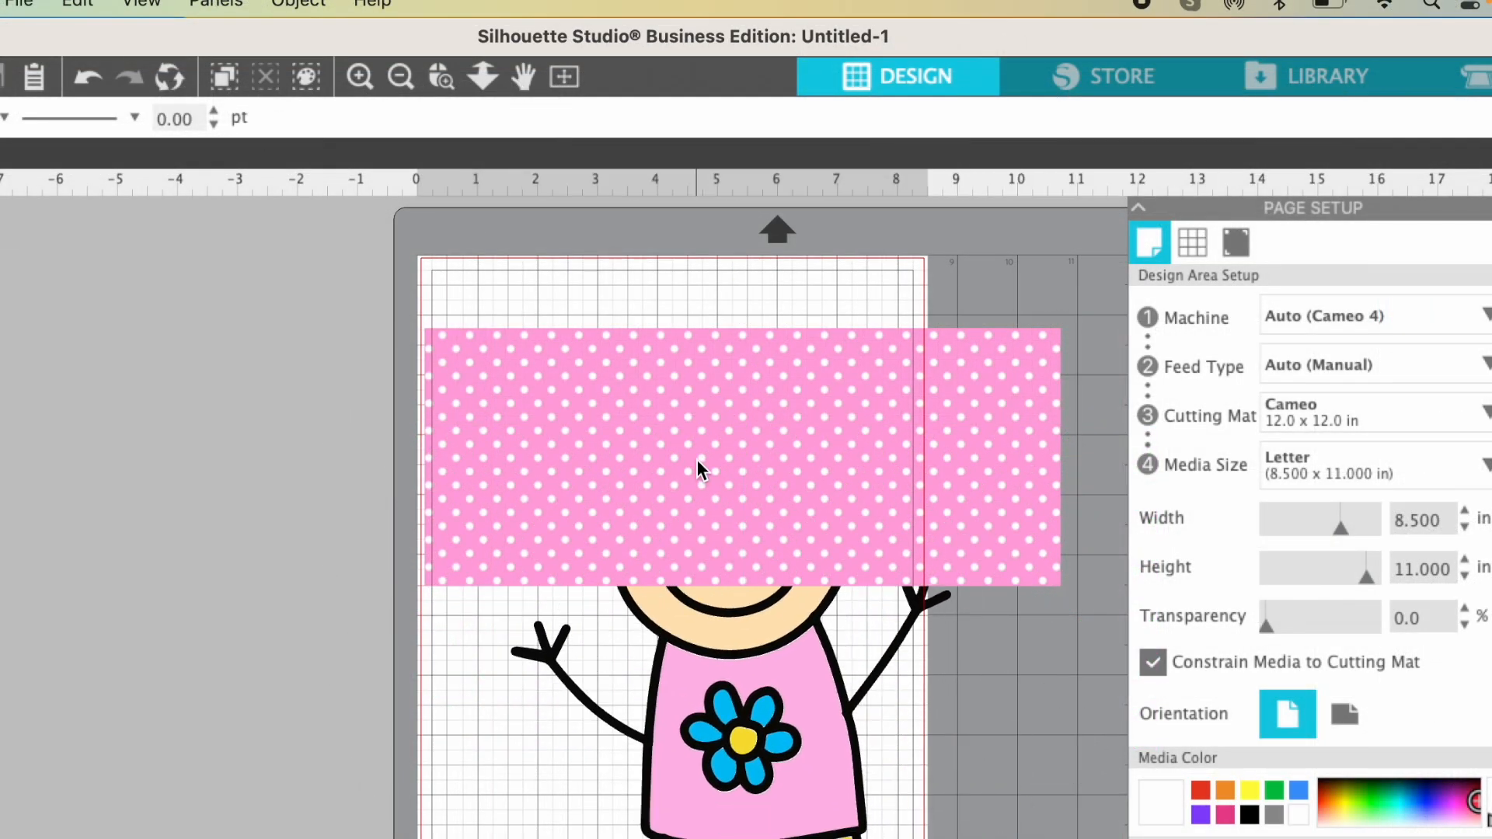
- Bring the girl in front of the polka dot panel and move her over it, to about X 1.0, Y 0.9 in
click(740, 717)
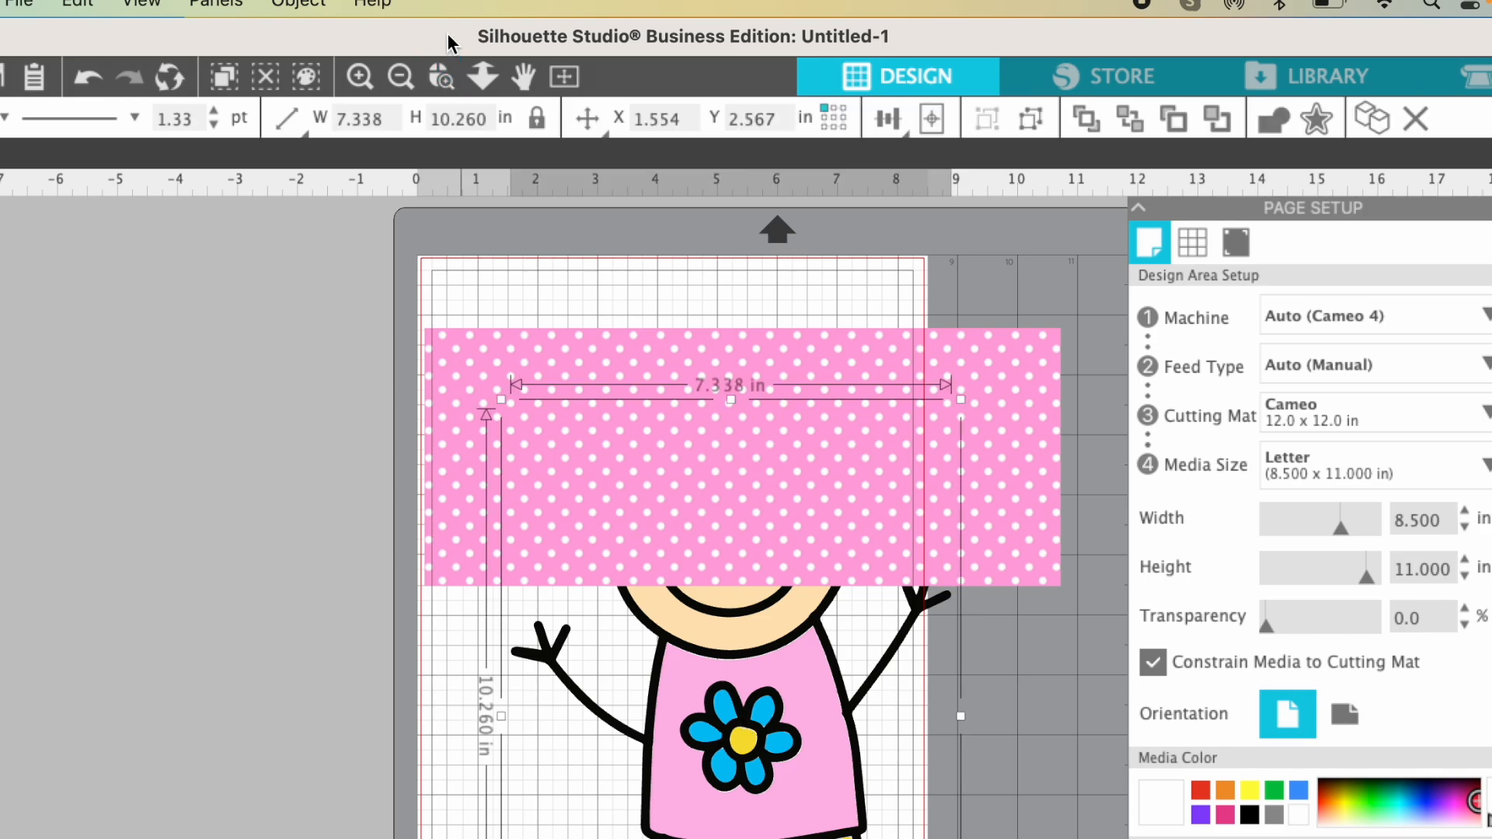
click(297, 4)
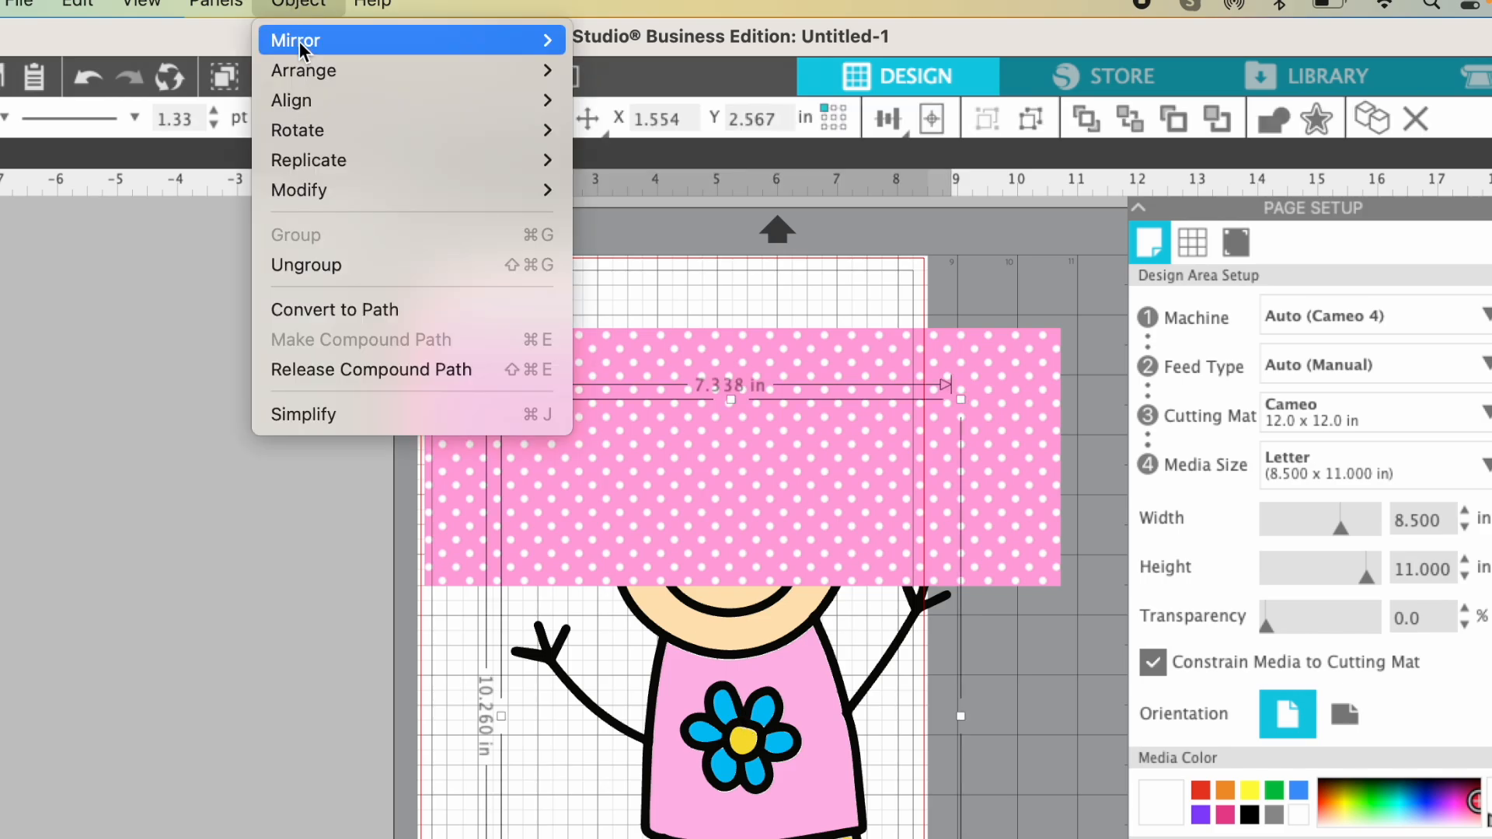
mouse_move(304, 71)
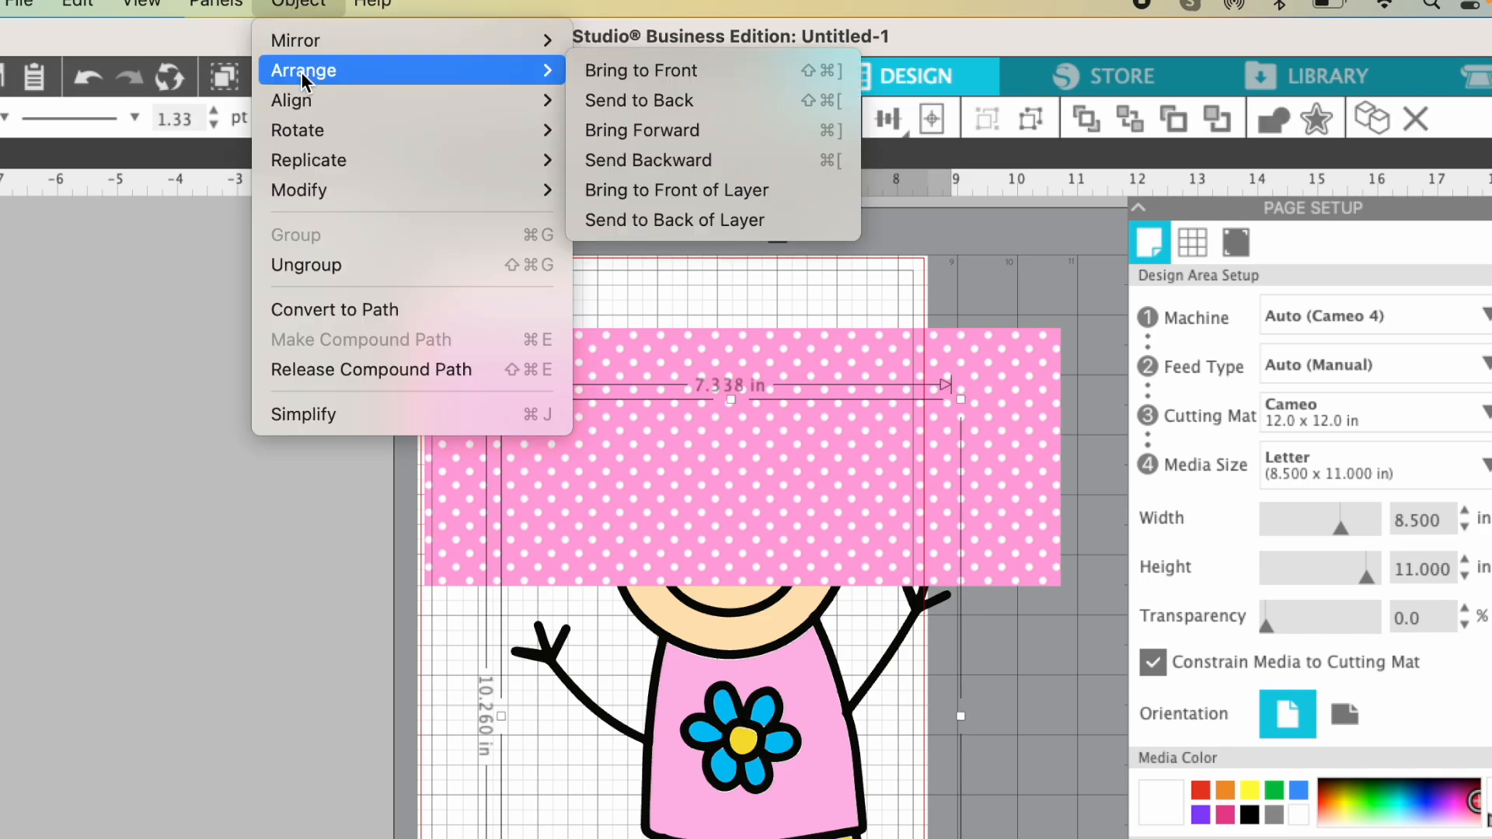
click(673, 70)
drag(717, 631, 684, 532)
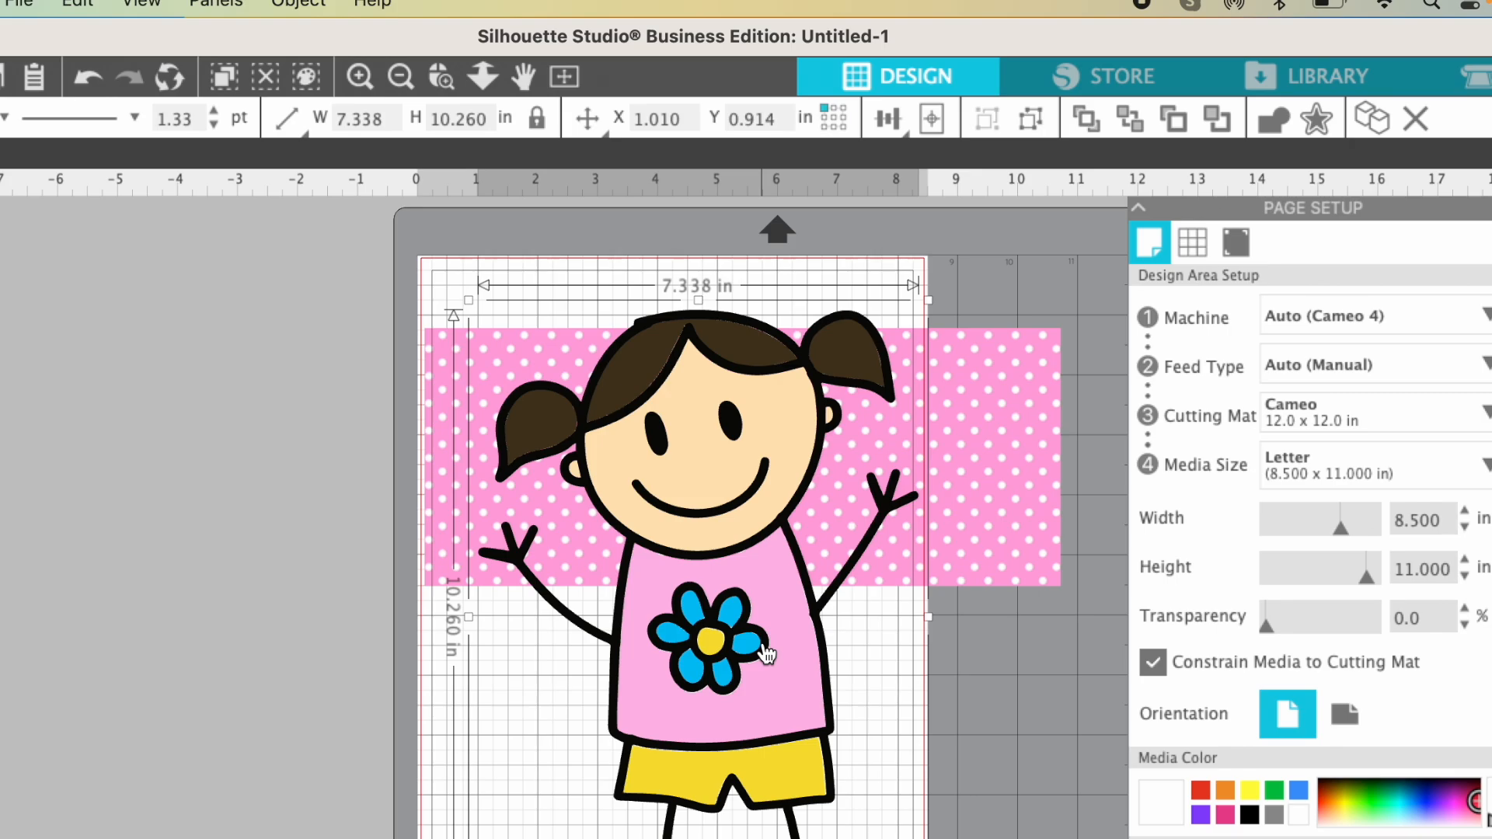
- Ungroup the girl once and move the figure left to about X -0.6, Y 1.0 in
click(307, 5)
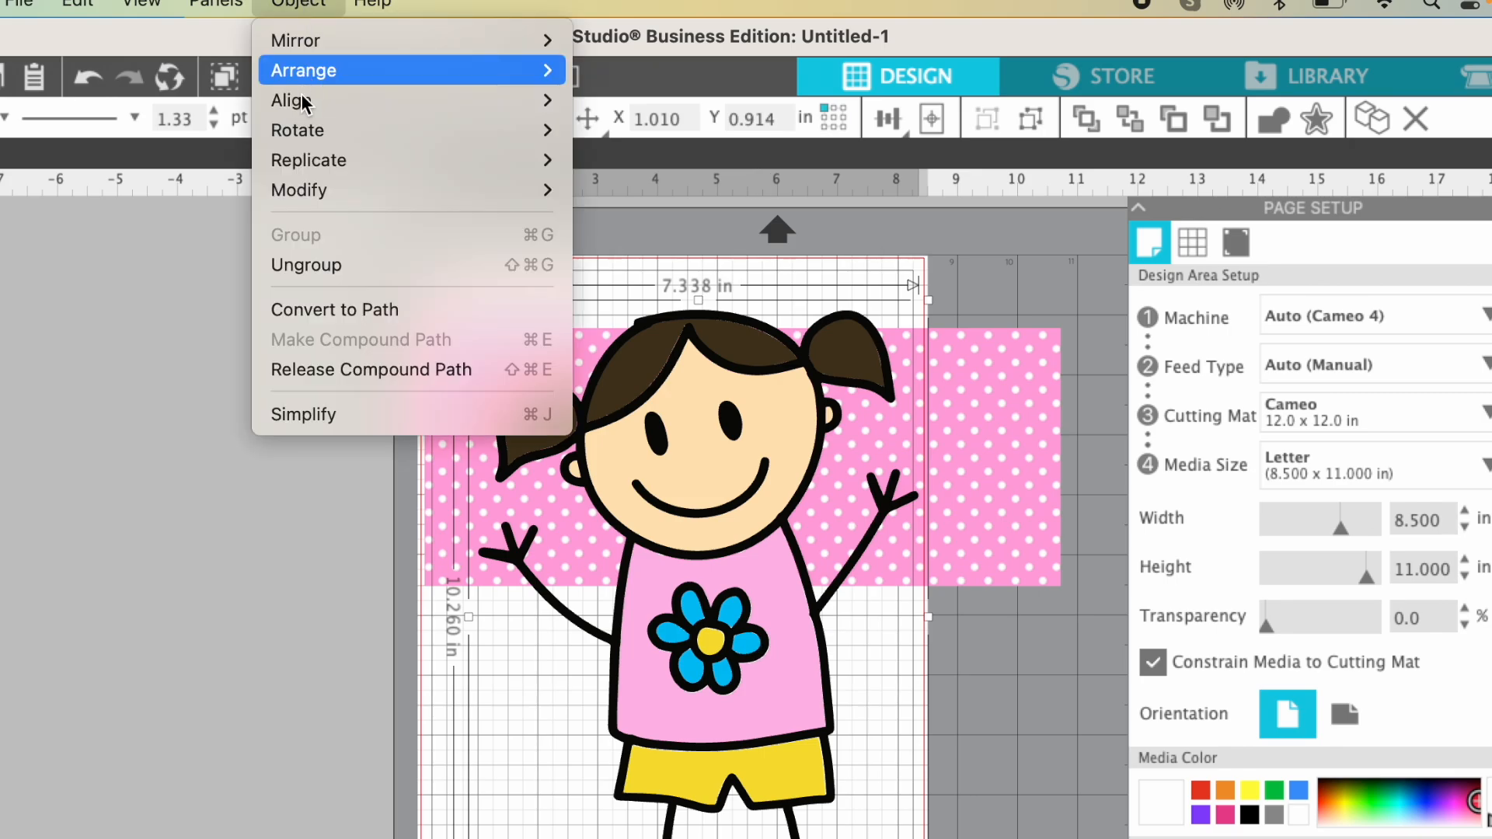
click(303, 265)
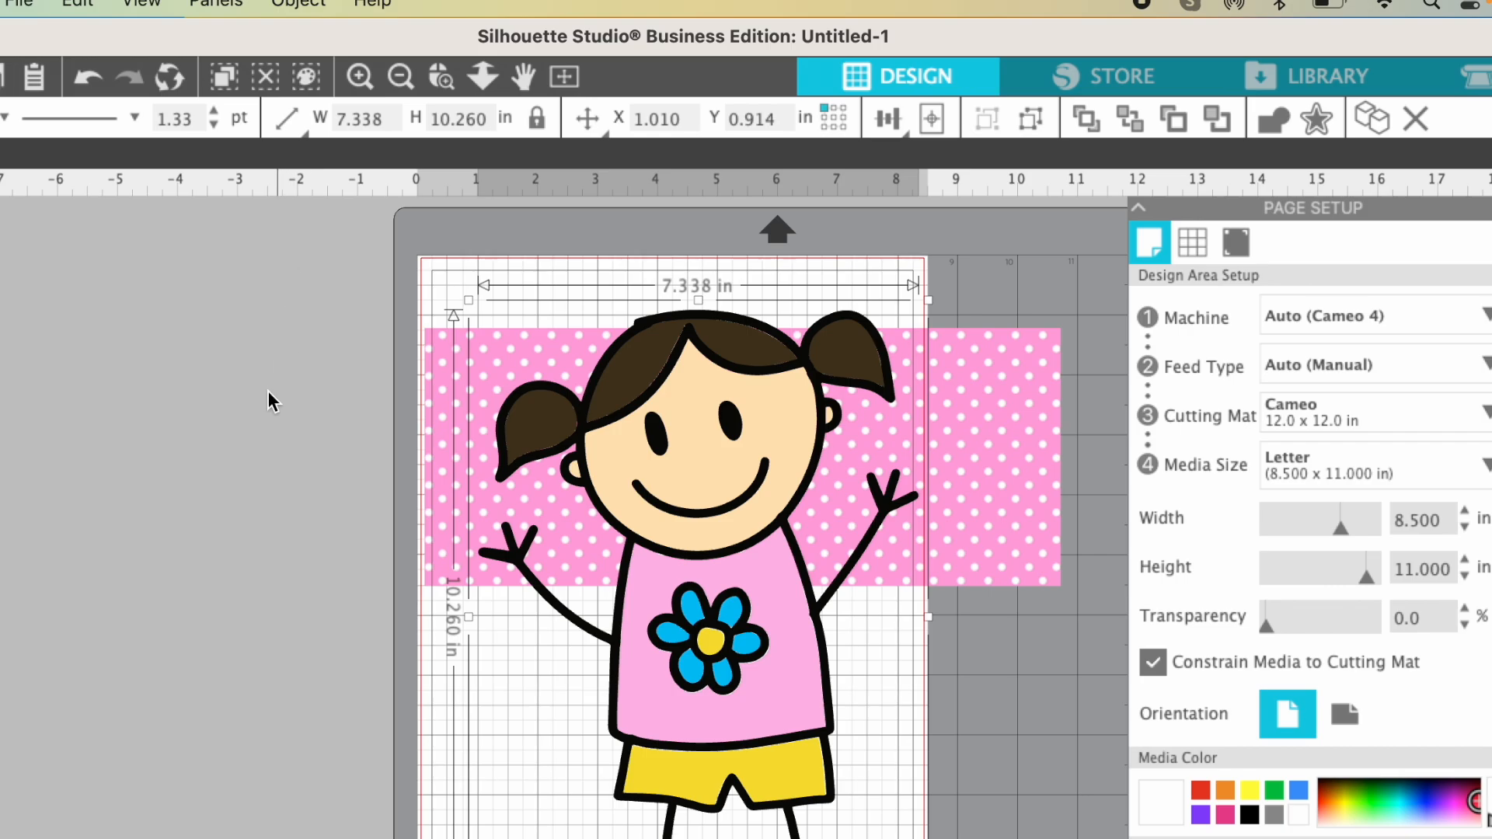
click(268, 620)
mouse_move(734, 483)
mouse_down()
mouse_move(573, 593)
mouse_move(653, 487)
mouse_move(636, 480)
mouse_up()
click(631, 621)
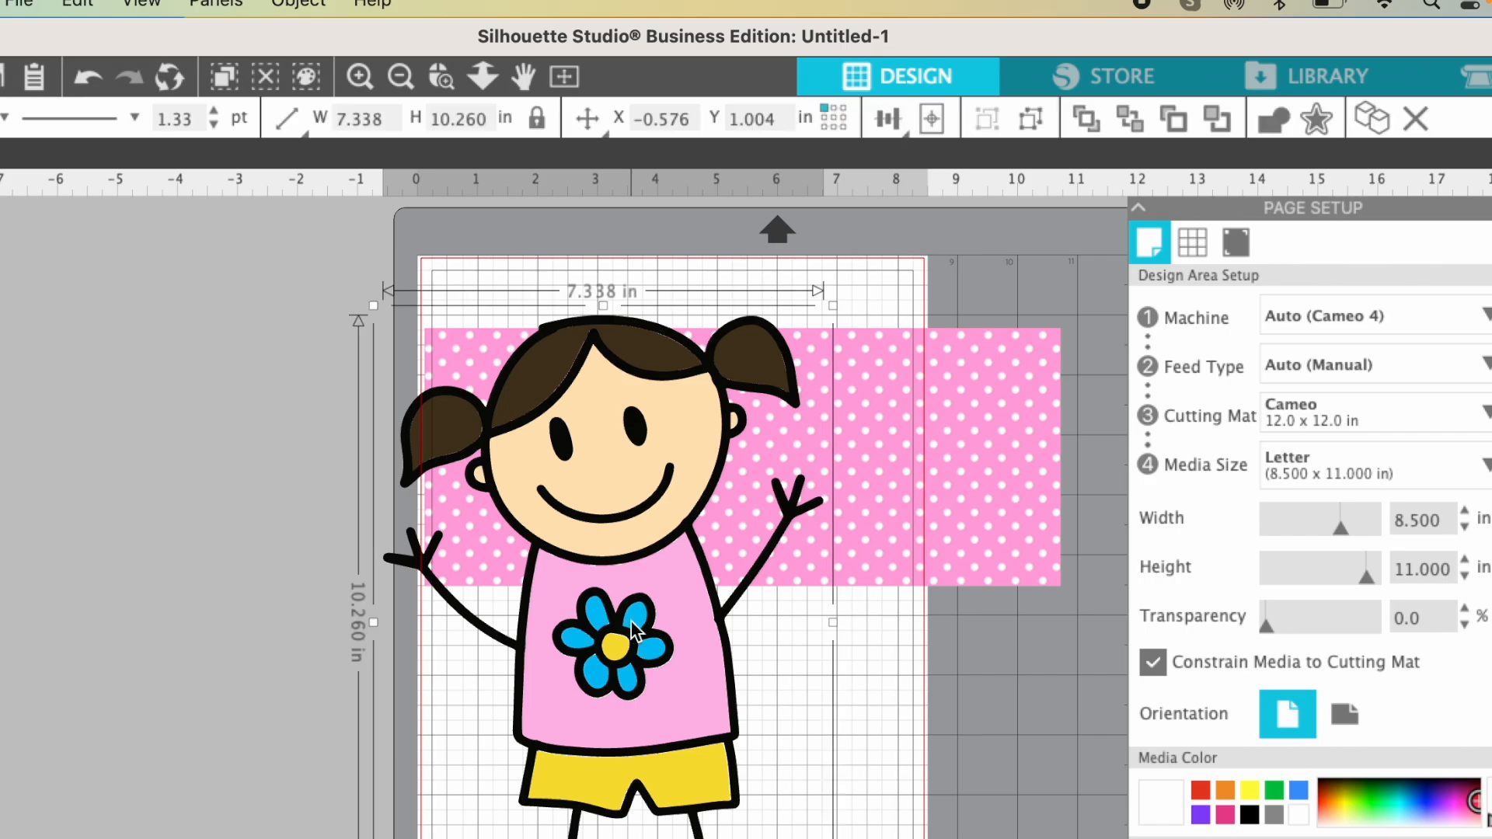
- Ungroup the girl three more times to separate her coloured parts, and deselect everything
click(309, 4)
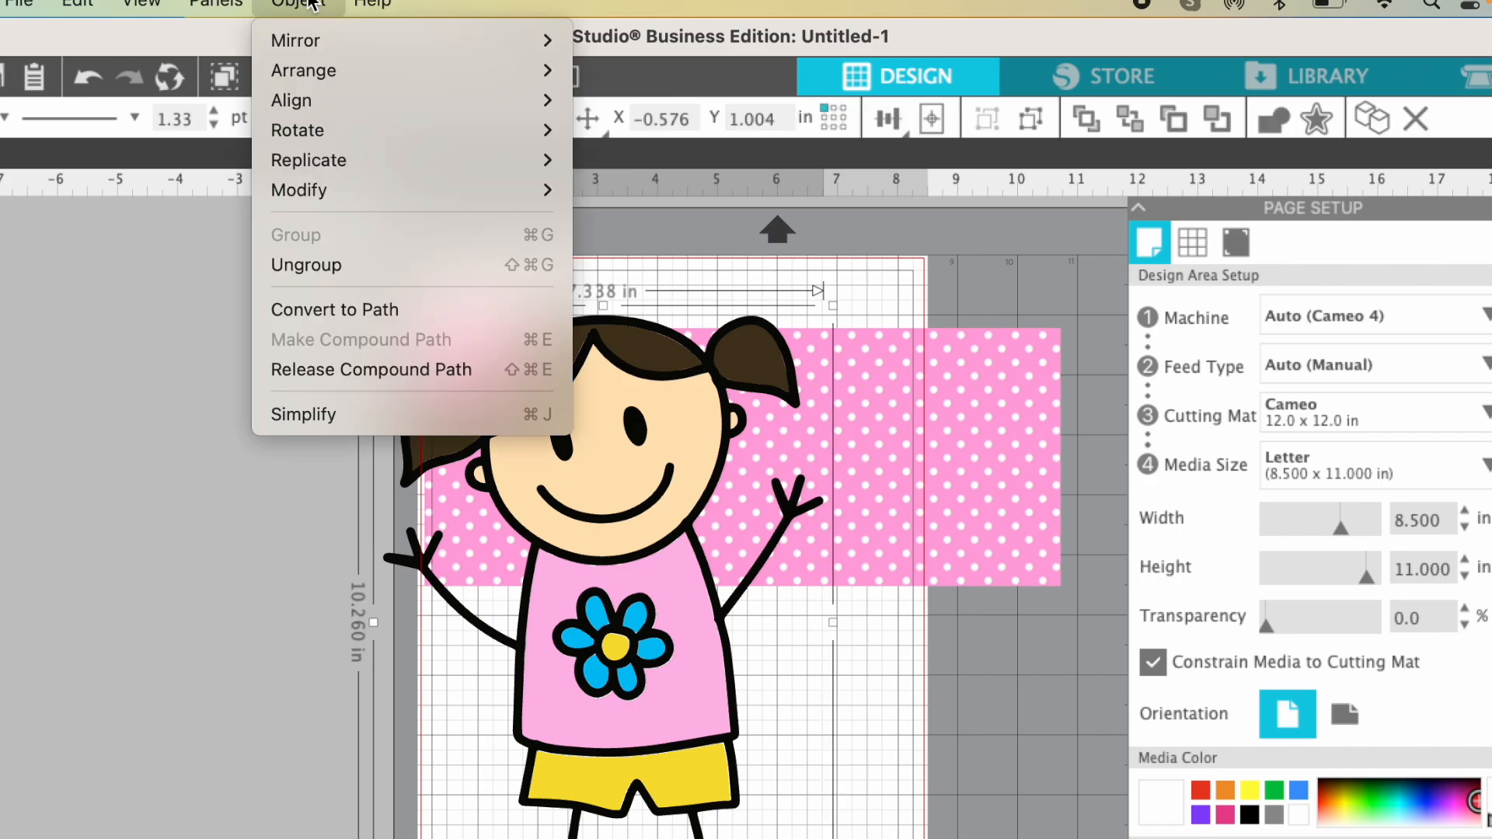
click(305, 265)
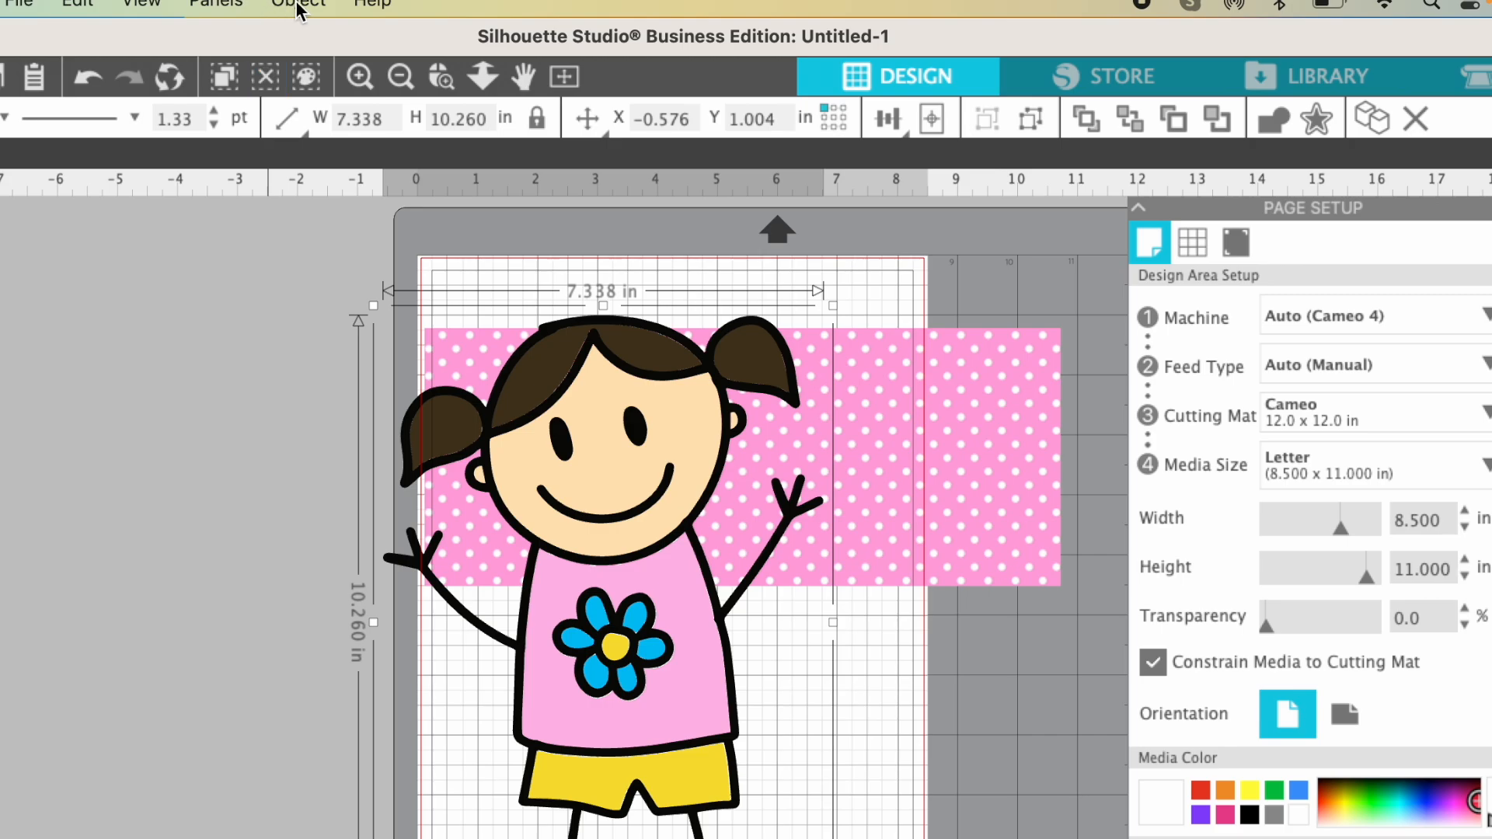
click(299, 4)
click(296, 264)
click(299, 4)
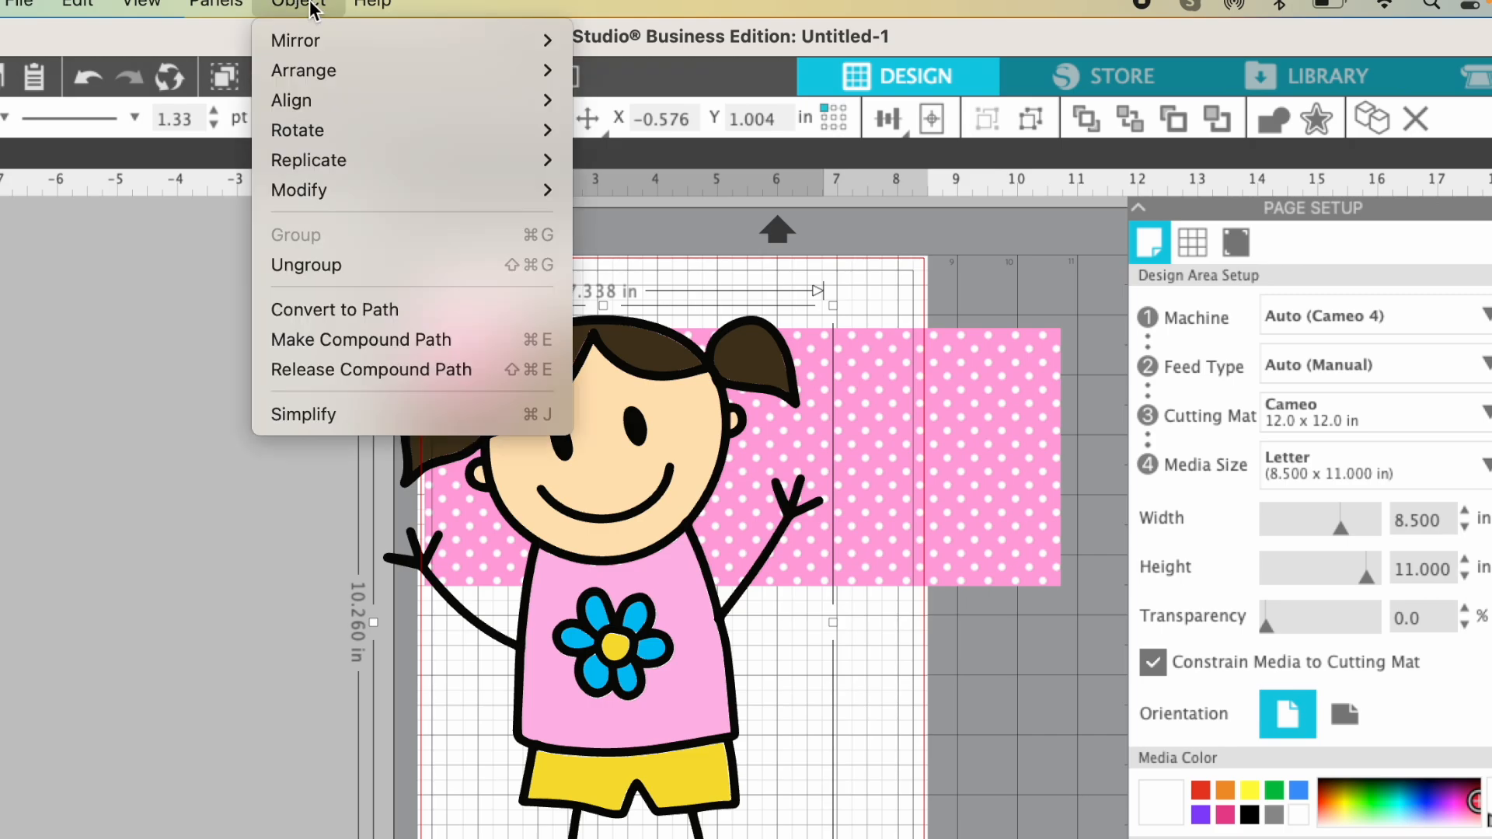
click(313, 265)
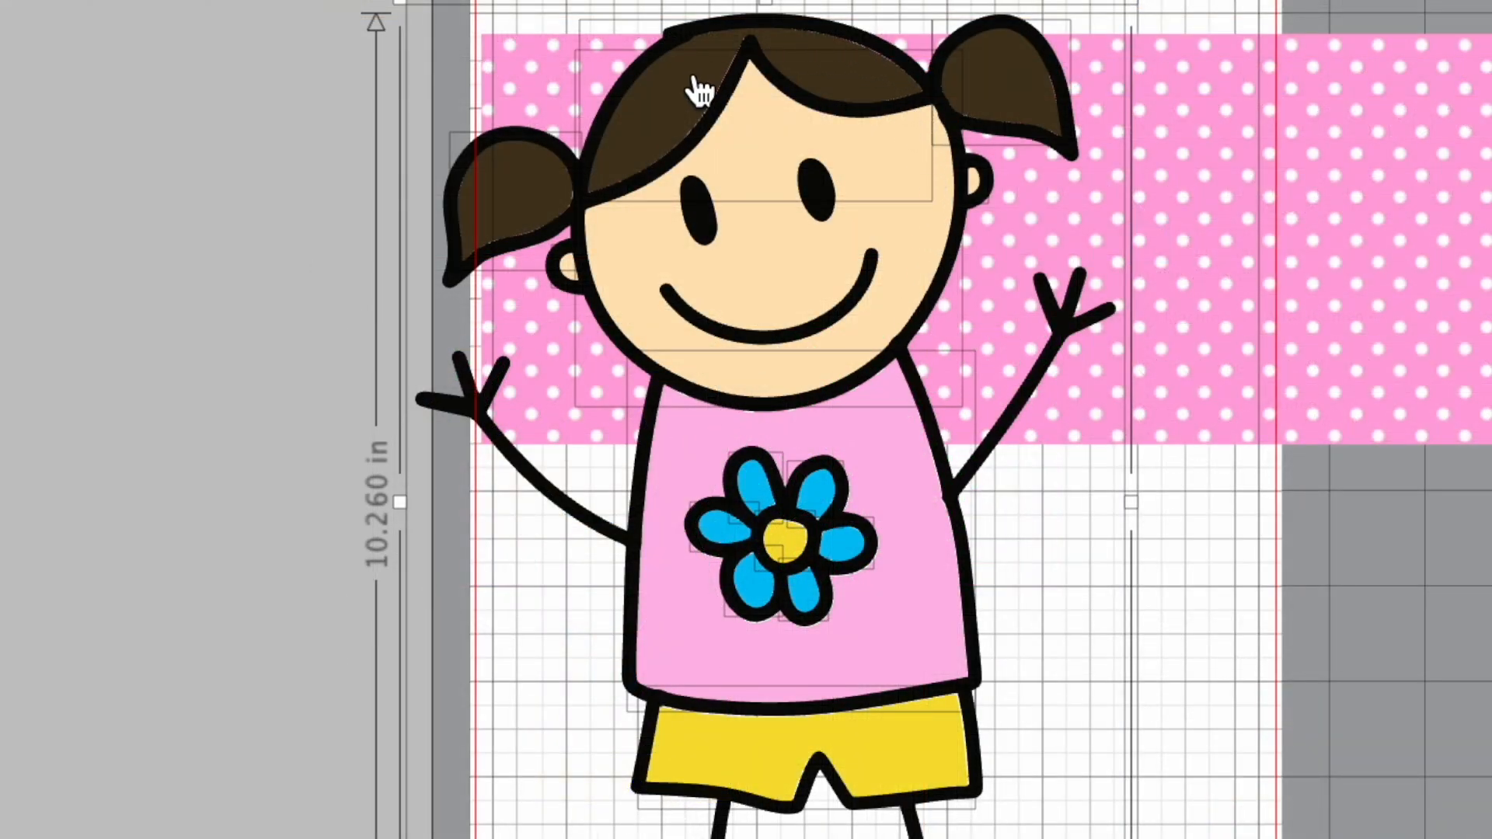
click(28, 486)
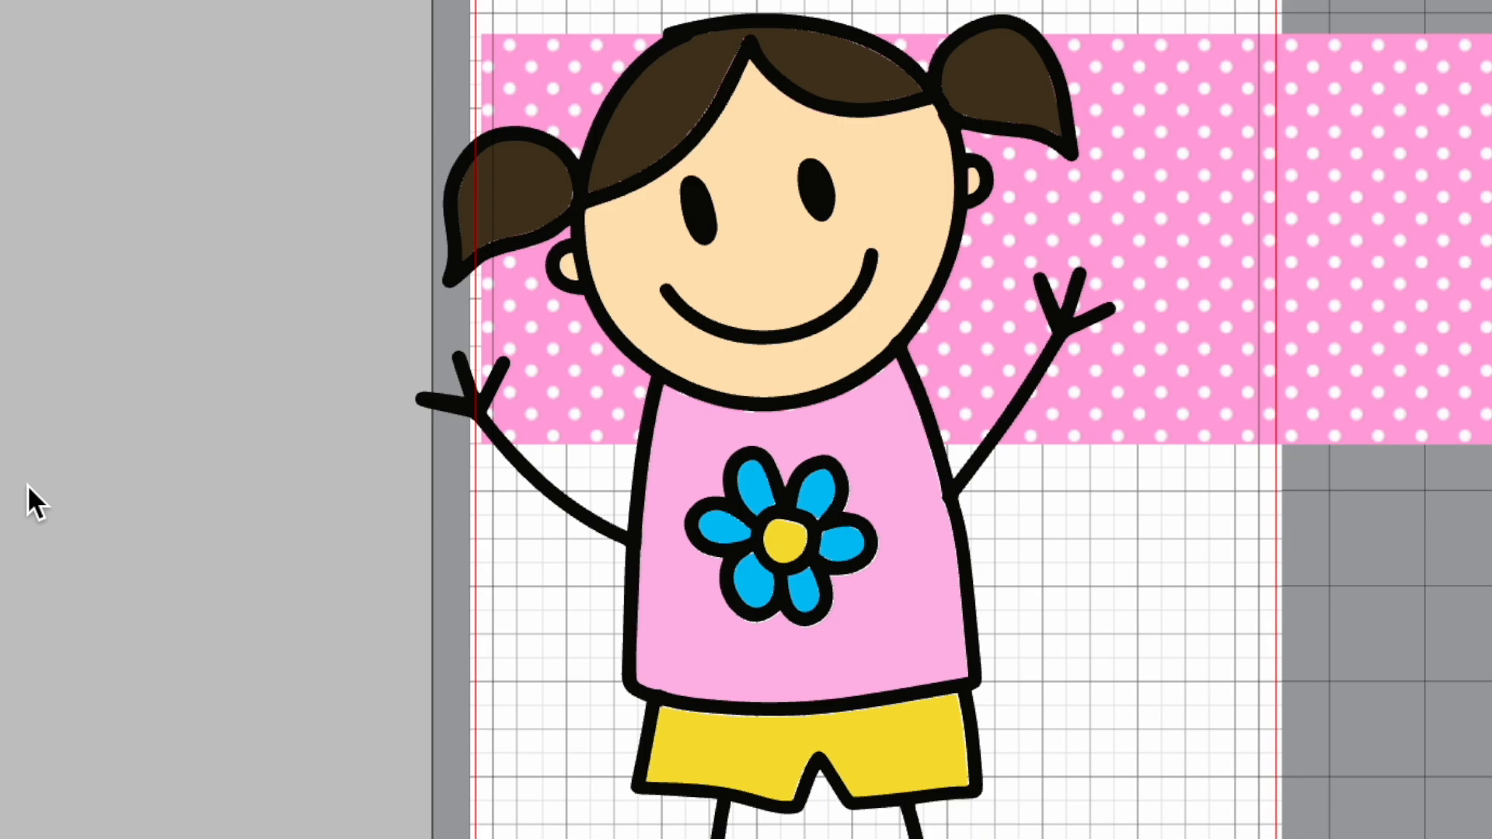
- Try moving the hair fill off the head, undo the move, and select a petal and the shirt individually
drag(675, 116, 396, 188)
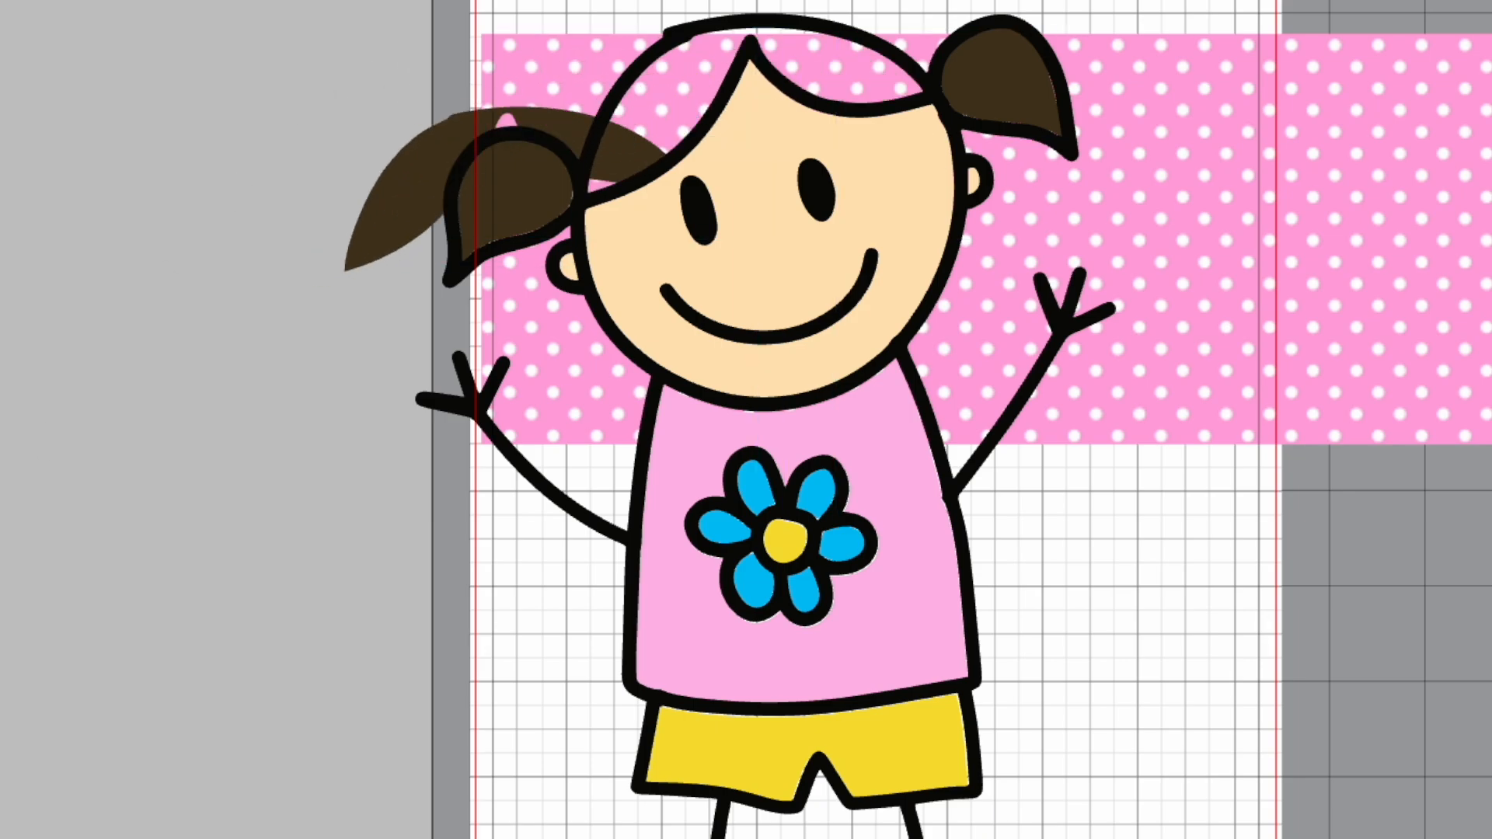
key(ctrl+z)
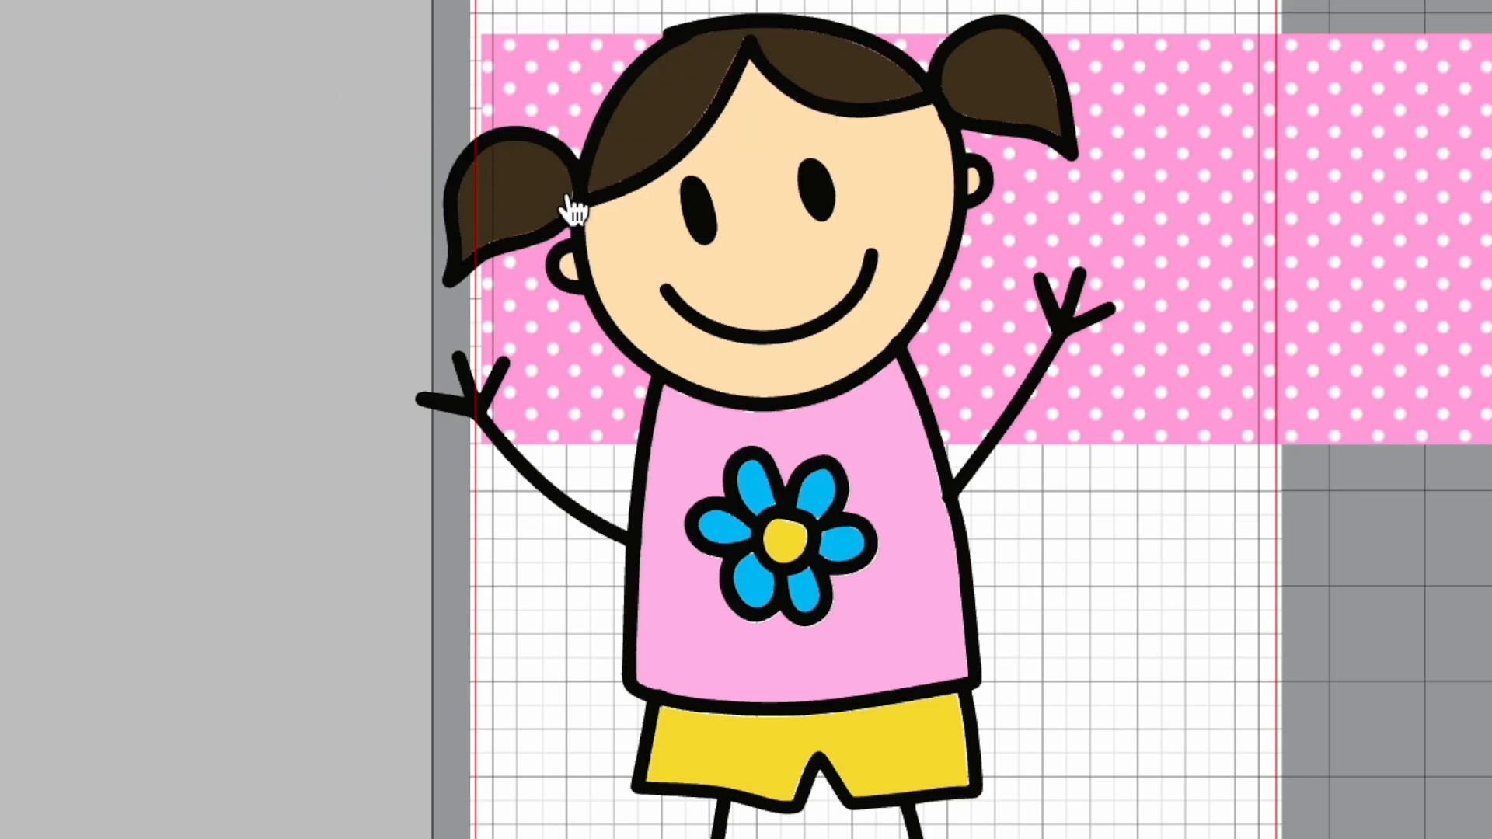
click(855, 546)
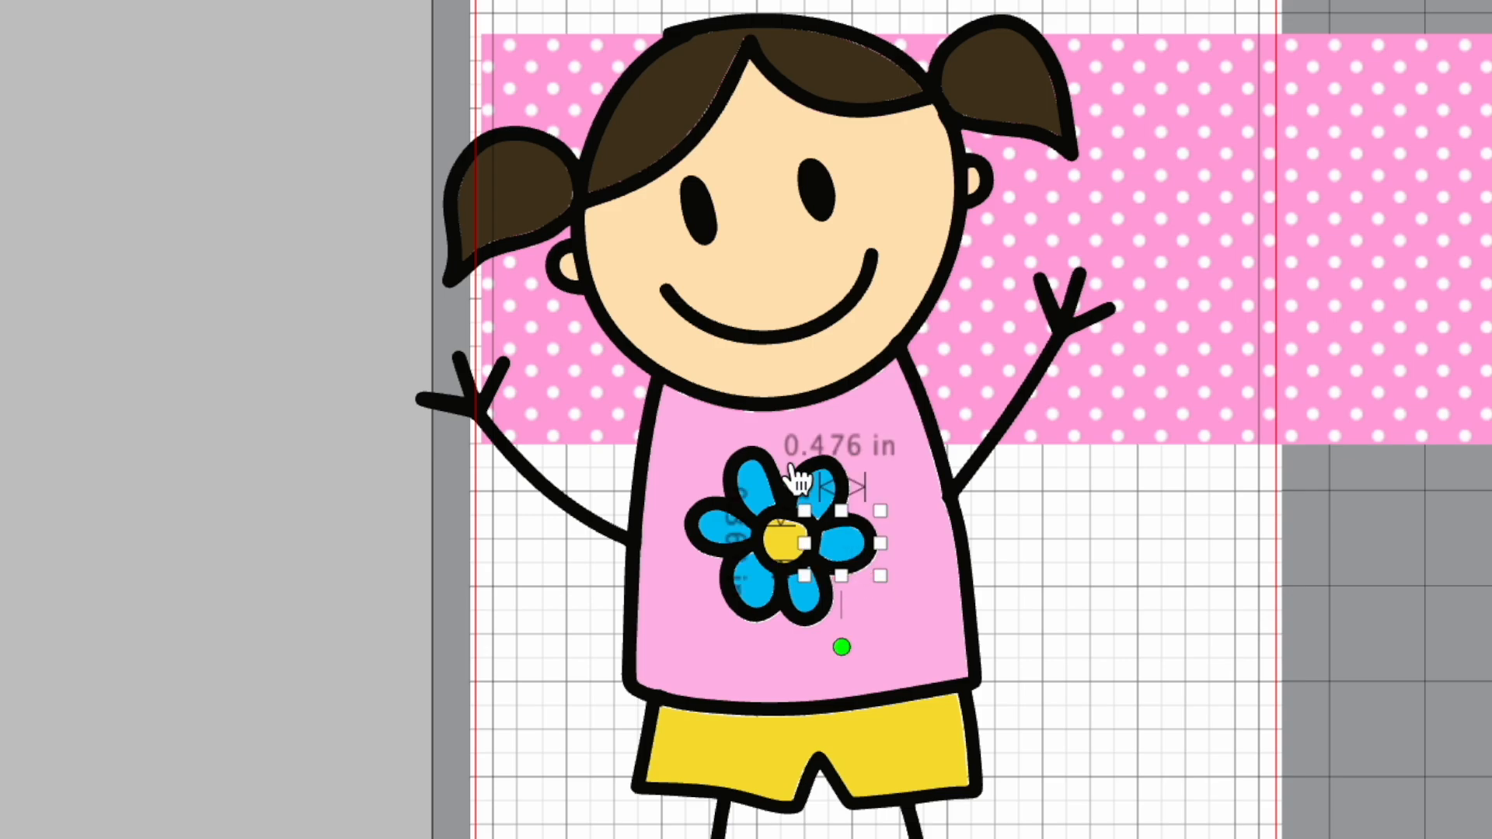
click(908, 627)
click(909, 628)
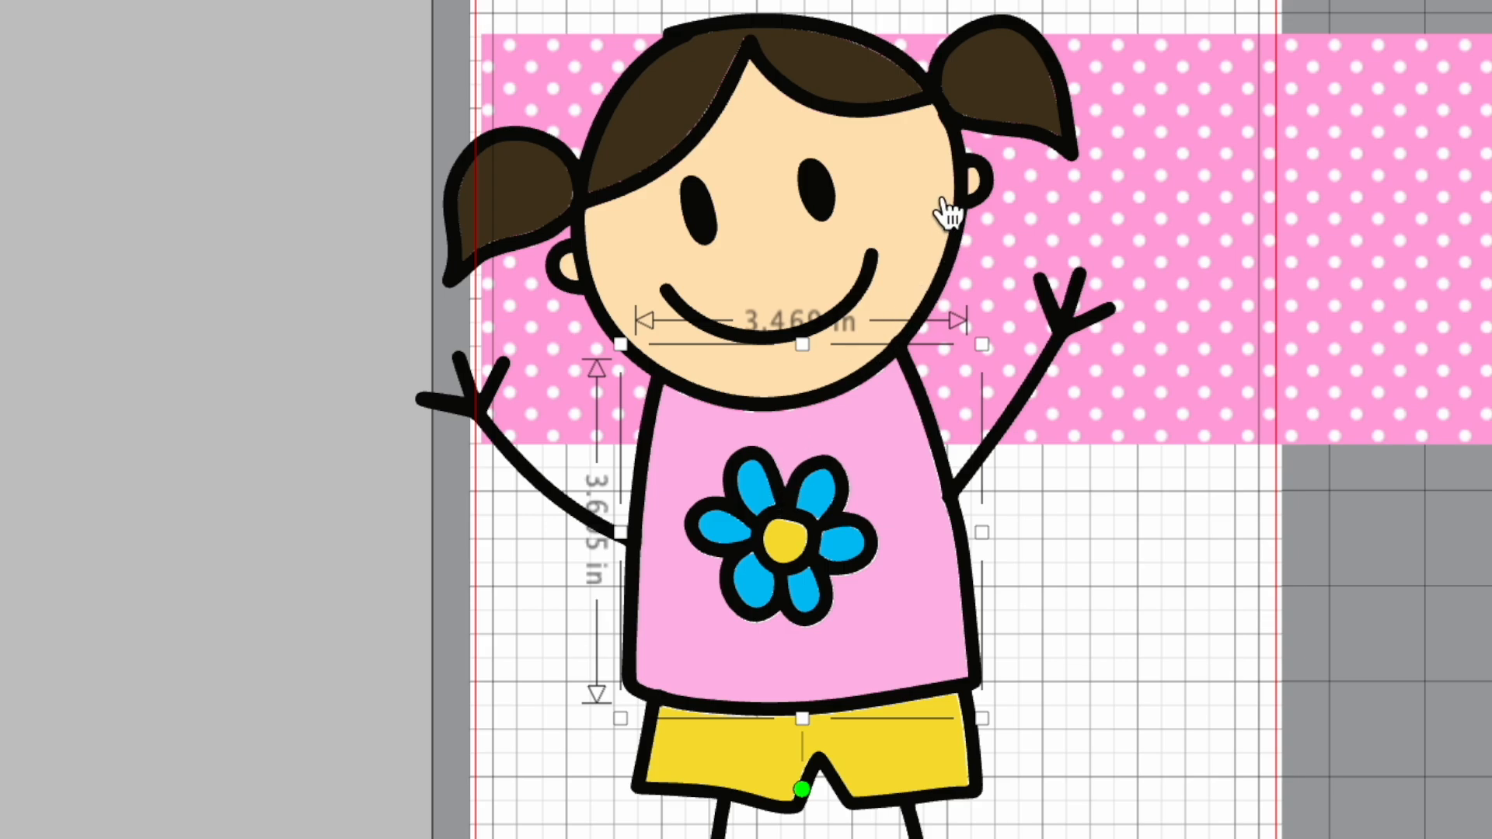
- Select the hair on the head and both pigtails together, and open the fill colour settings
click(833, 78)
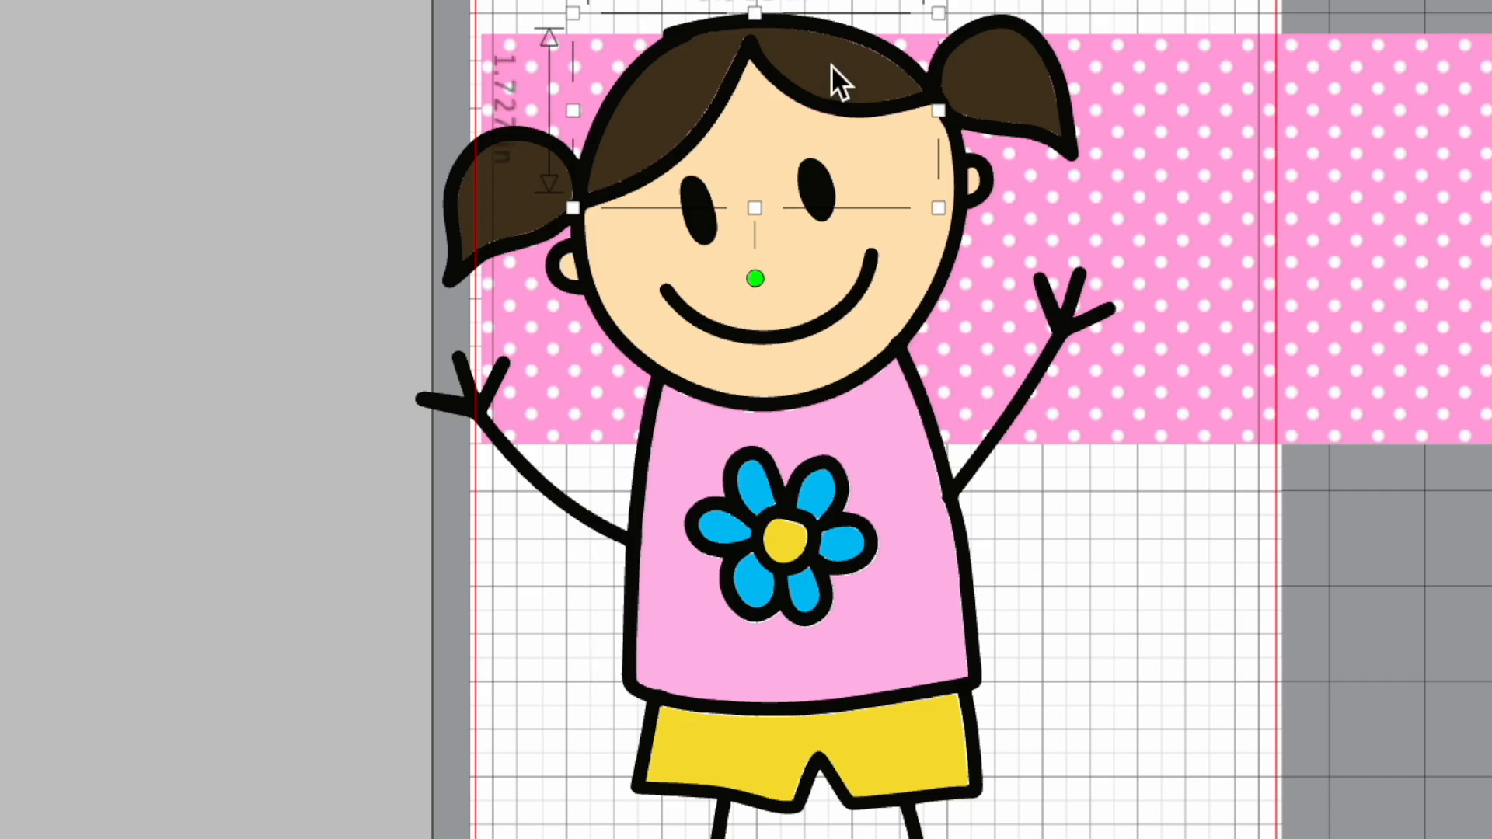
shift+click(1014, 92)
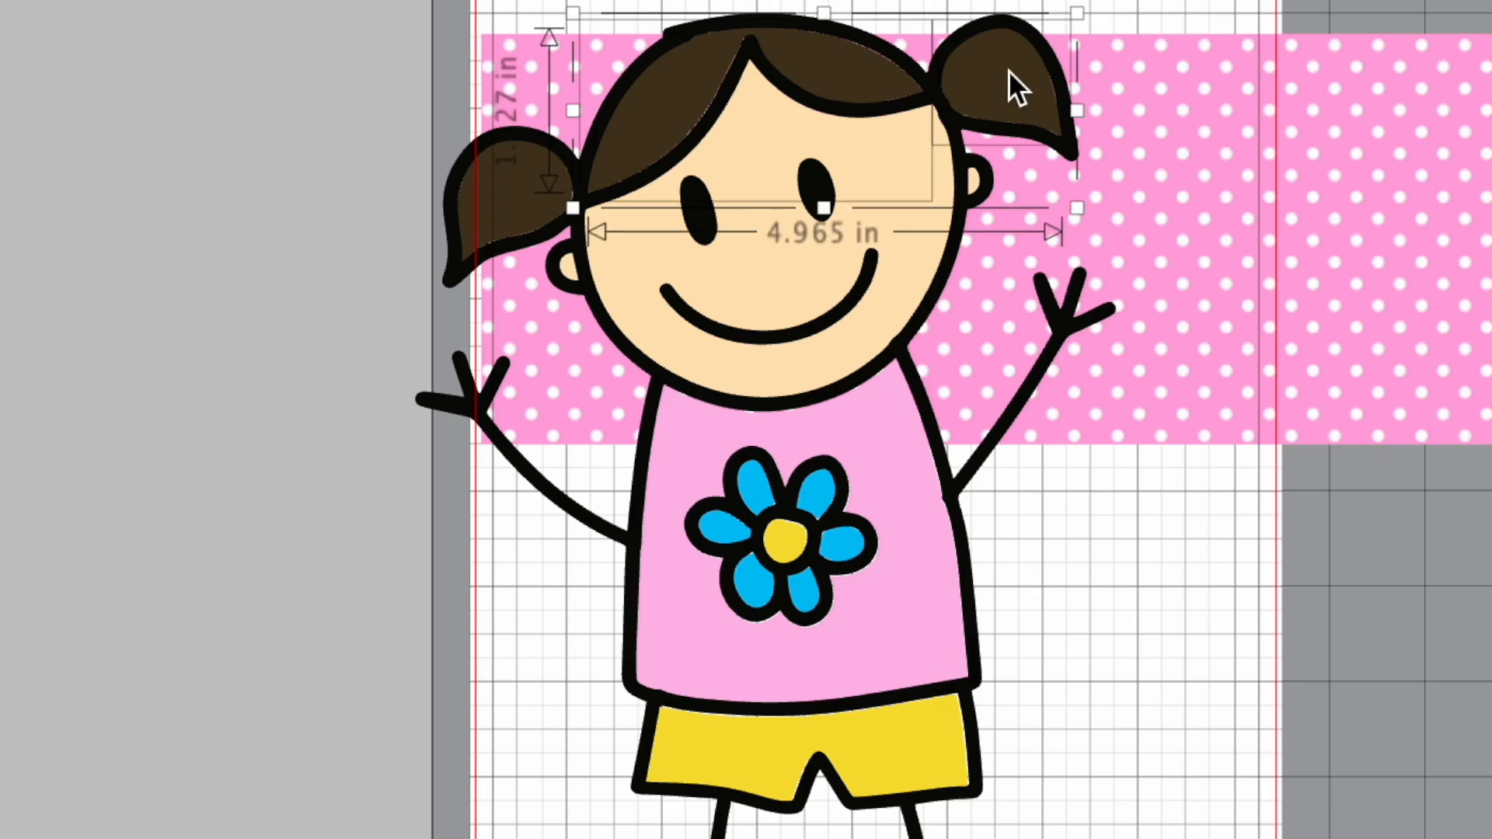
shift+click(513, 198)
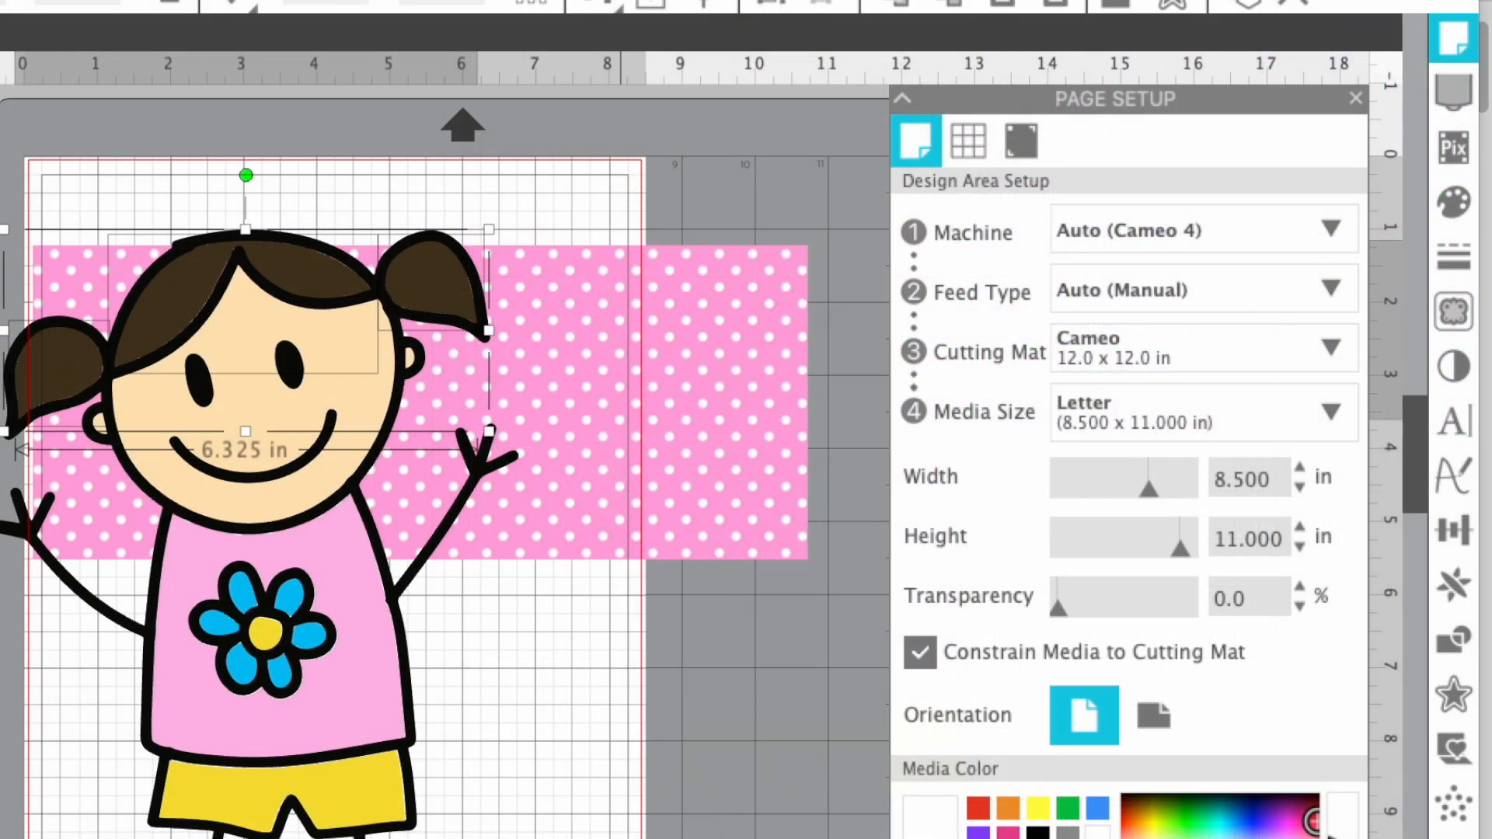
click(1464, 210)
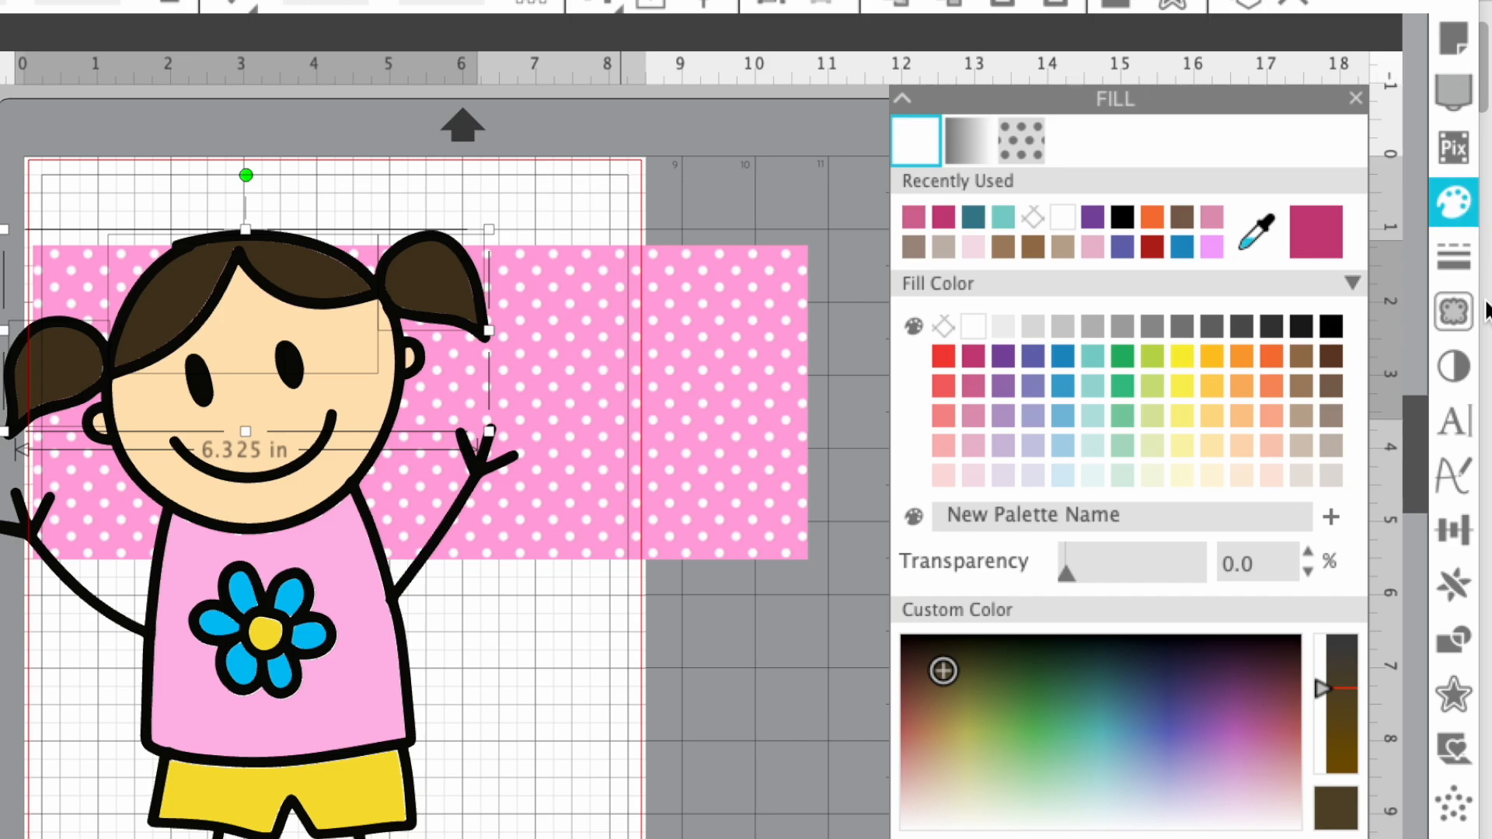
- Try black, dark brown and a more saturated reddish brown as fill colours for the hair and pigtails
click(1335, 320)
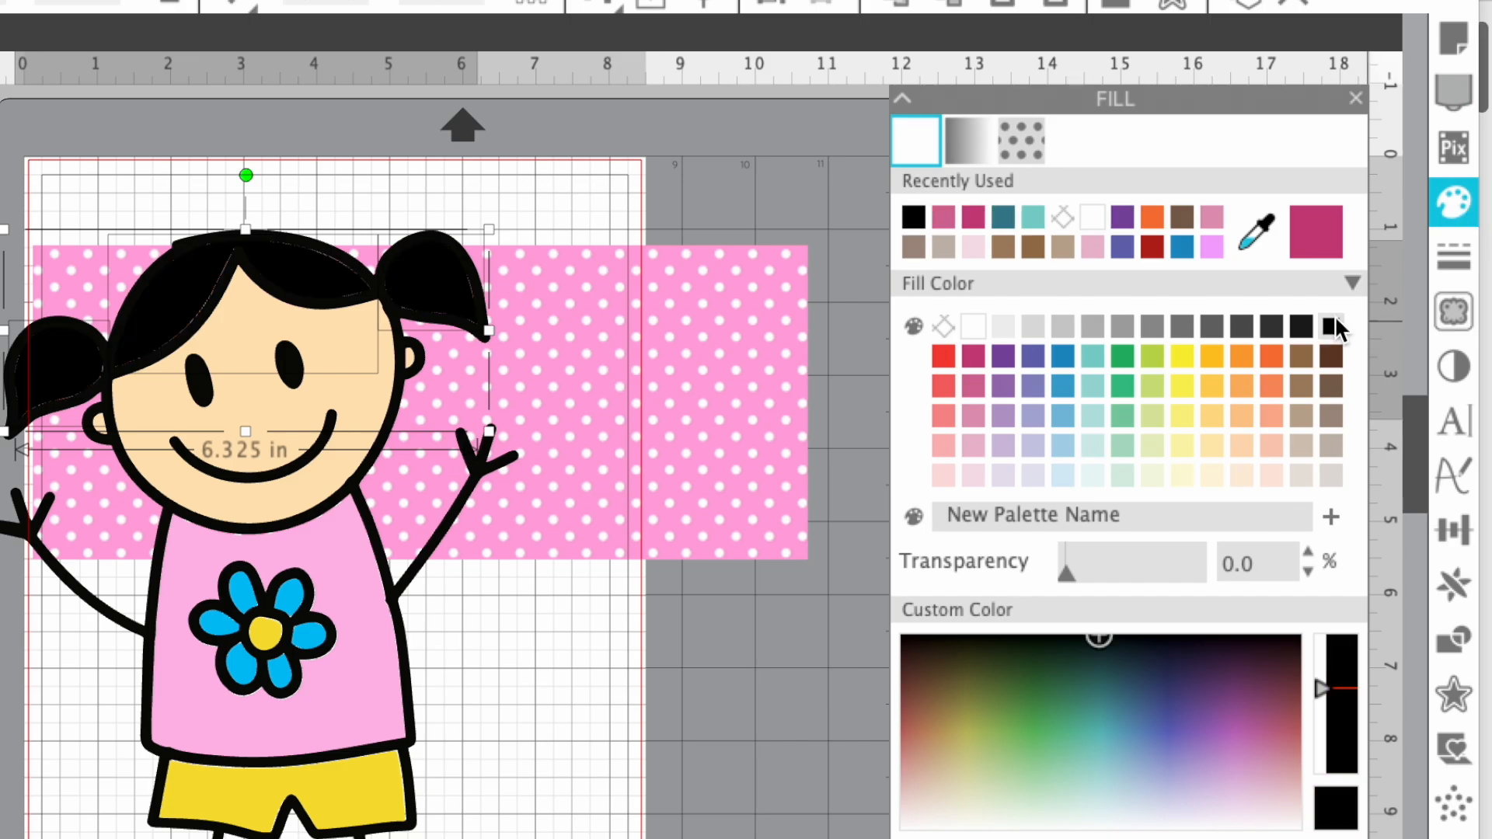
click(1326, 358)
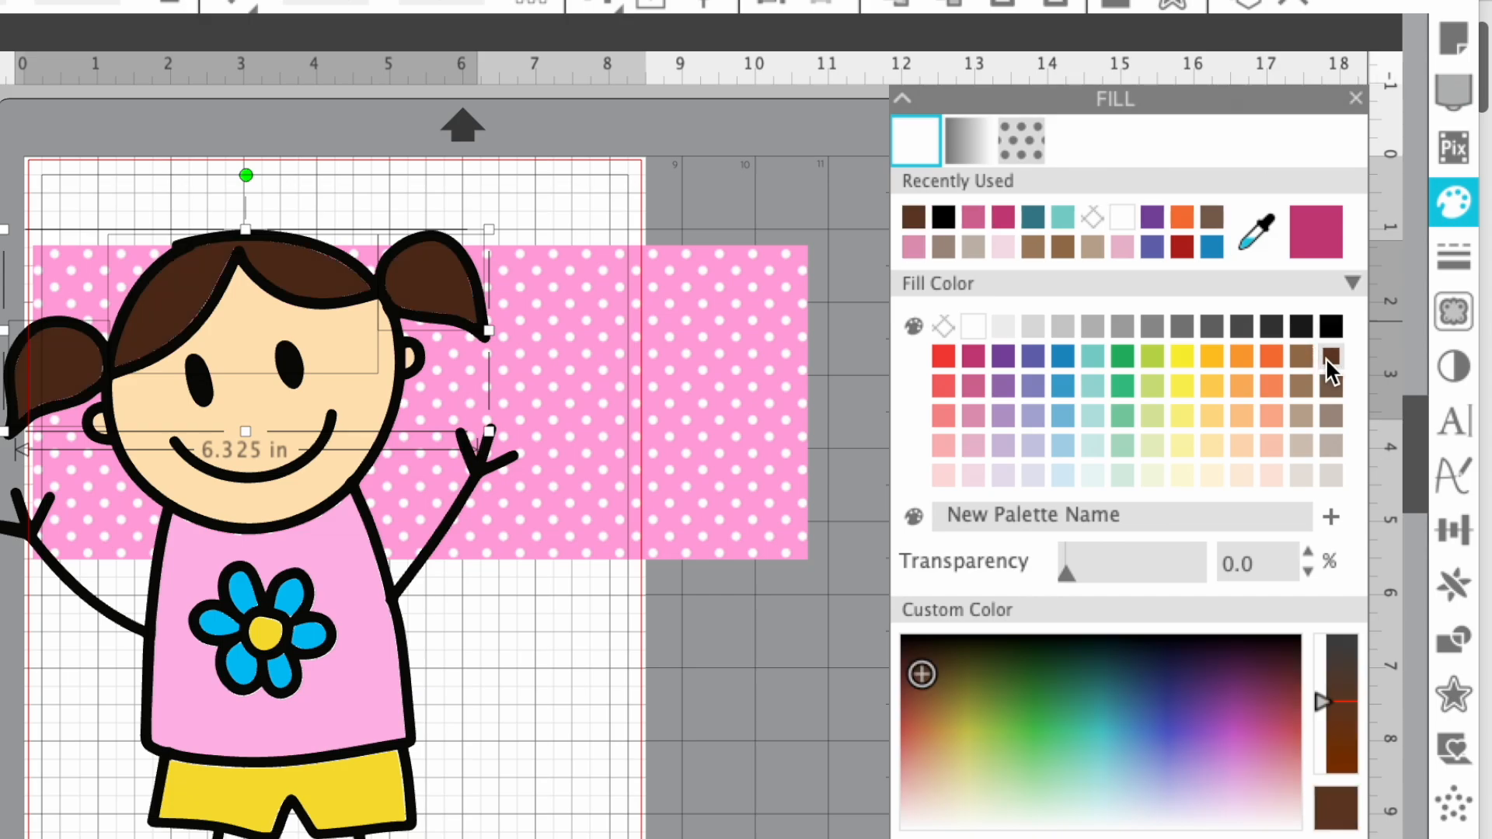
click(1323, 698)
drag(1323, 711, 1322, 748)
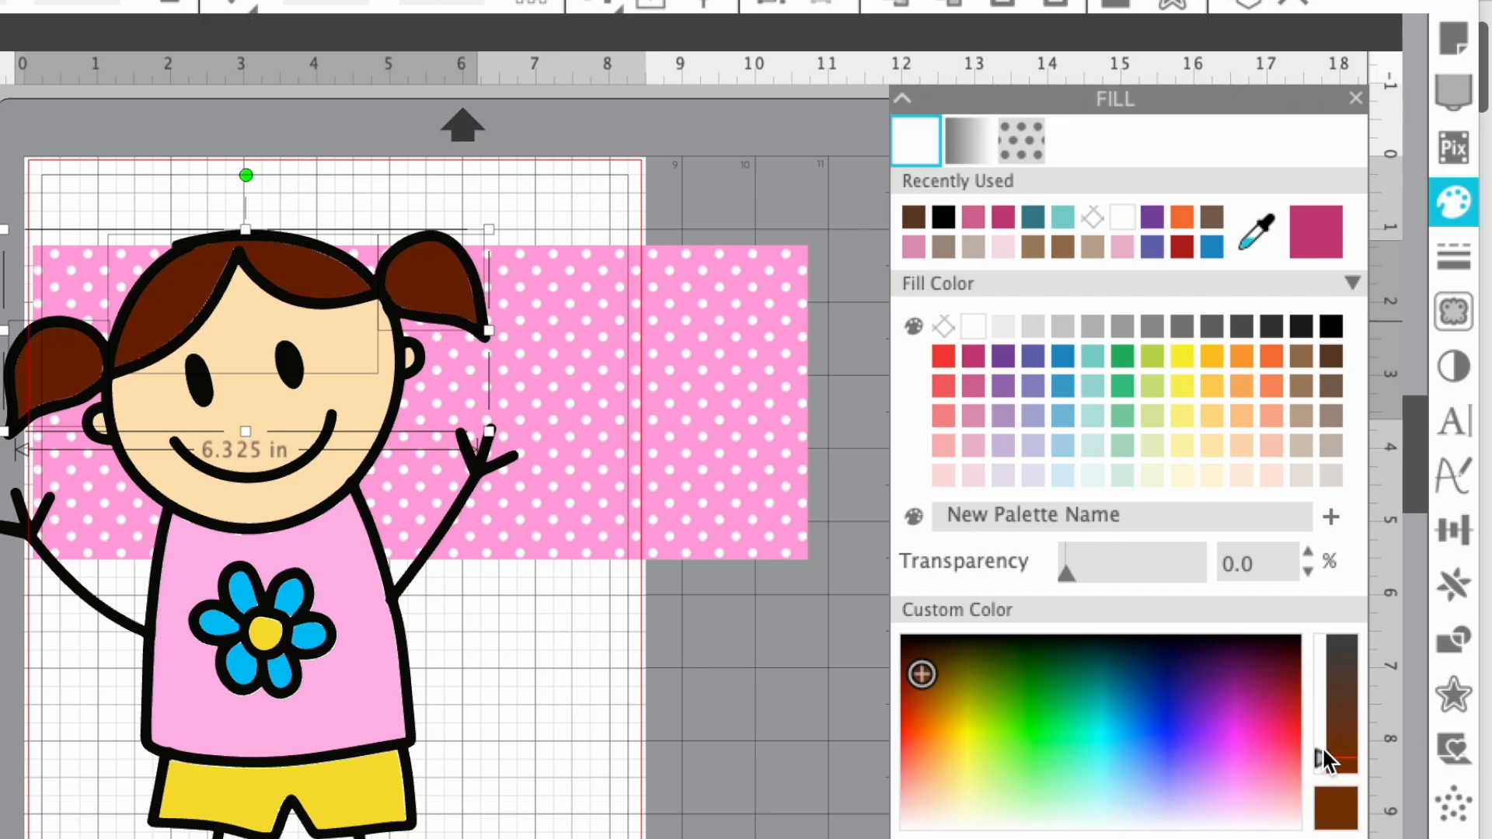
- Fill the hair and pigtails with yellow and shift the custom colour to a golden orange
click(1183, 357)
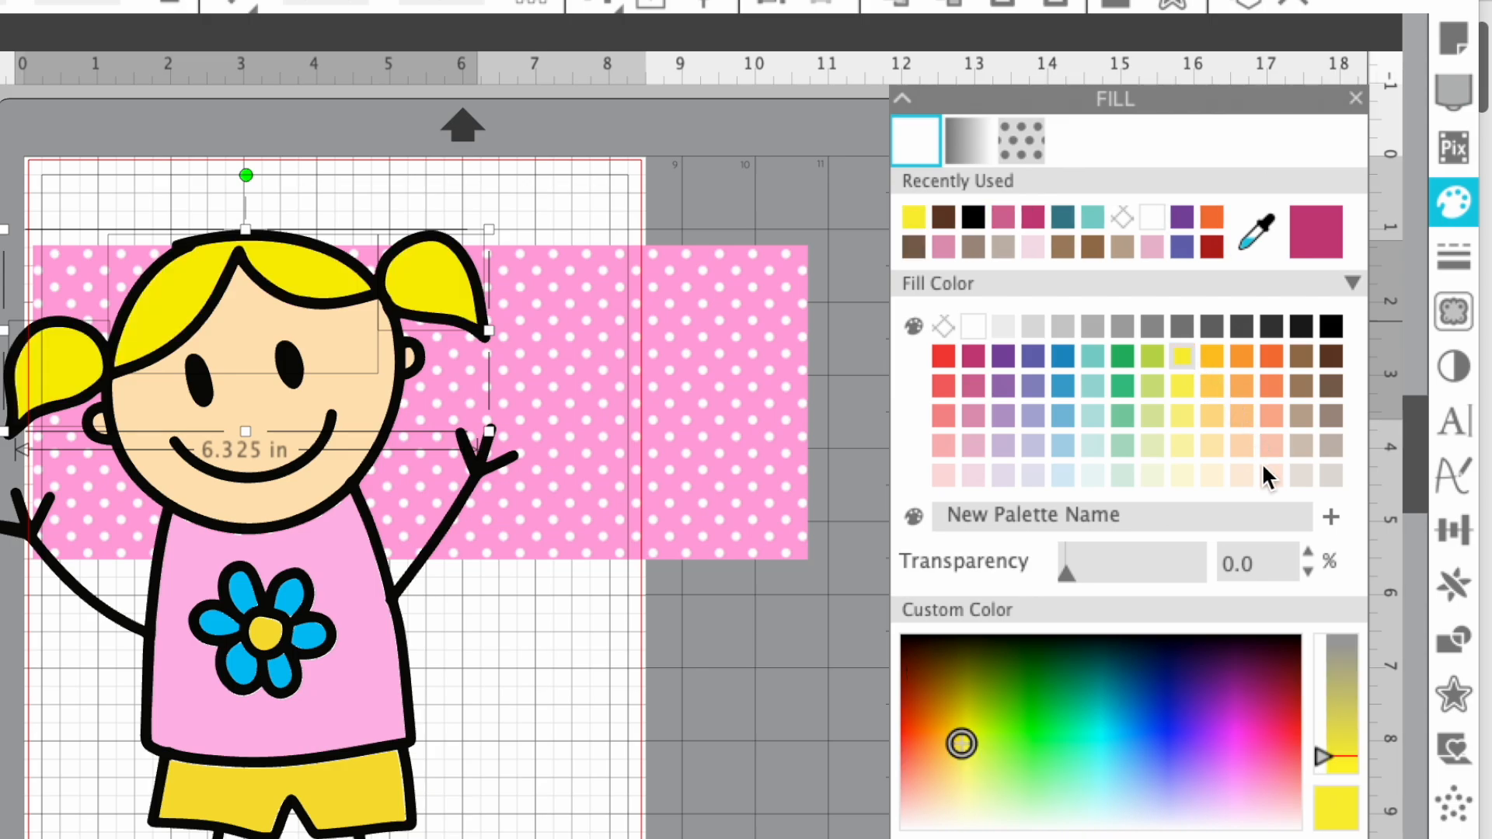
drag(963, 735, 948, 719)
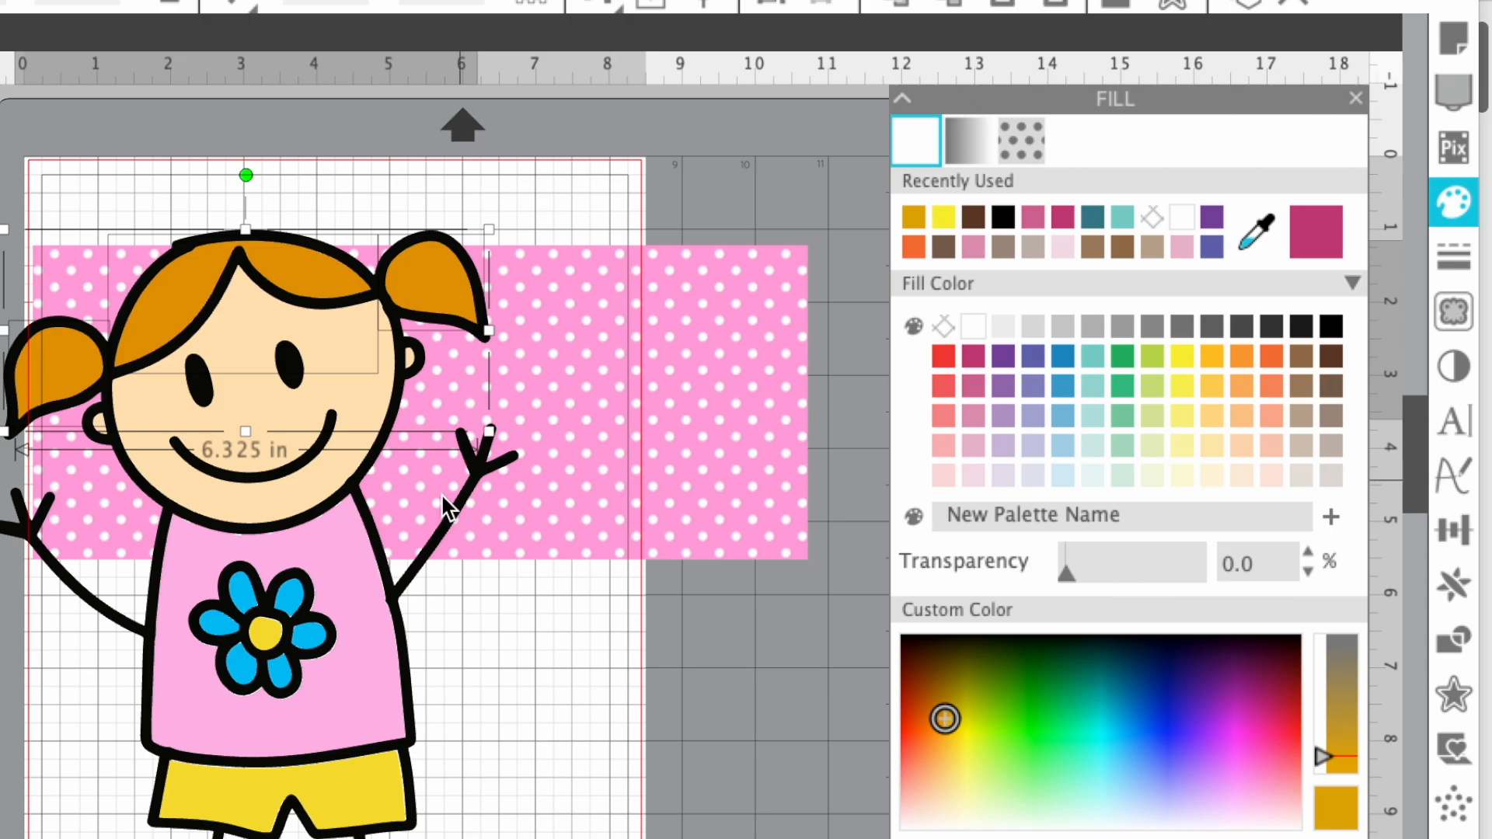
- Select all six blue petals of the shirt's flower and fill them with the medium pink from the palette
click(293, 611)
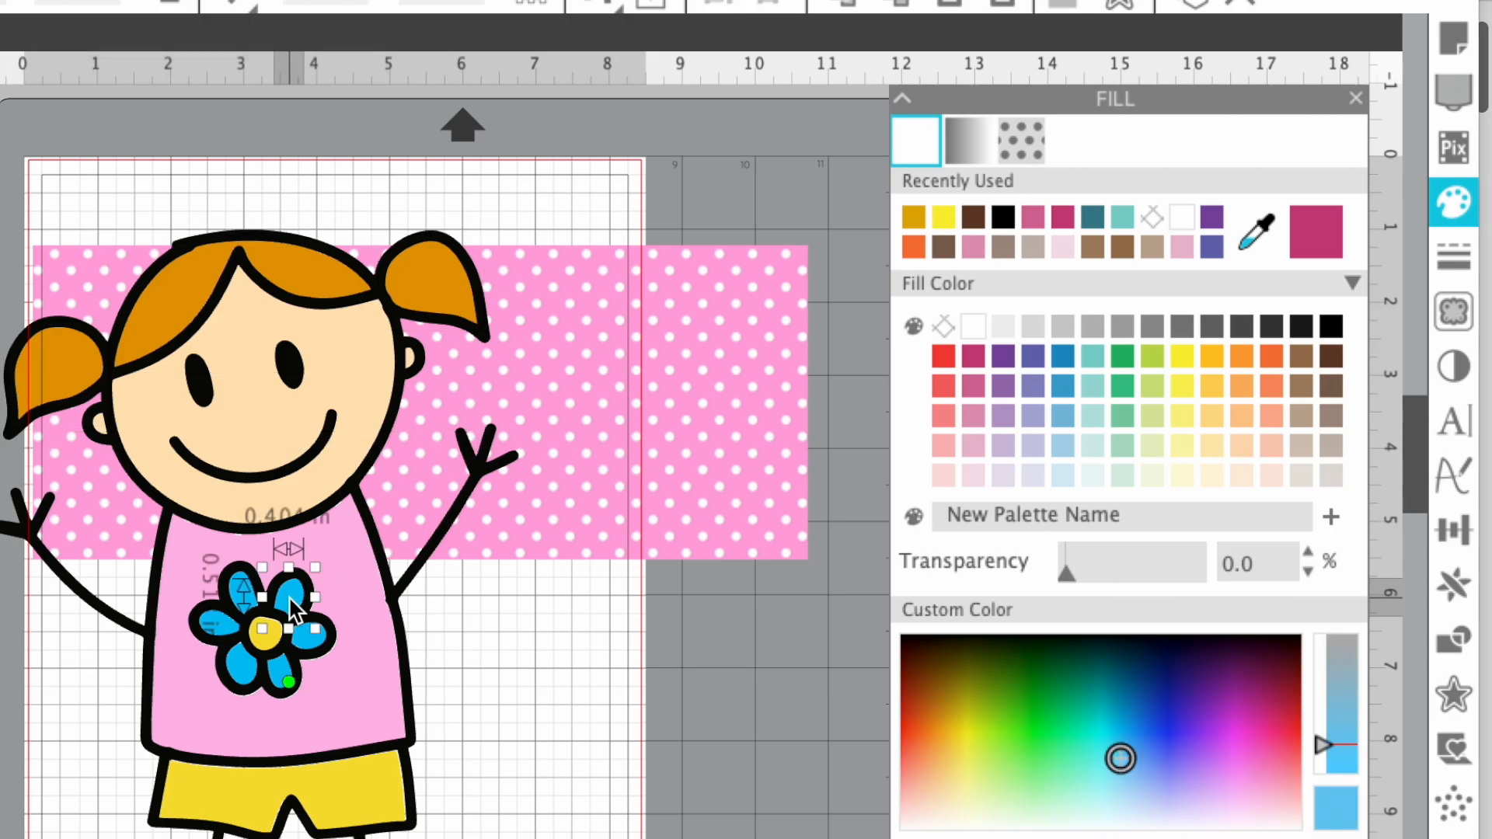
shift+click(241, 600)
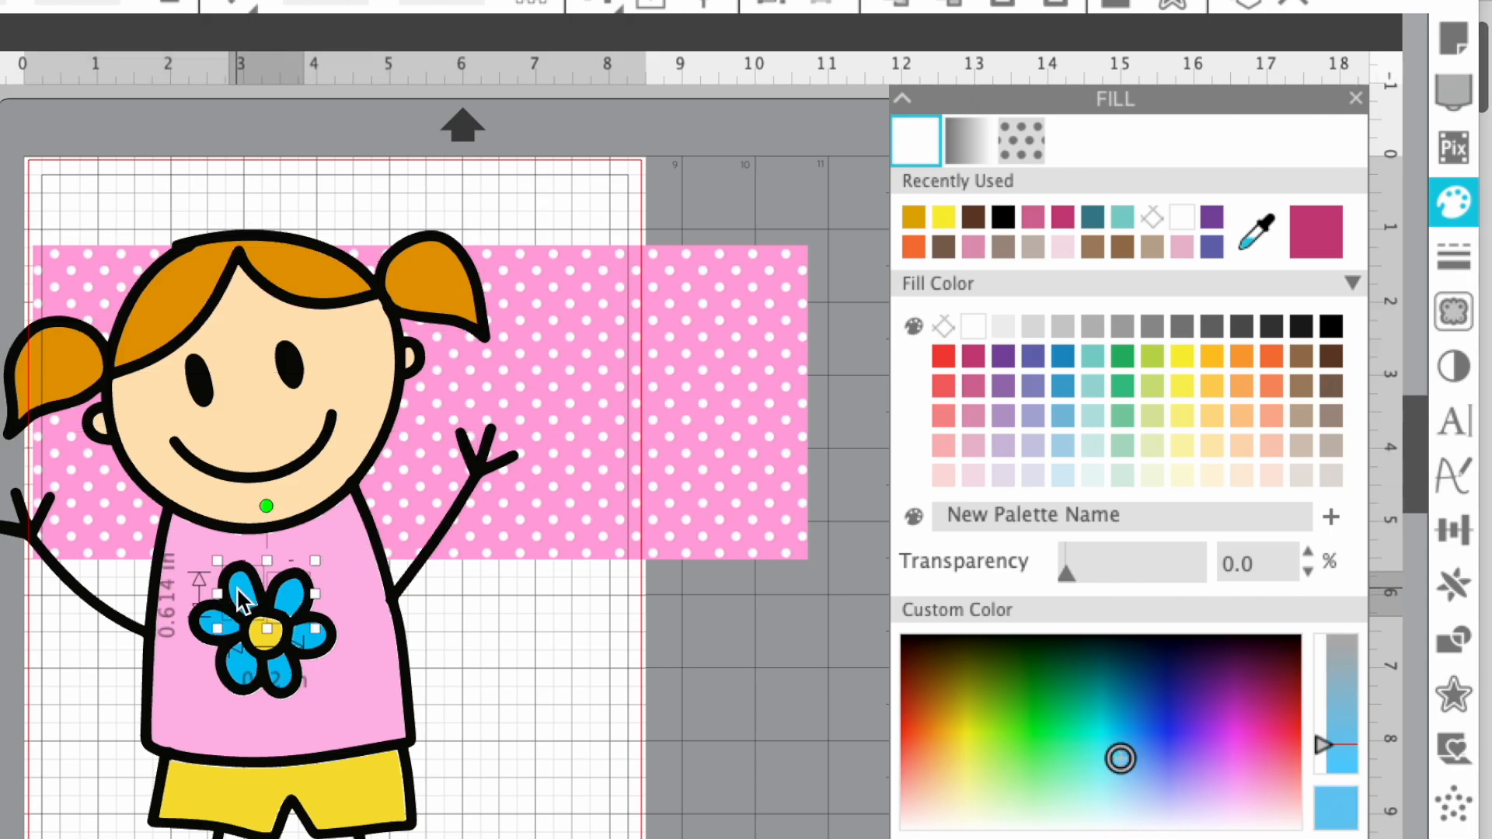
shift+click(214, 634)
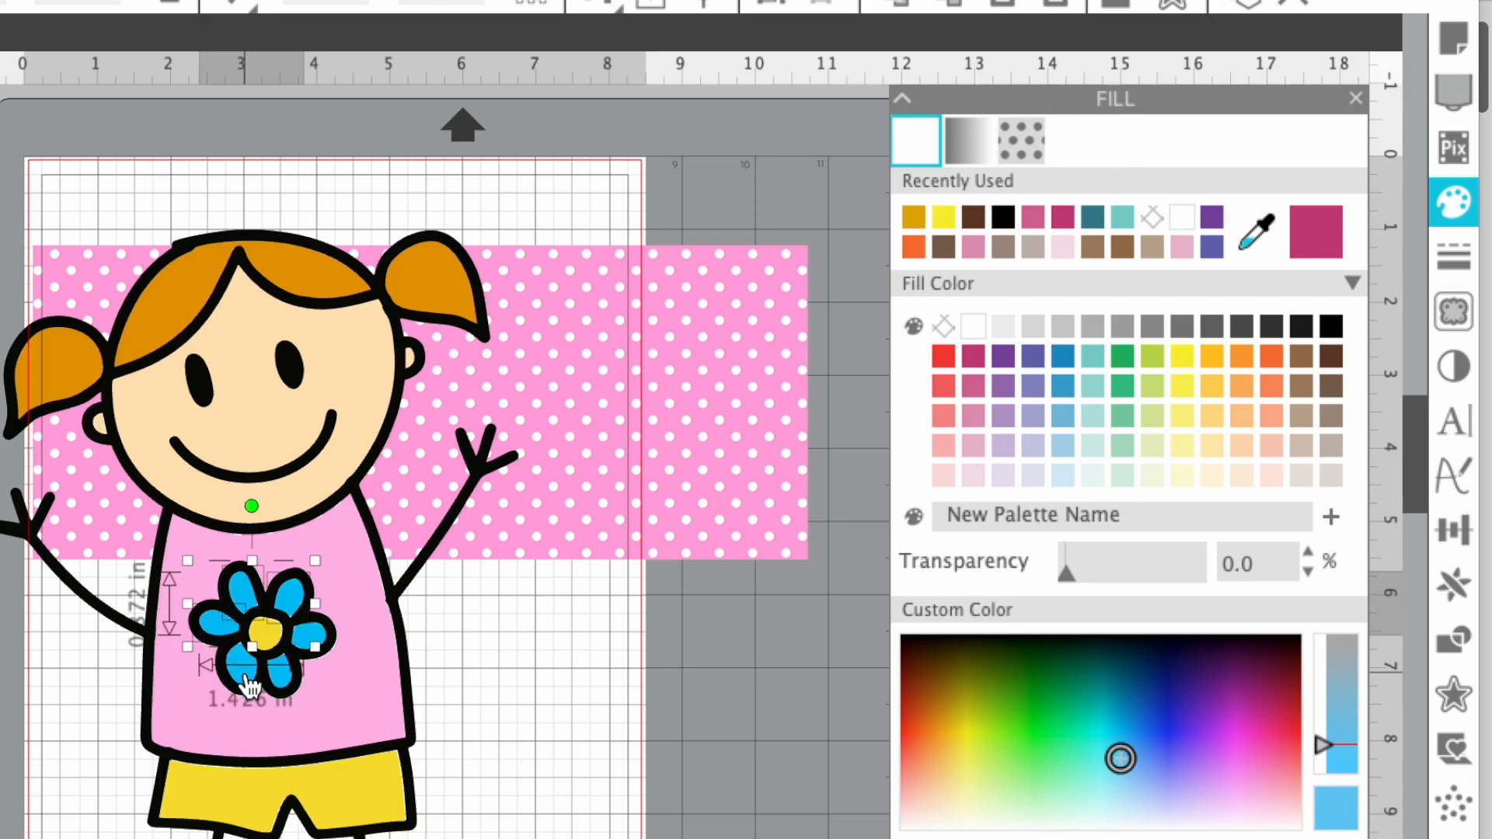
shift+click(289, 684)
shift+click(310, 639)
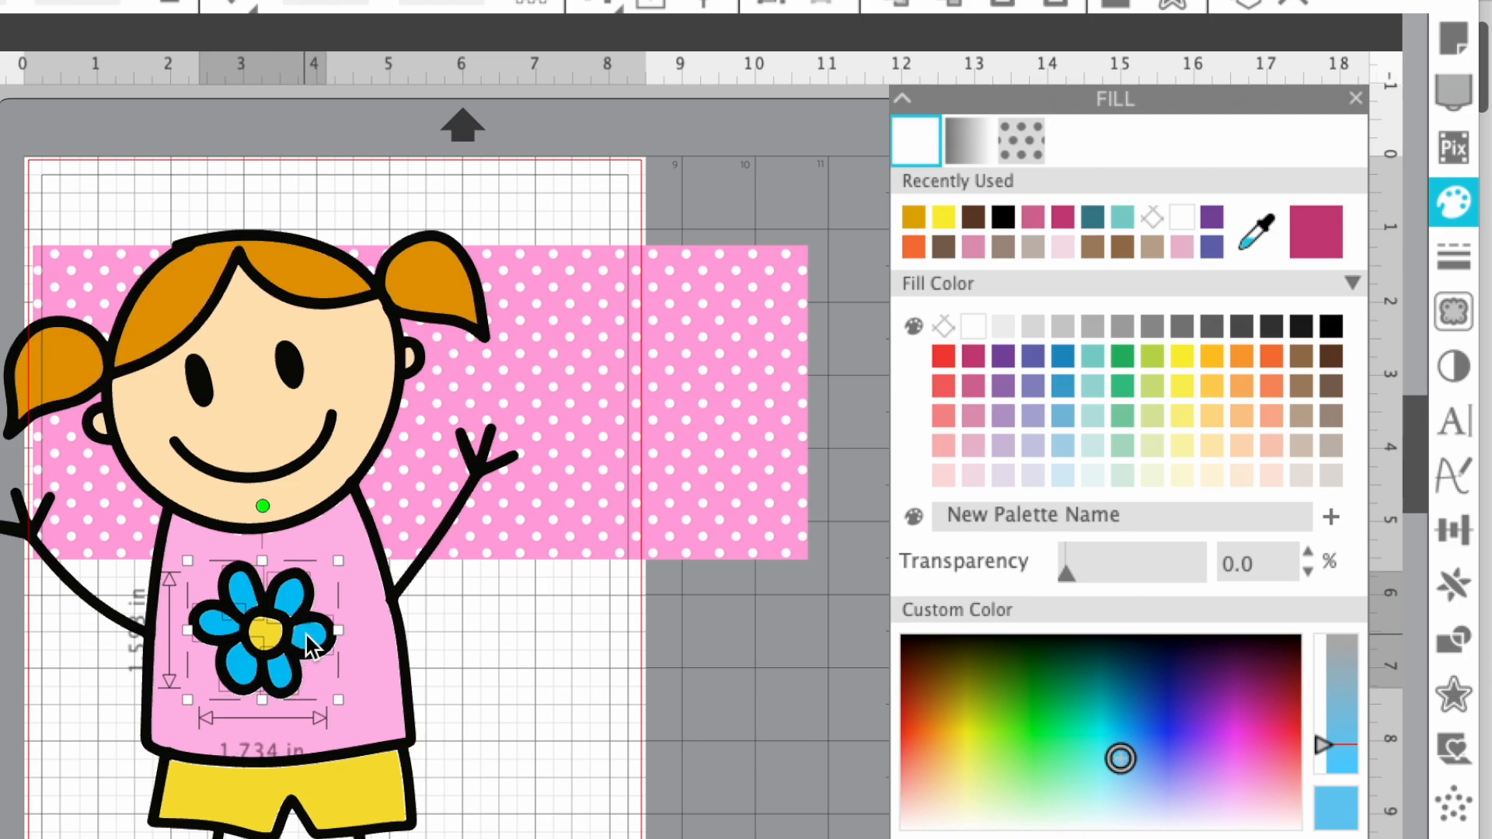
click(973, 388)
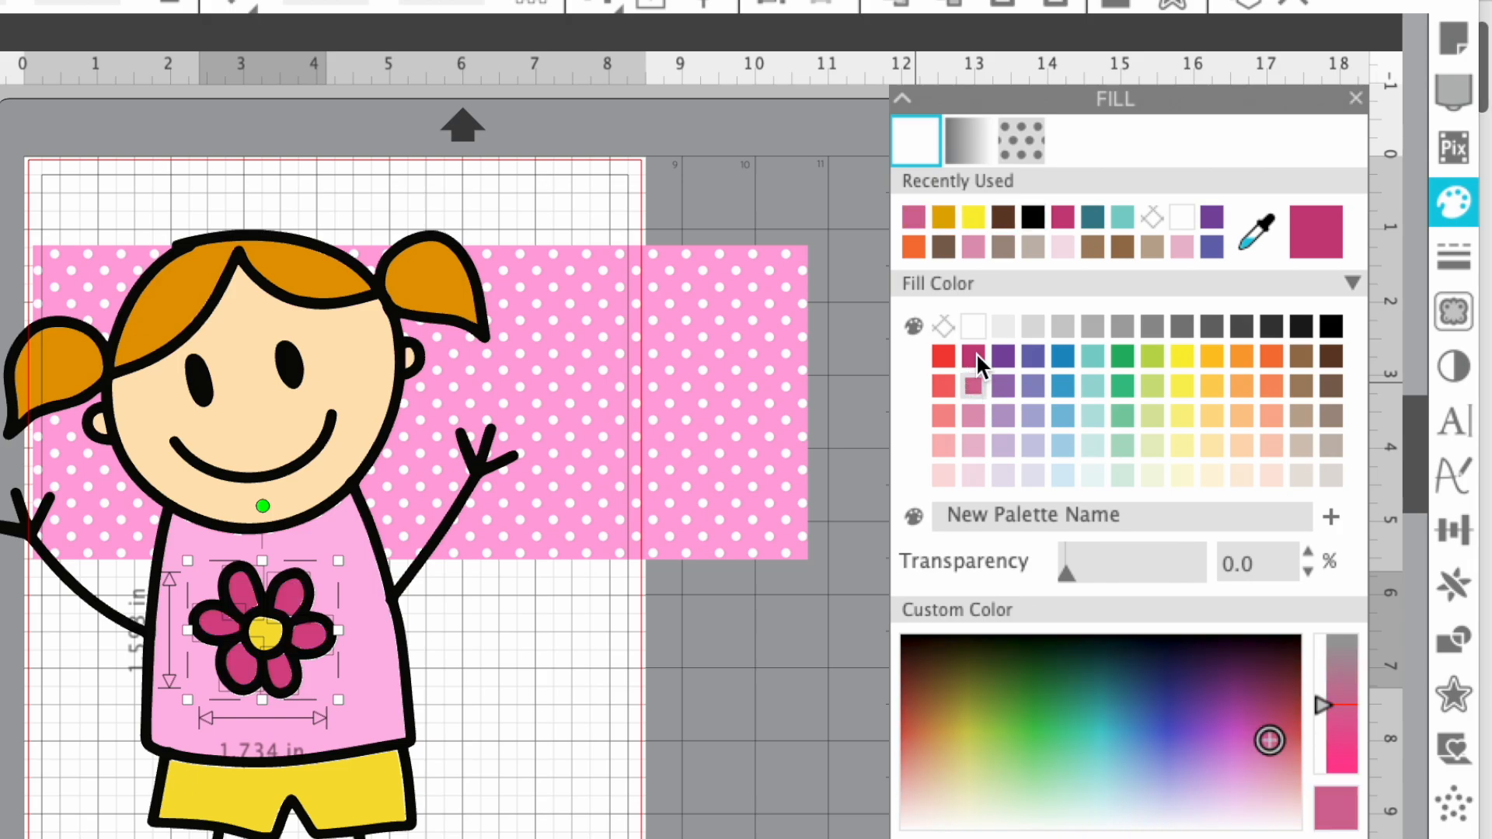
- Try dark magenta and the panel's sampled light pink as the flower petals' fill, and return them to the palette's medium pink
click(975, 356)
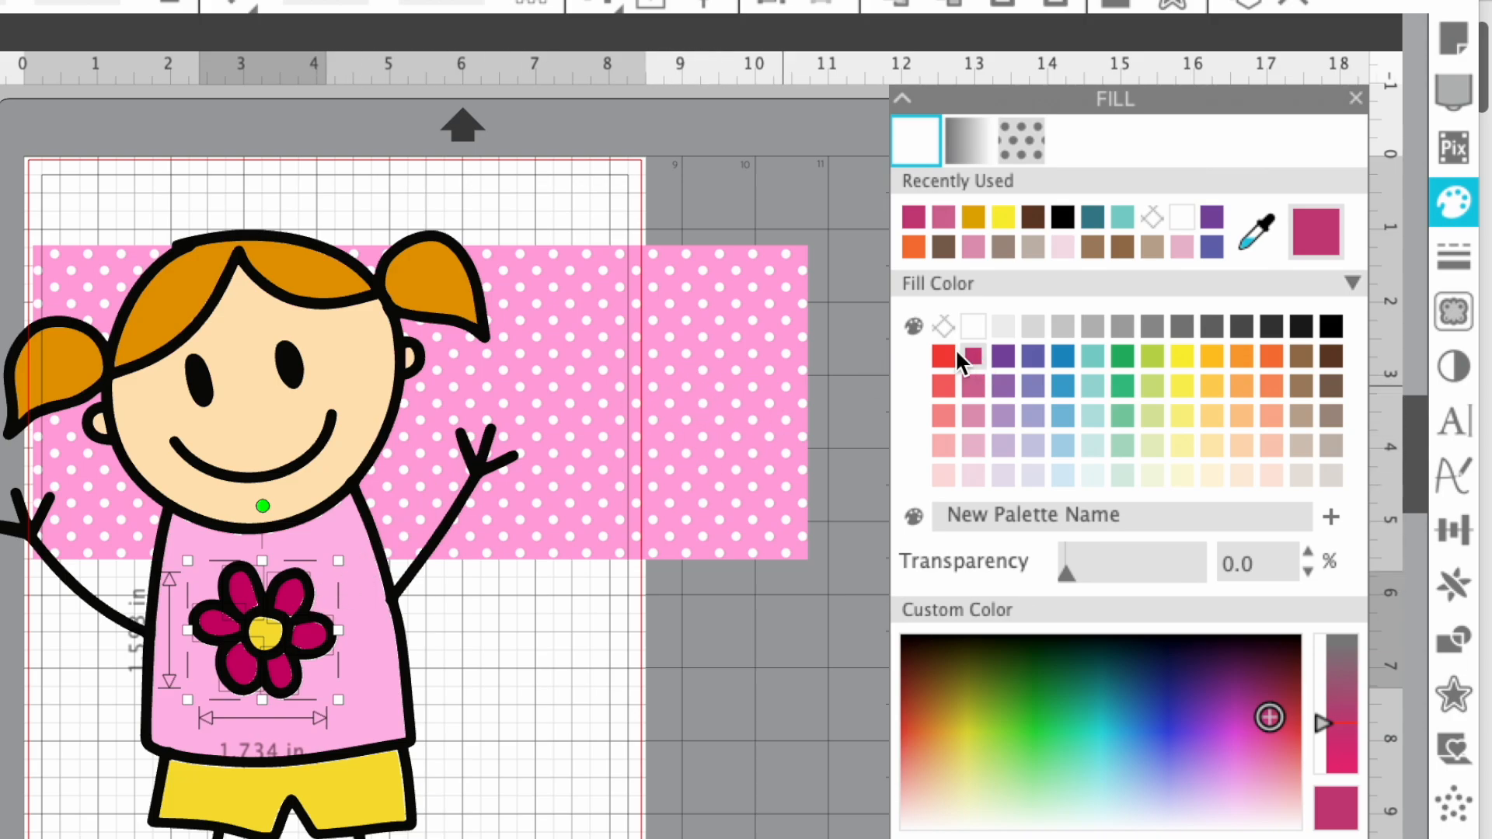
click(1259, 236)
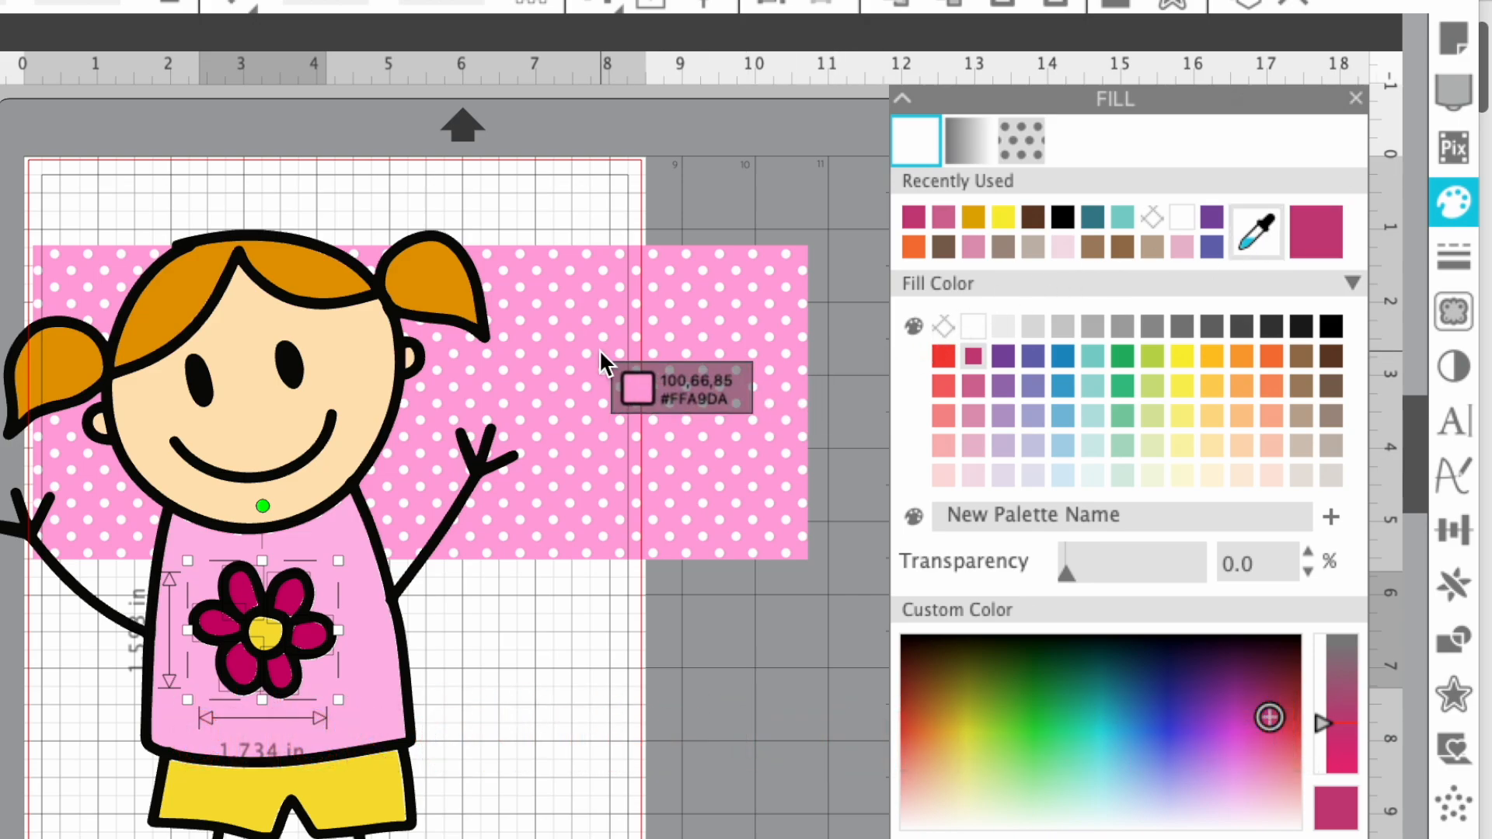
click(550, 374)
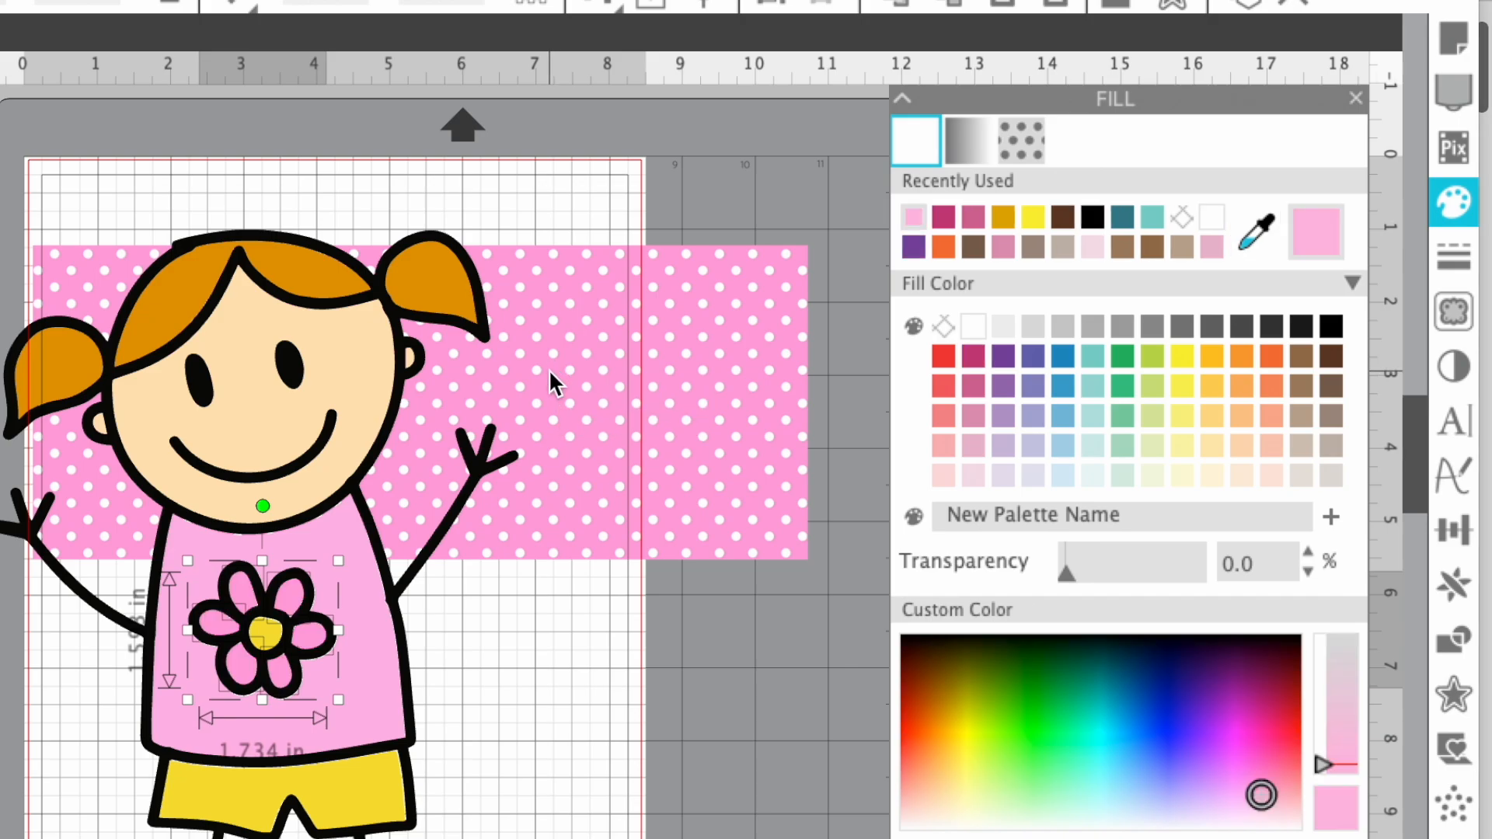
click(976, 386)
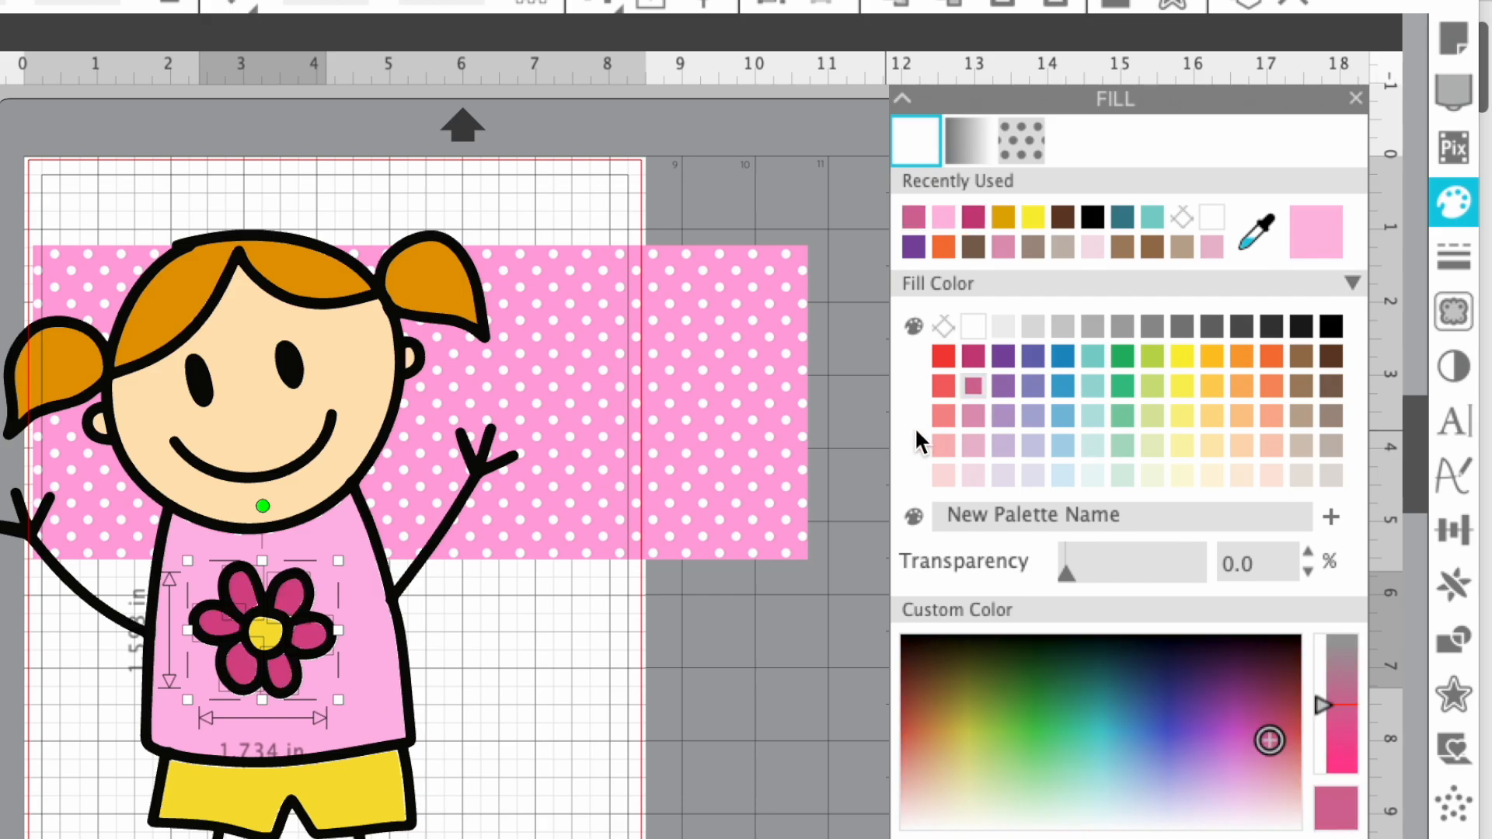
- Fill the girl's shirt with the teal from the palette
click(376, 694)
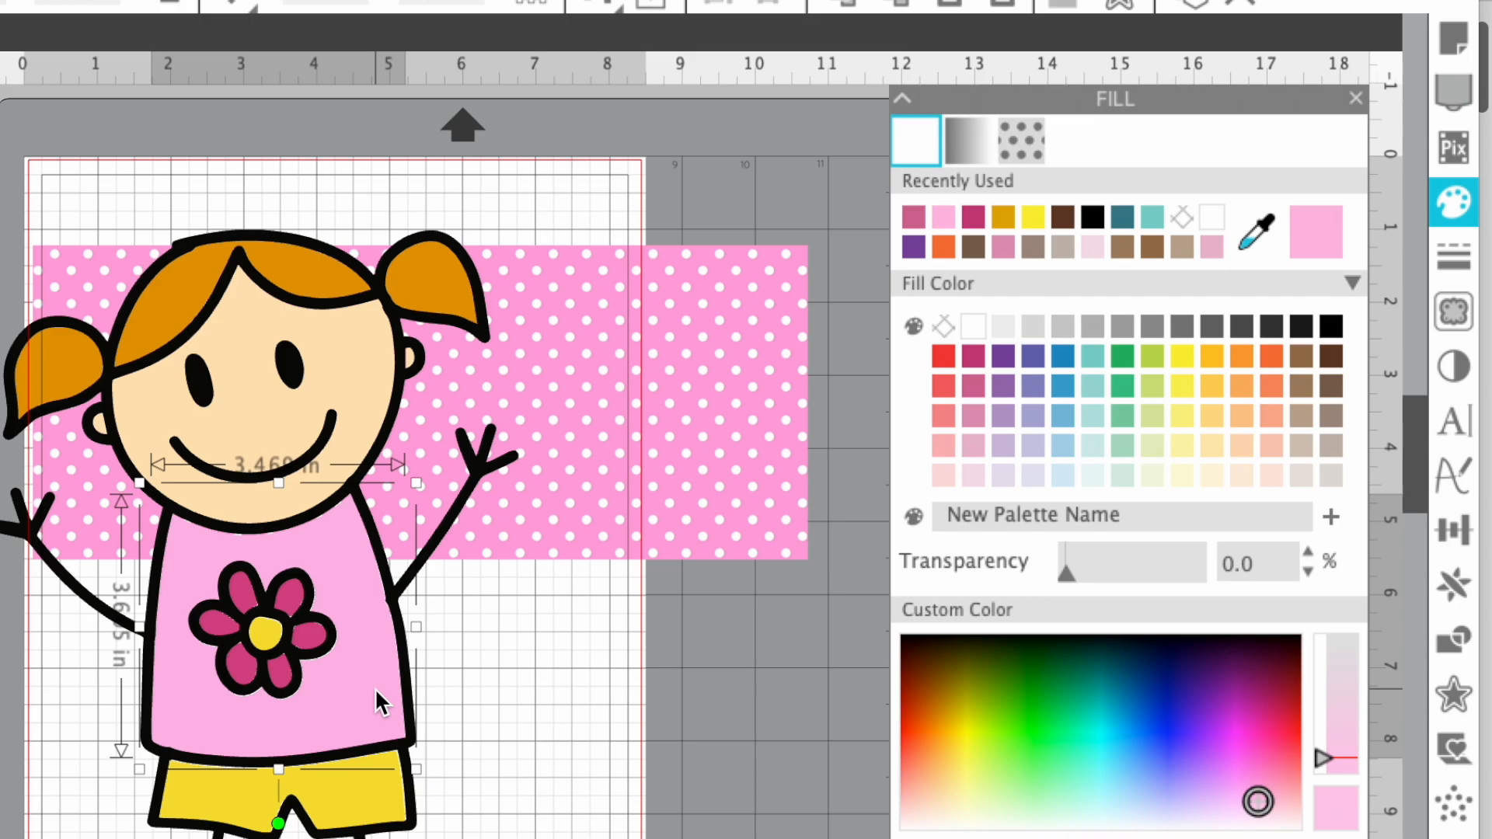
click(1093, 356)
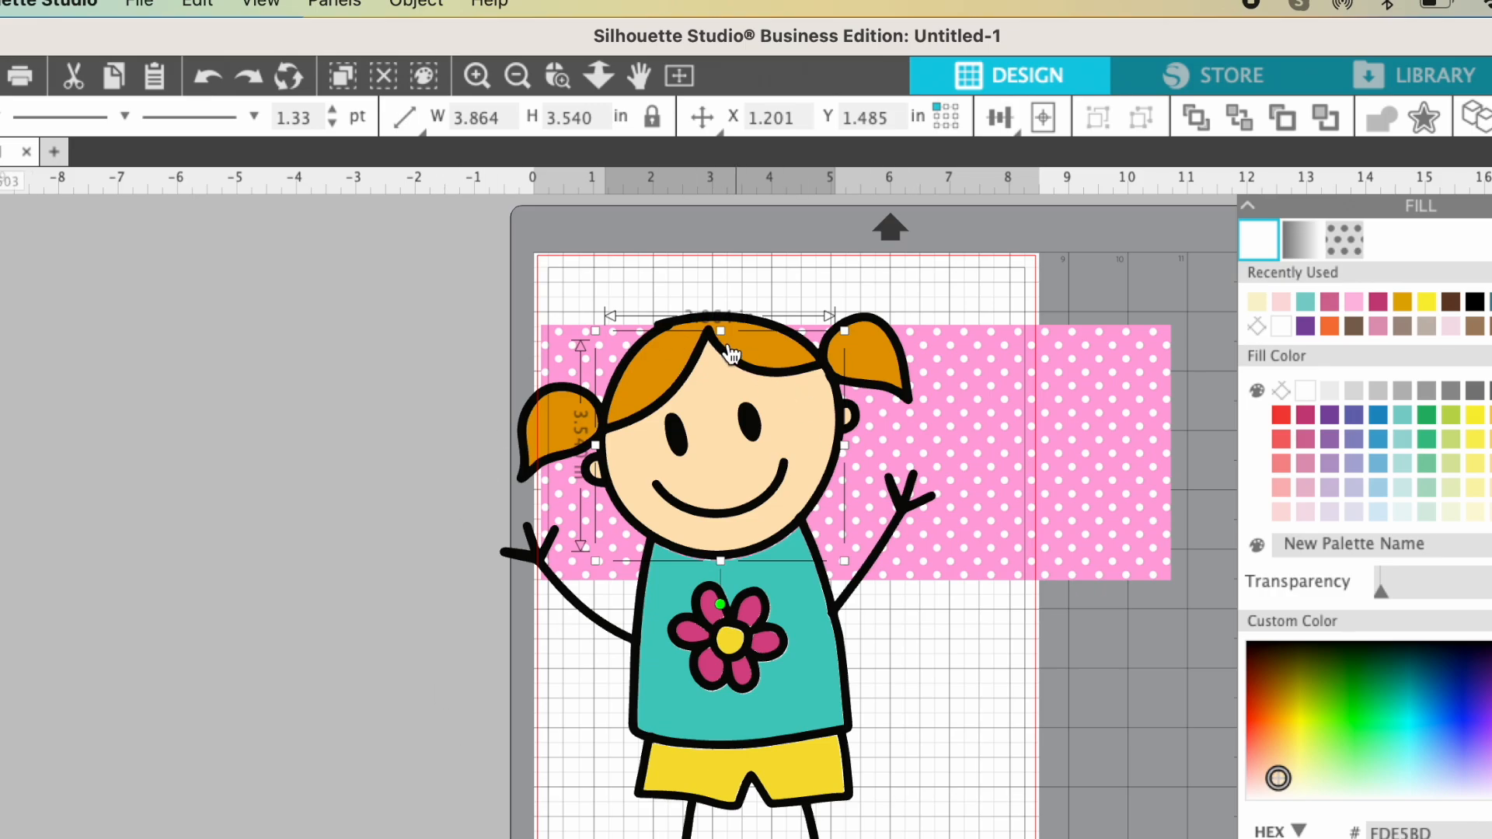
- Move the polka dot panel clear of the girl and group all of her parts into one object
drag(1071, 416, 139, 502)
drag(365, 221, 1156, 838)
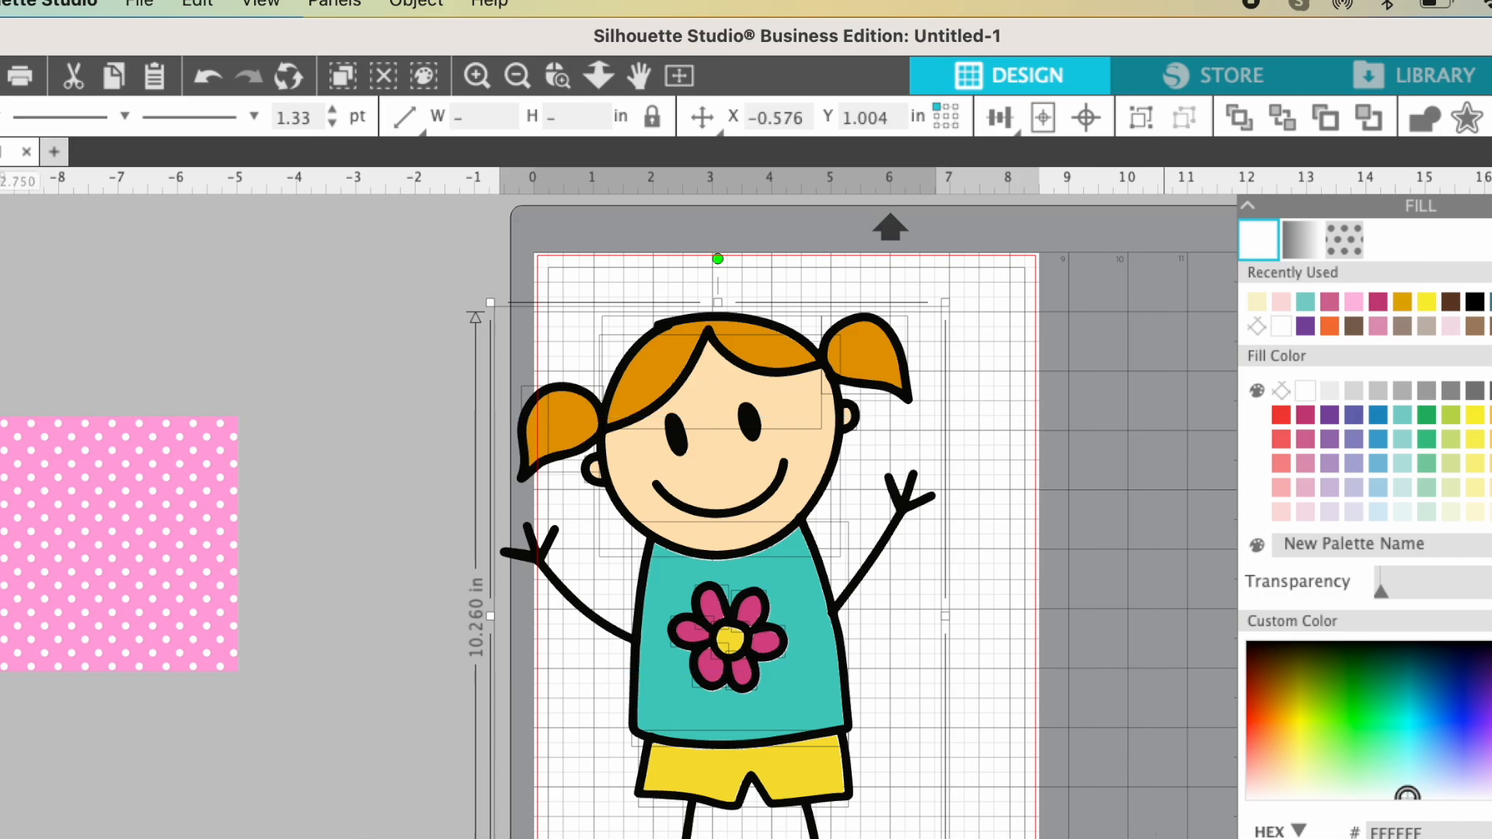
click(420, 5)
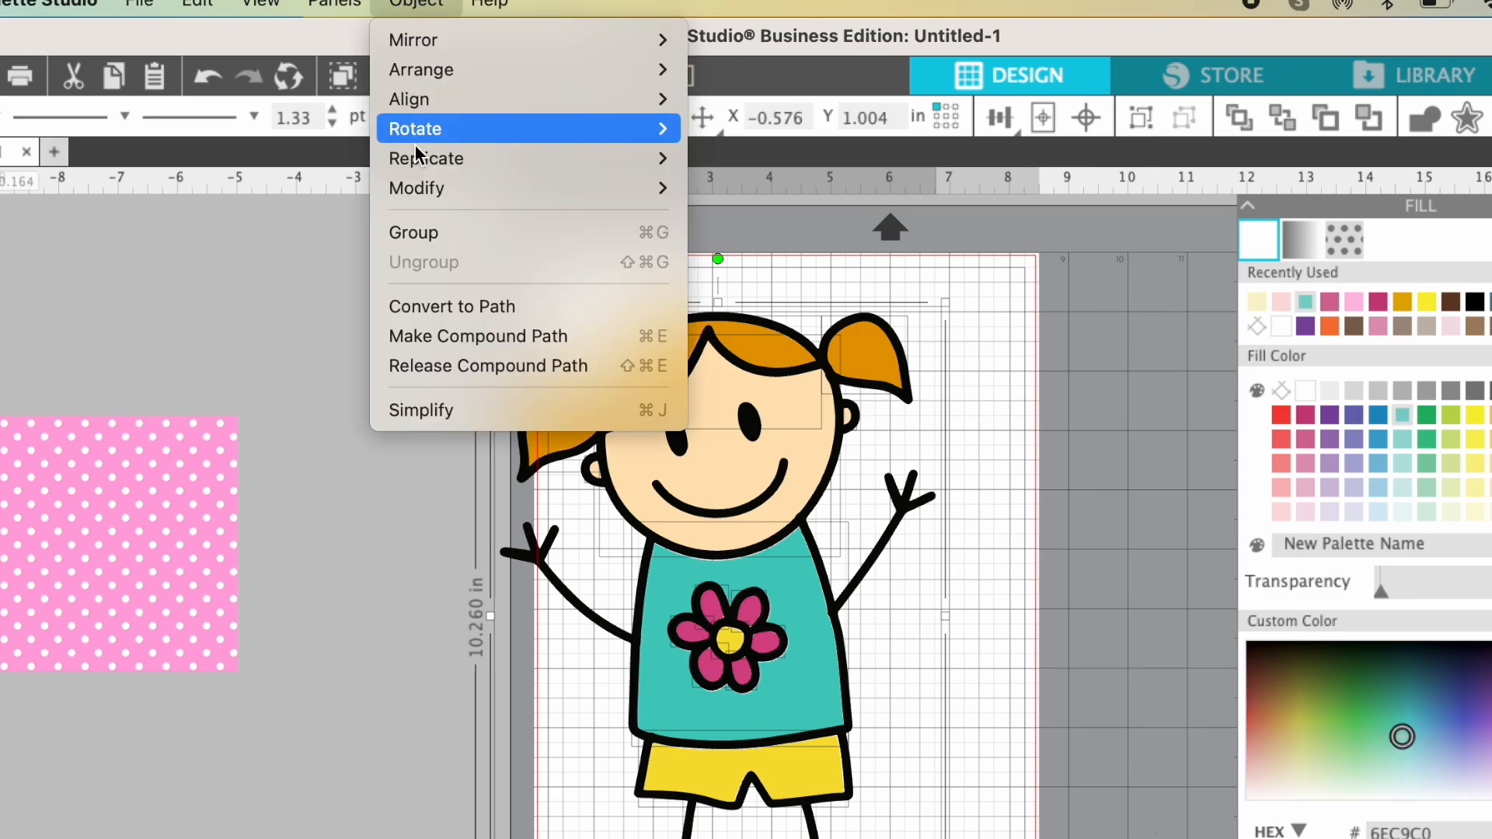
click(421, 240)
- Move the panel back behind the grouped girl and scale her down to about 3.32 in tall, placed within the panel
drag(160, 566, 937, 478)
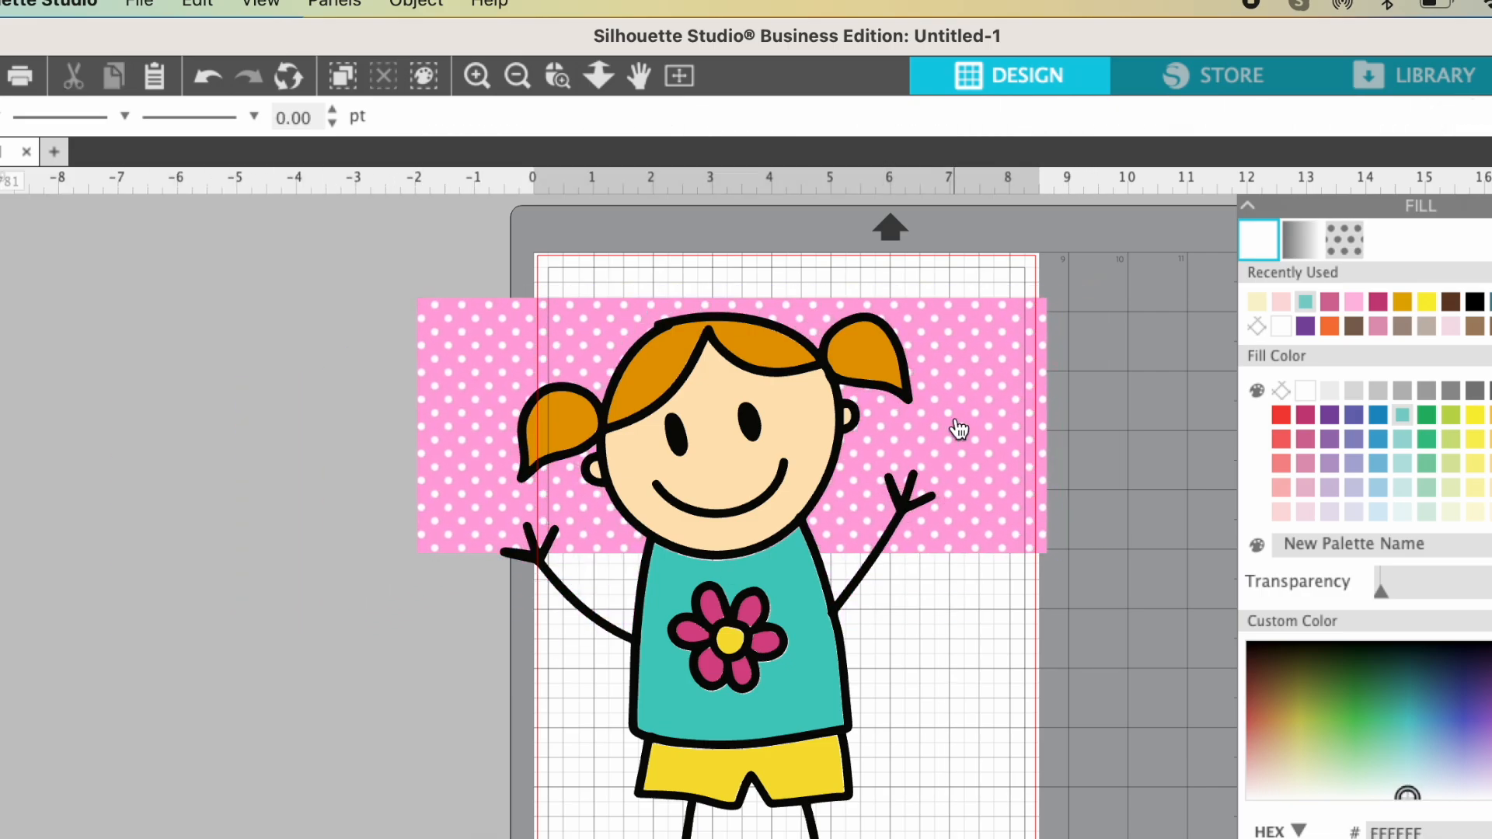
click(789, 717)
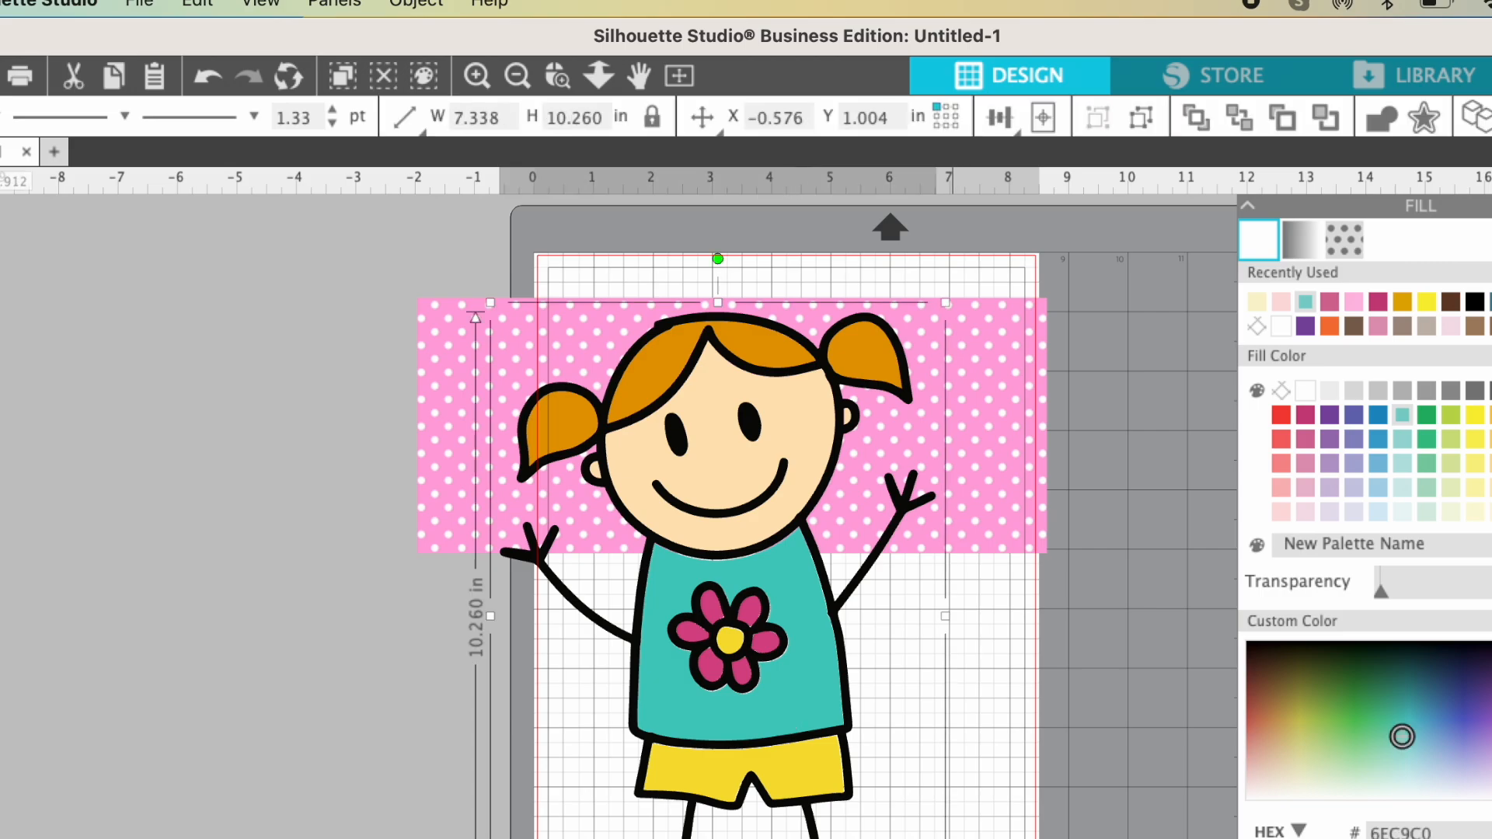
drag(947, 838, 676, 505)
drag(599, 454, 747, 457)
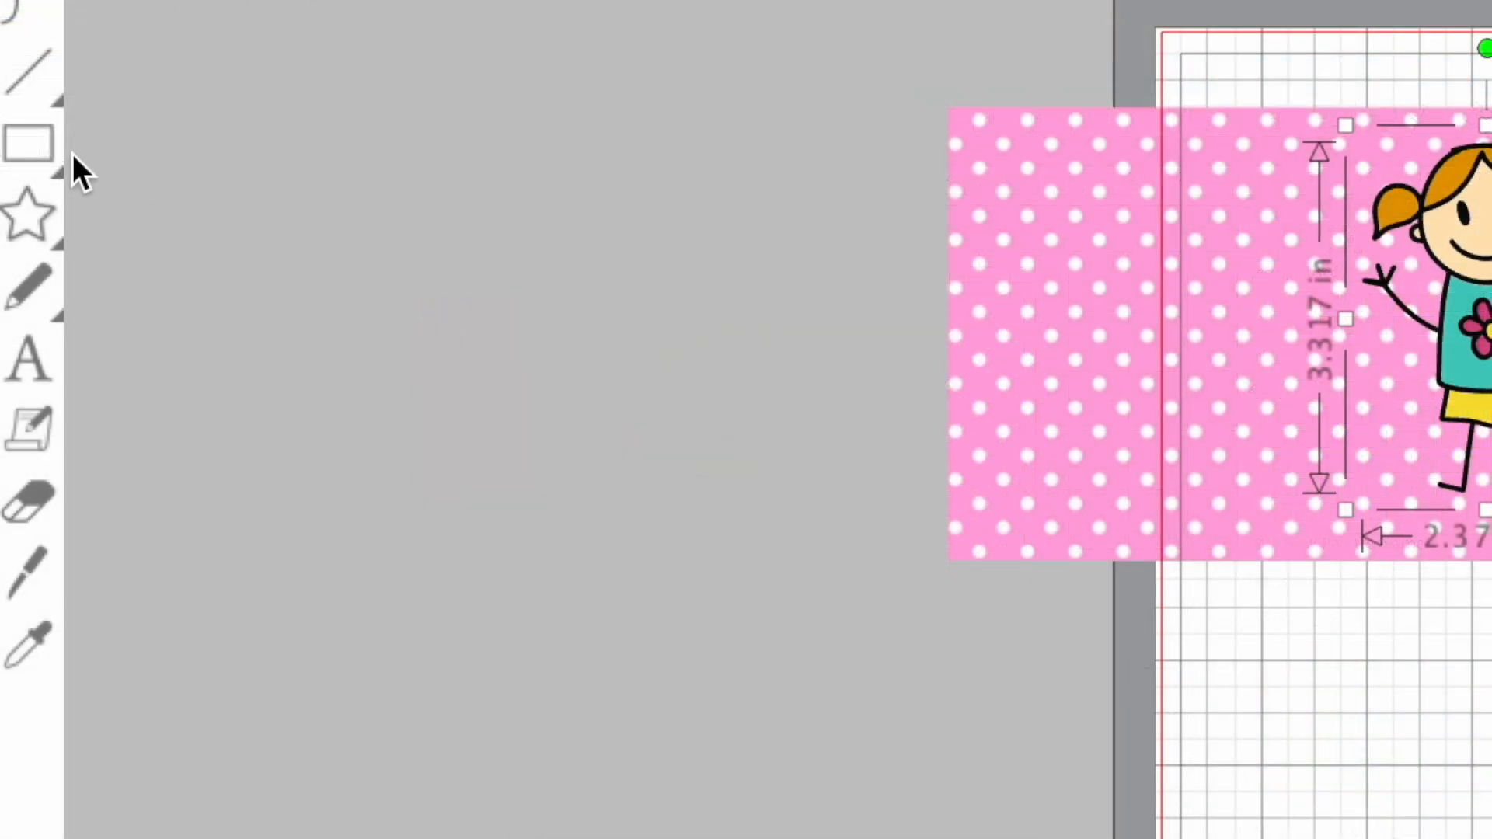
- Add a text object with the child's first name in capitals below the panel
click(28, 361)
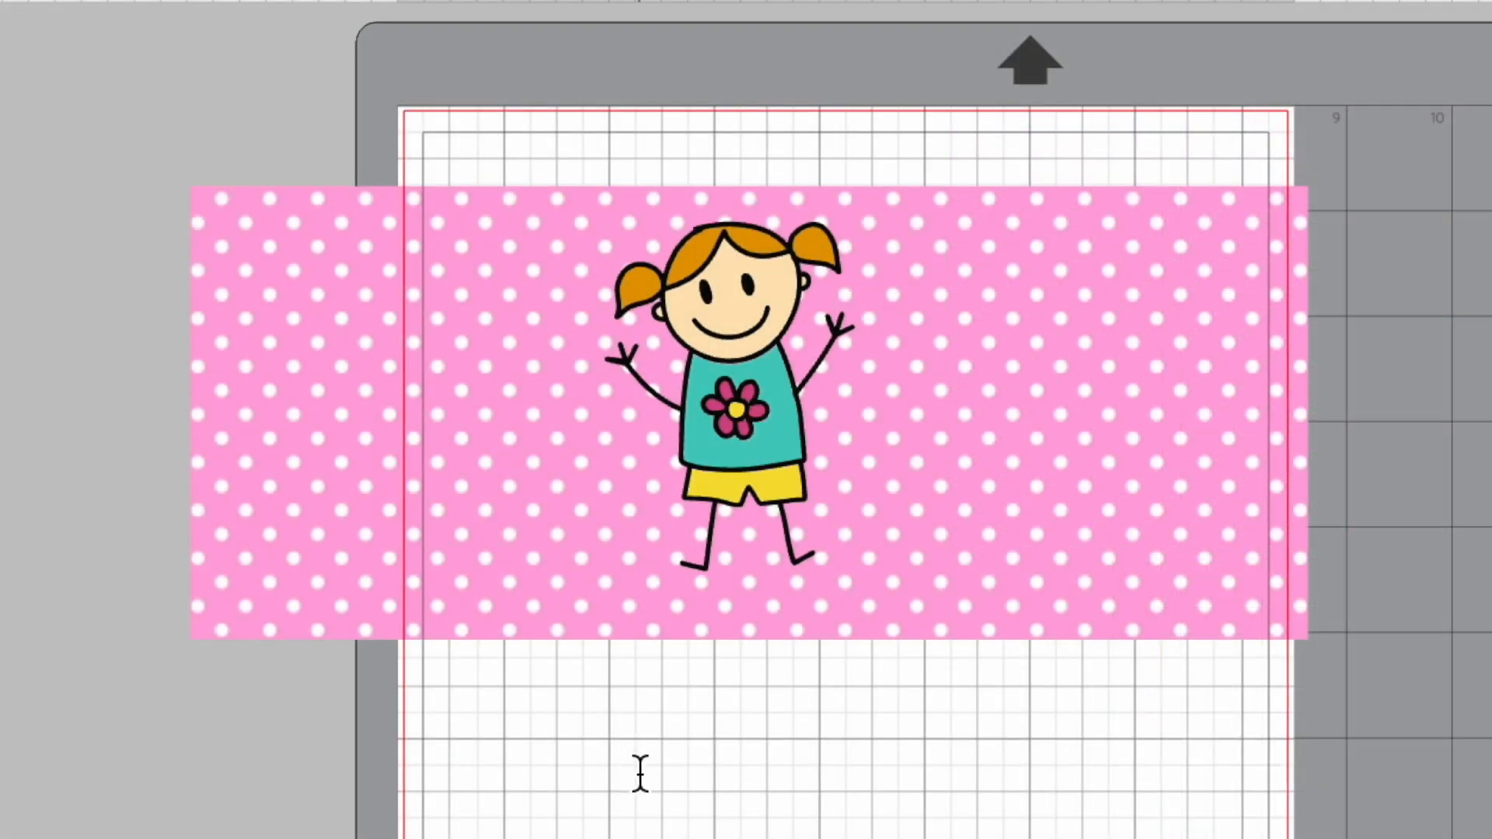
click(640, 774)
text(MARILYN)
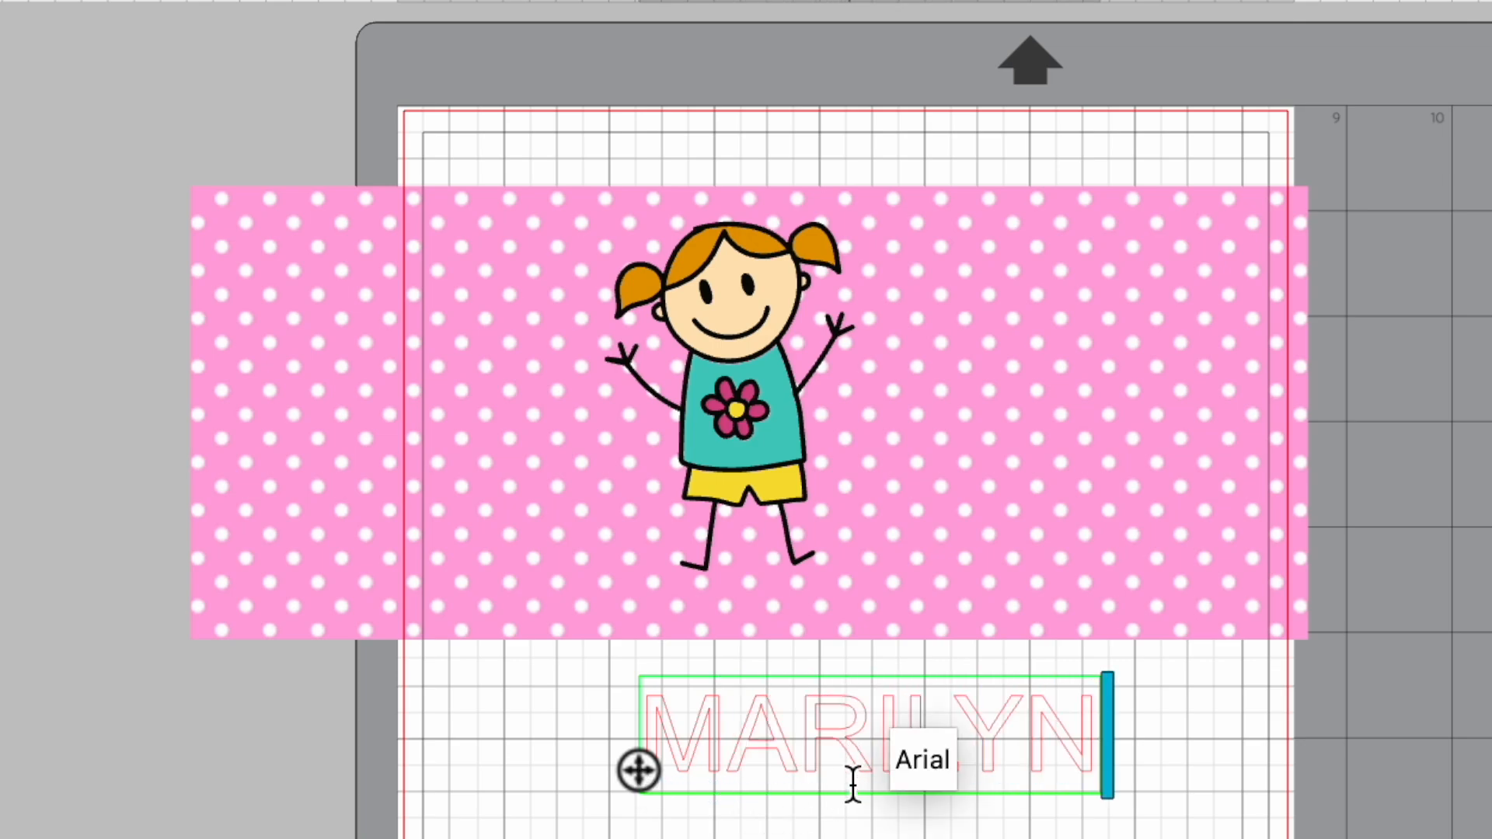
click(888, 837)
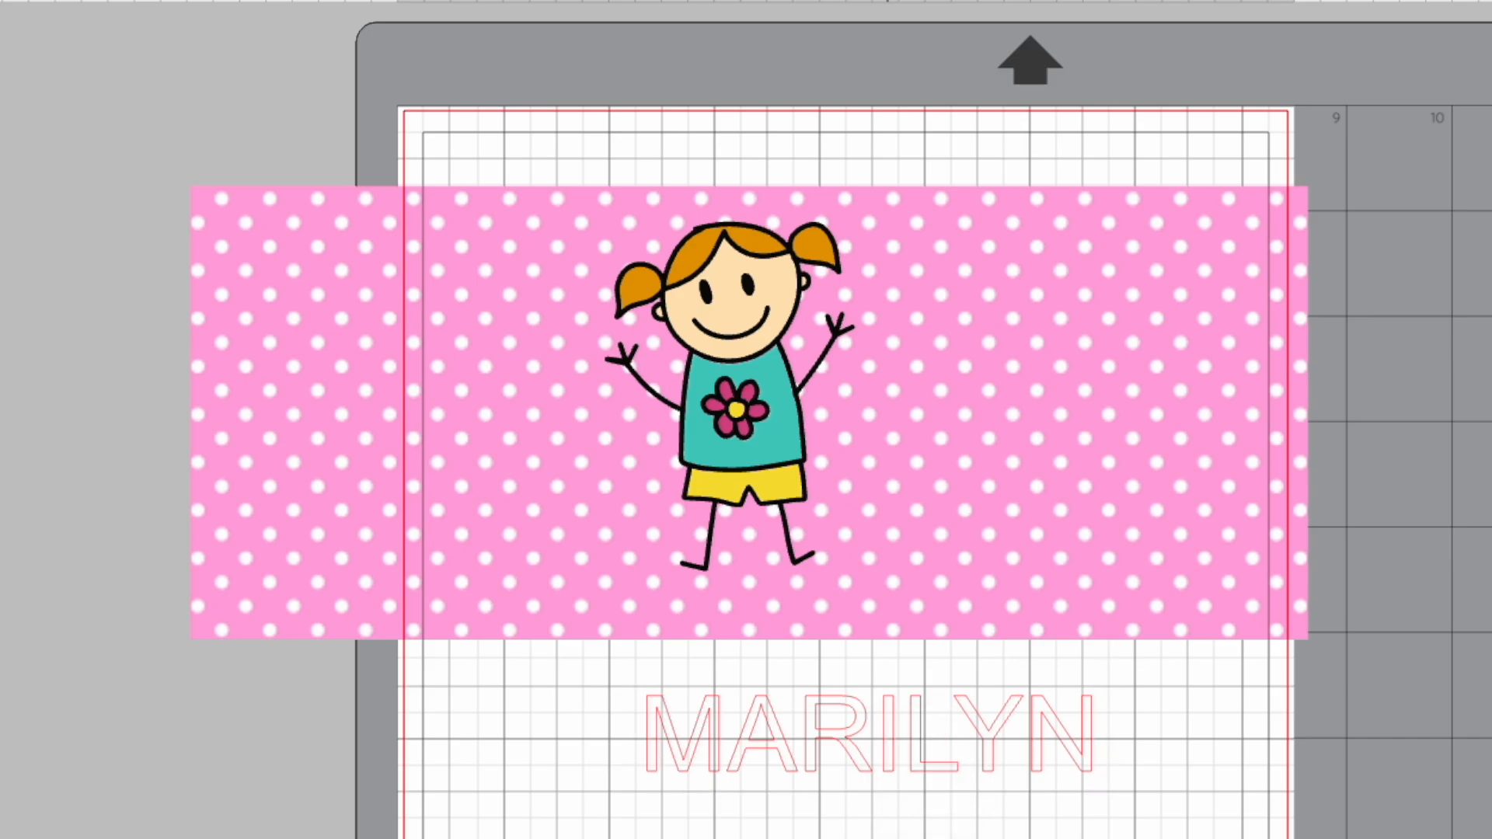
- Change the name text's font to Winter Christmas
click(925, 768)
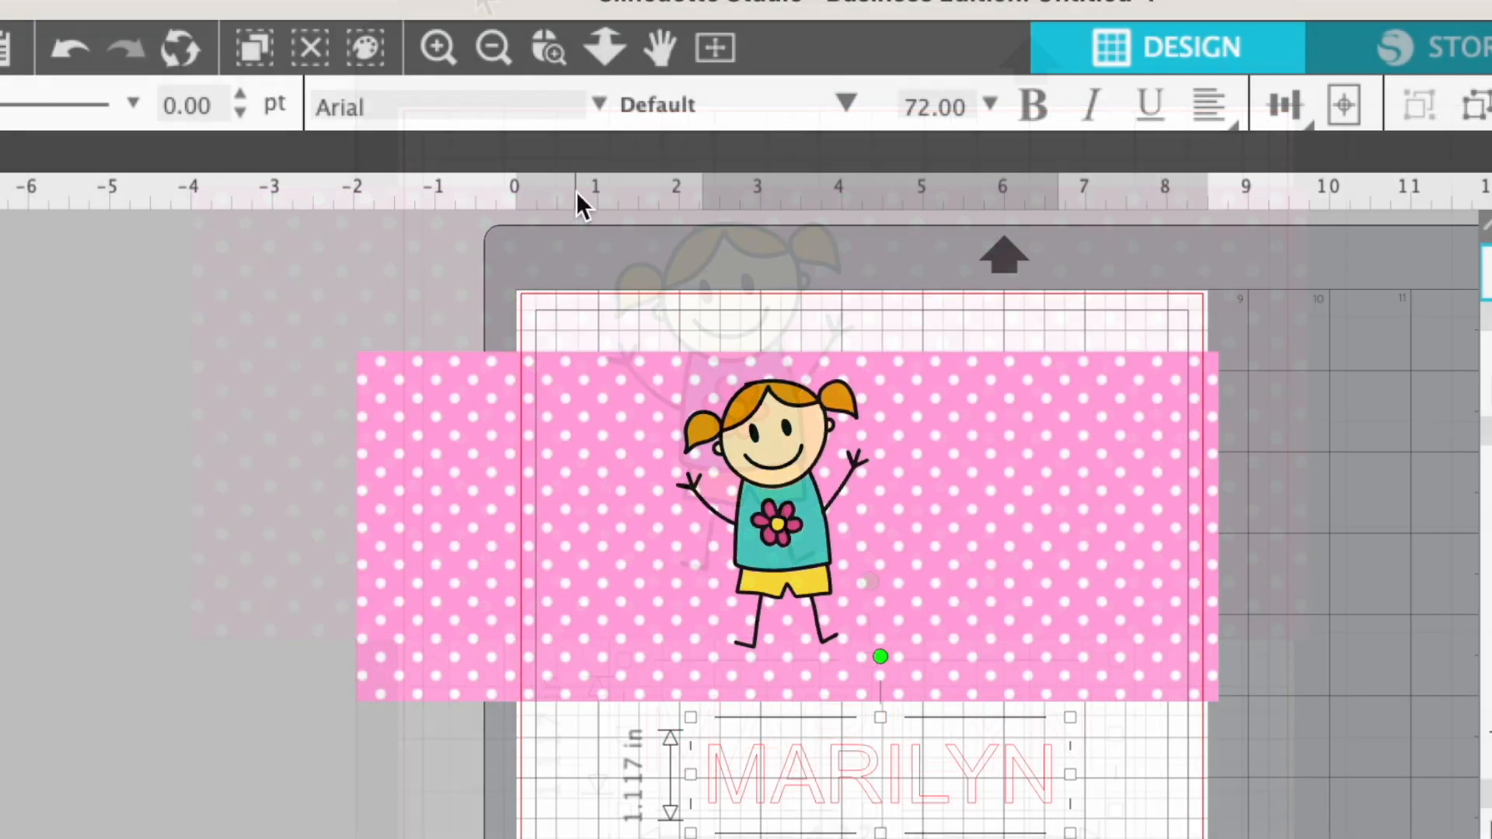
click(600, 100)
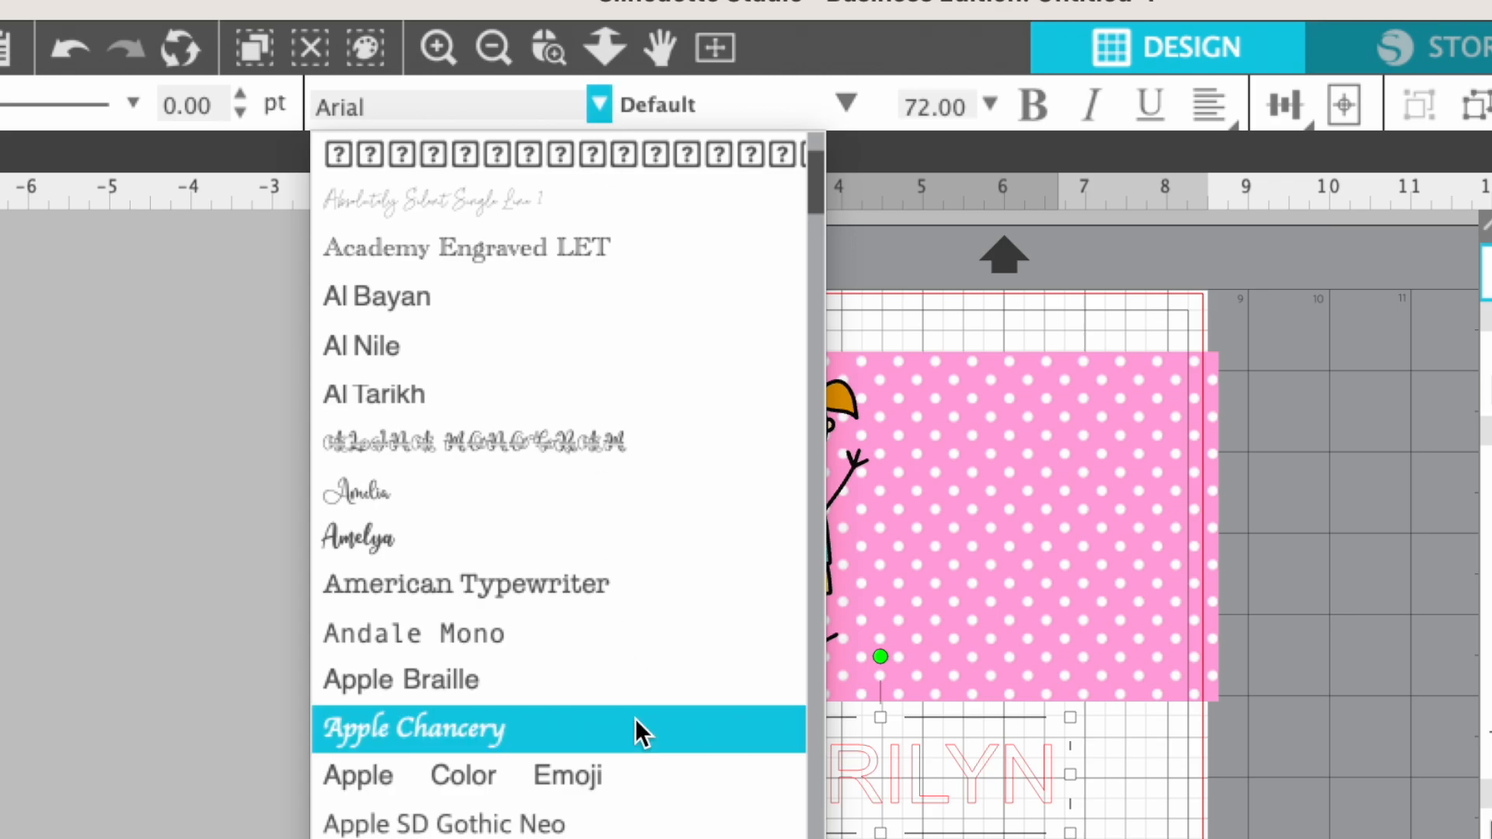
scroll(636, 722, down, 10)
scroll(636, 723, down, 15)
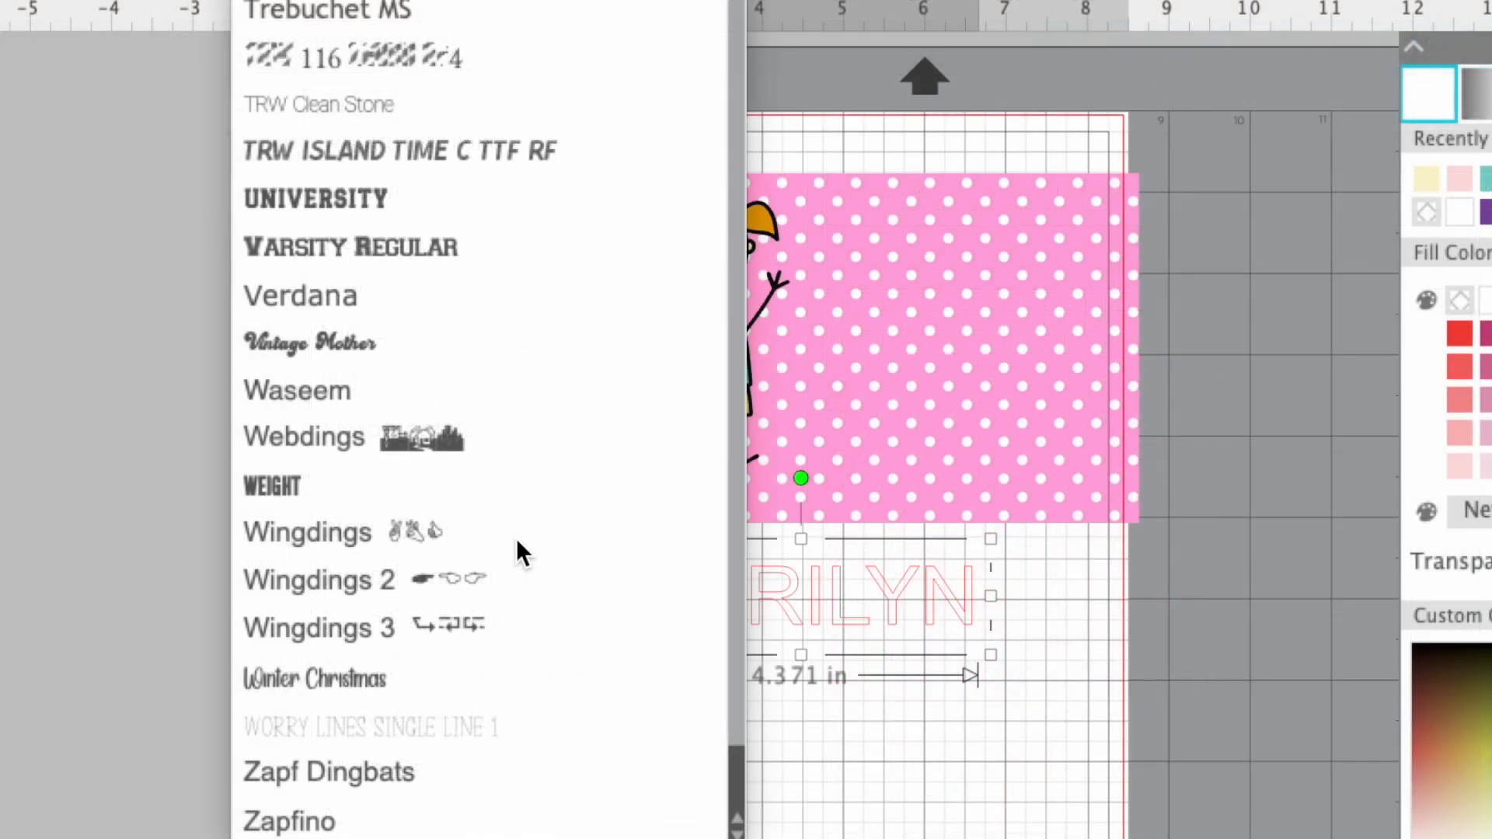
click(316, 678)
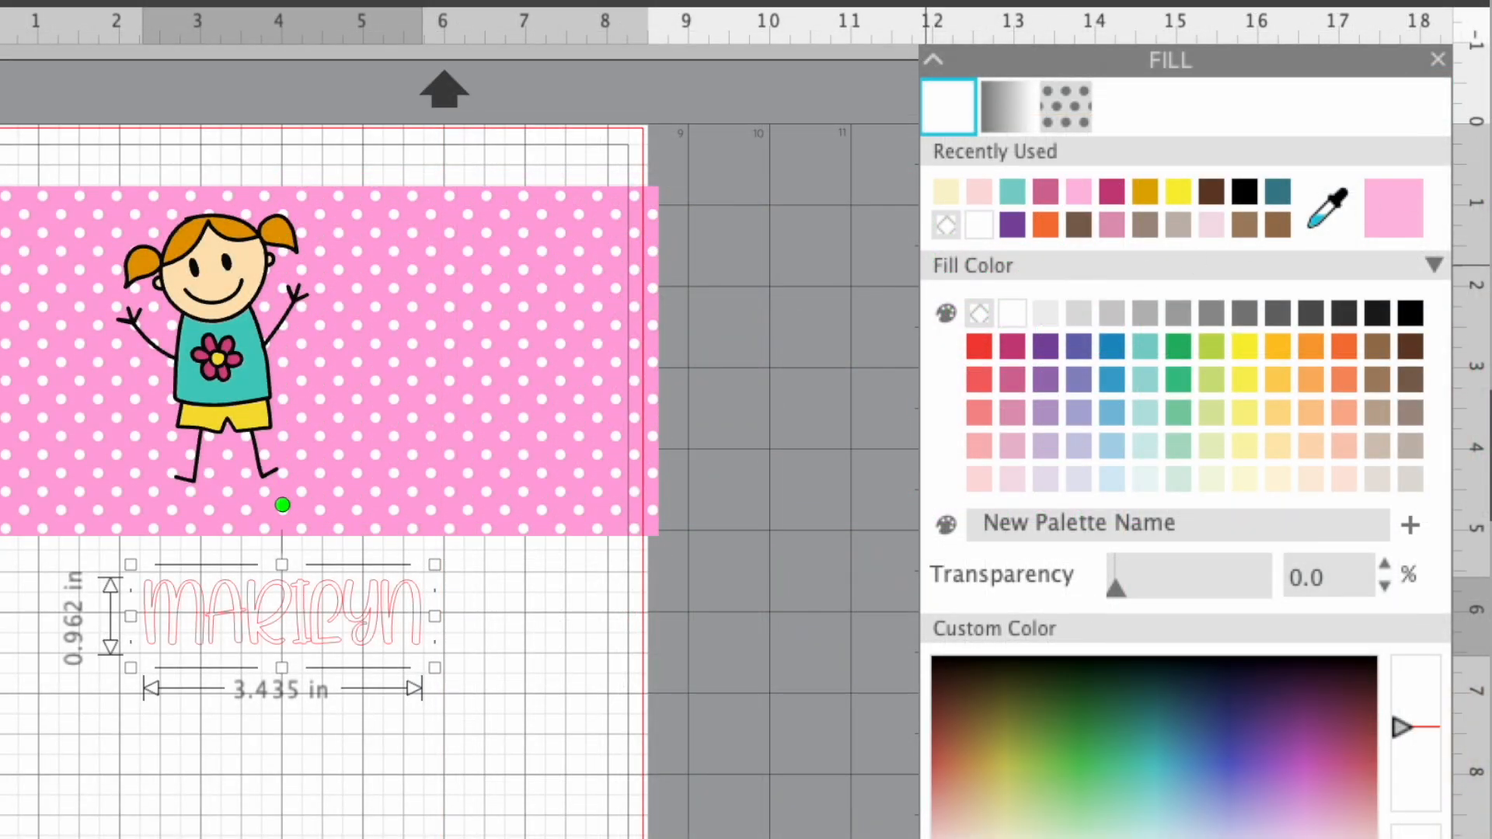
- Fill the name text with black and open its line colour settings to replace the red outline
click(1411, 313)
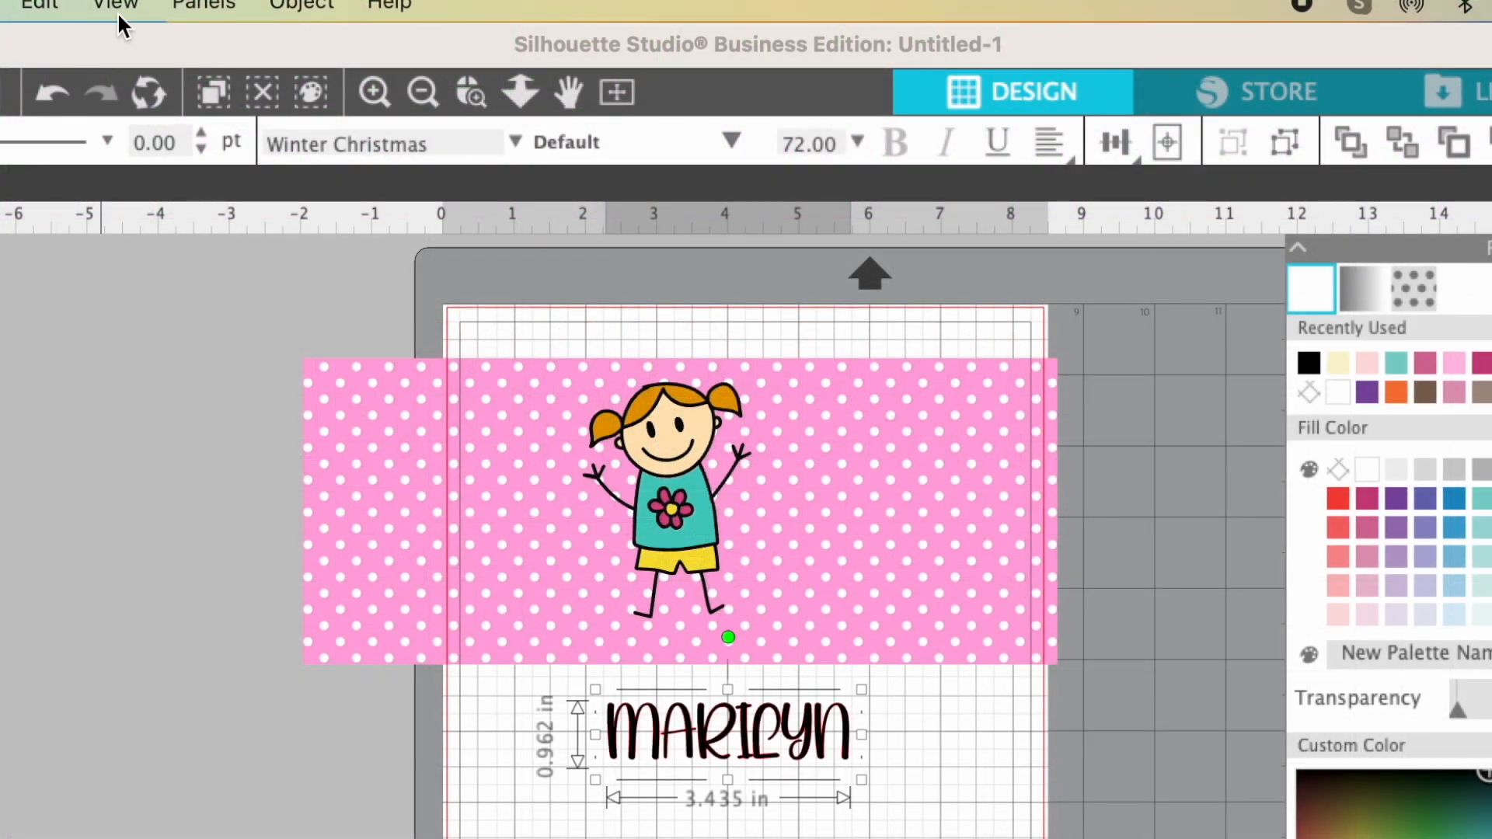
click(207, 6)
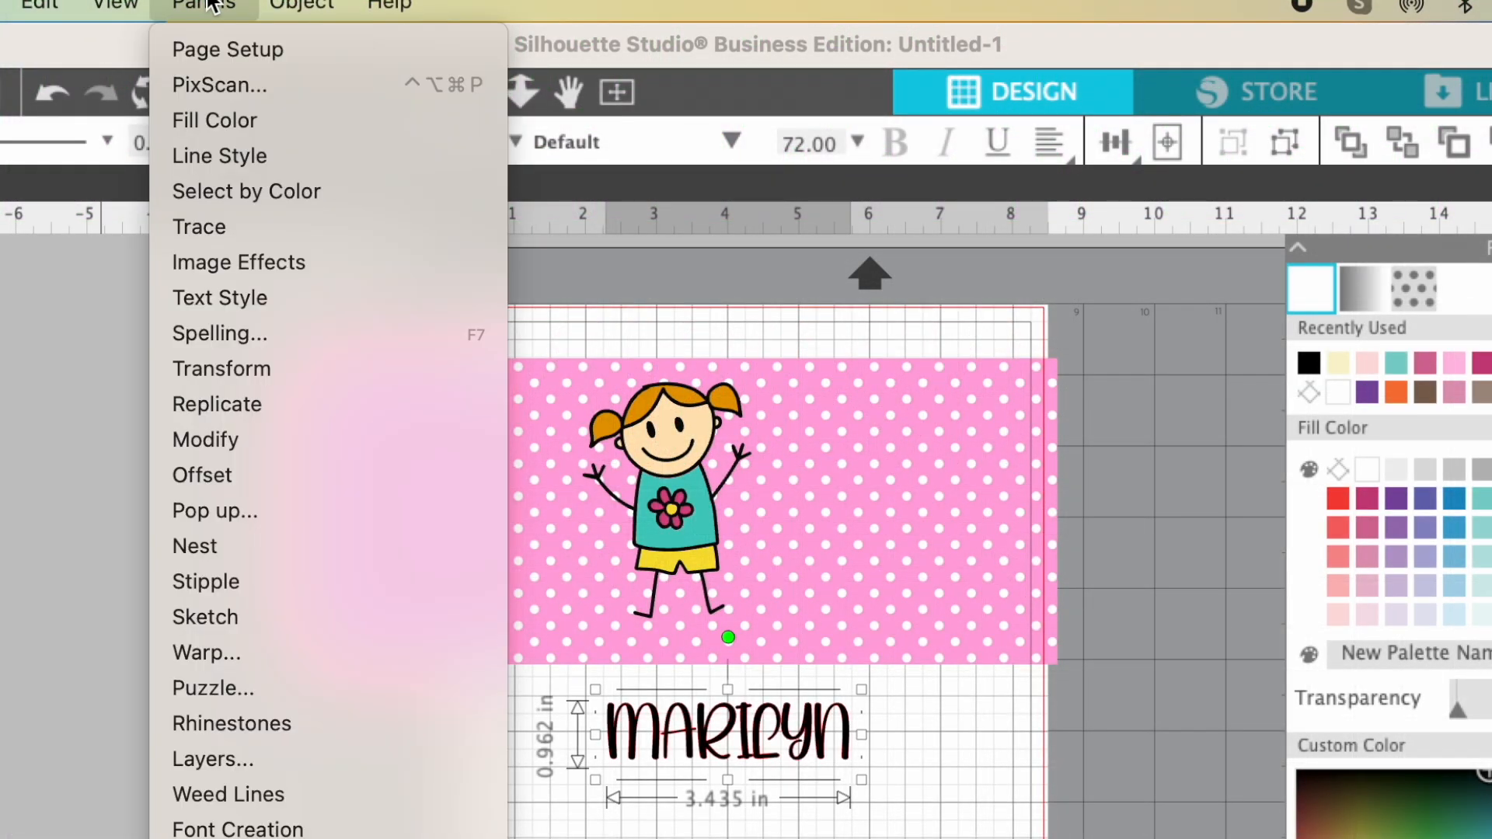
click(216, 157)
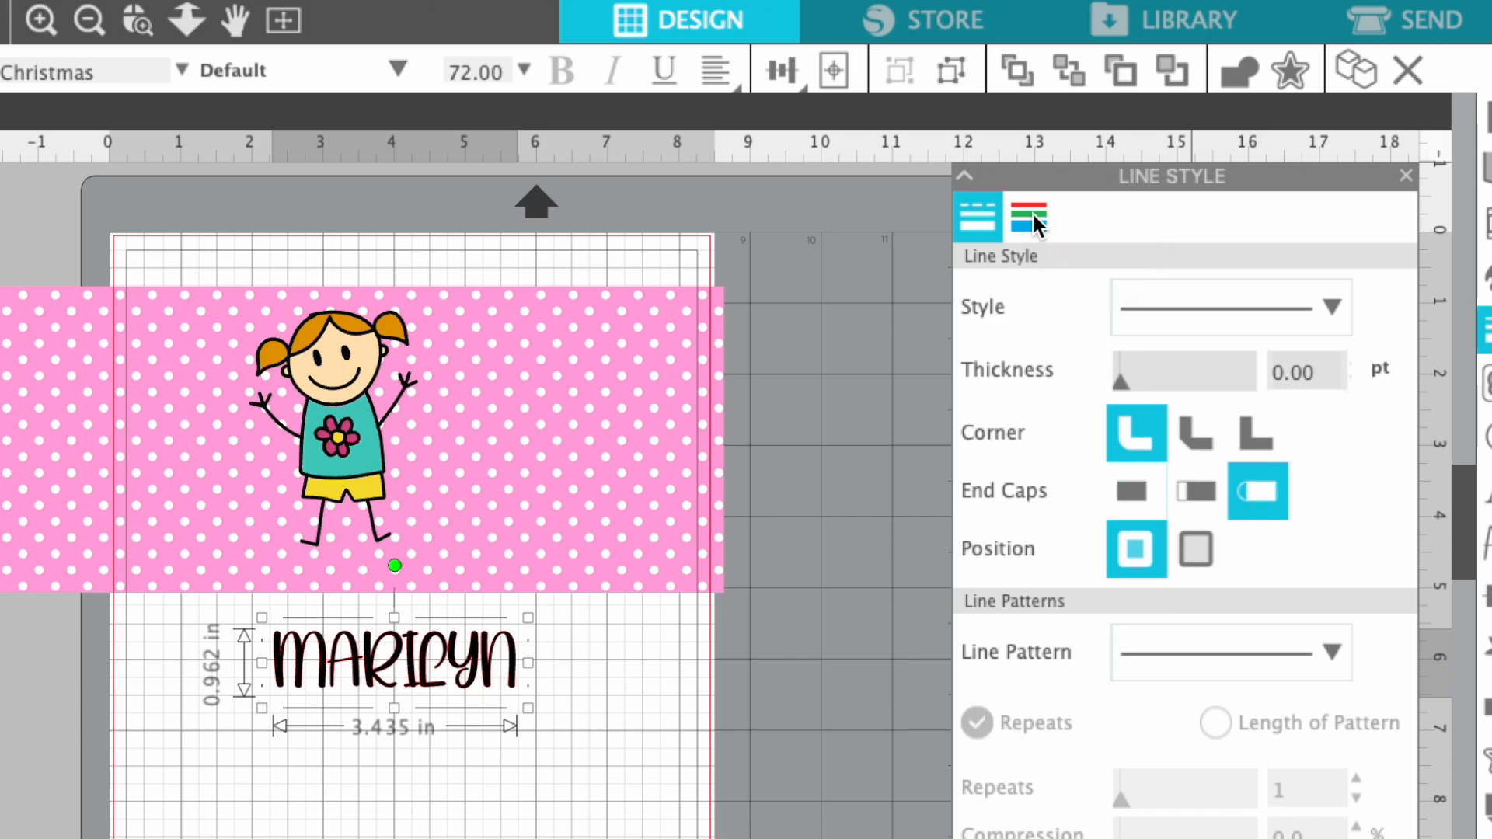
click(1026, 215)
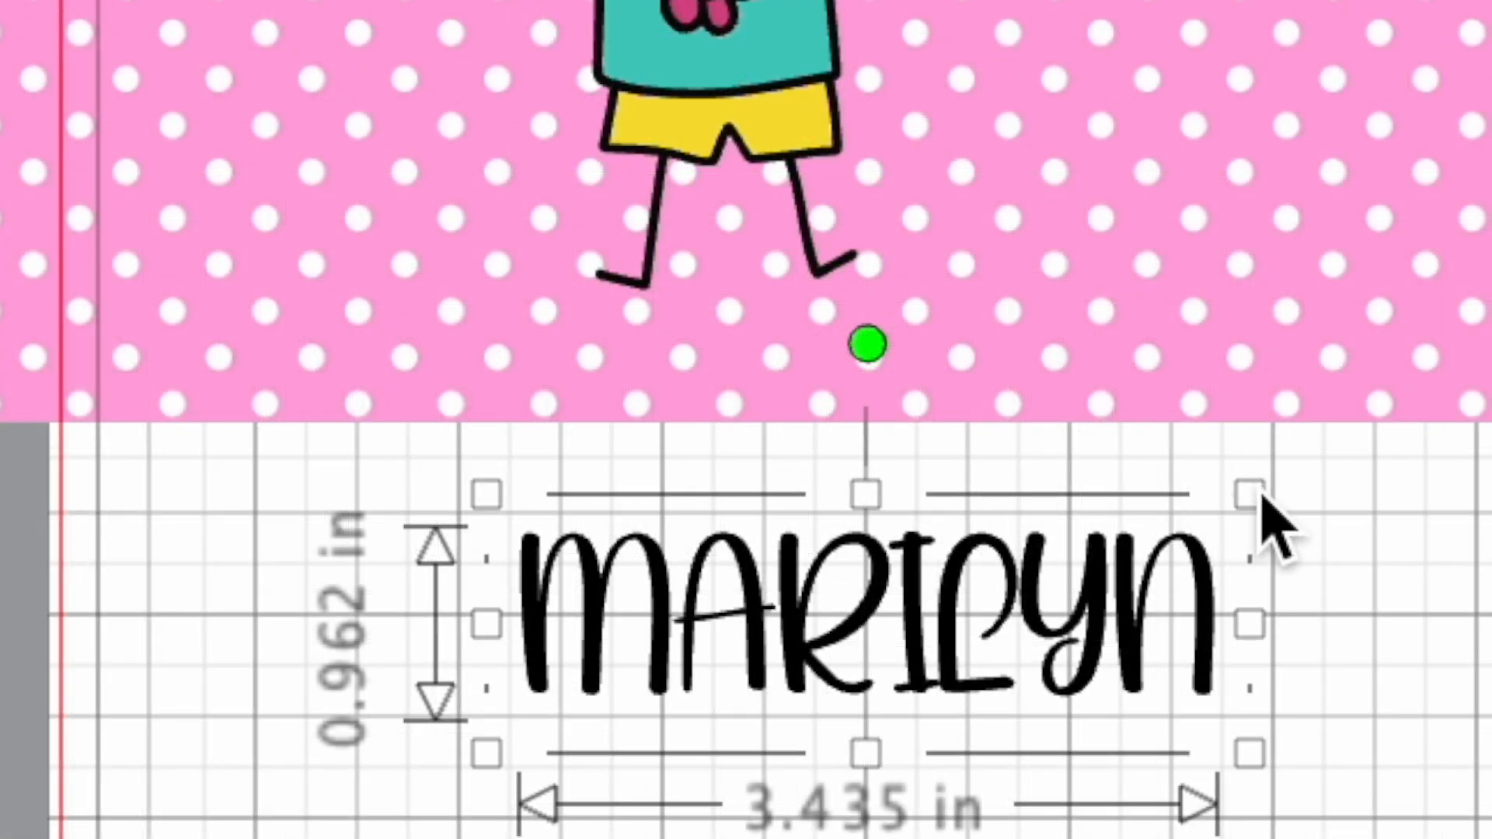
- Scale the name text down to about 2.22 by 0.62 in and place it on the panel at the girl's feet
drag(1258, 499, 1050, 666)
drag(886, 684, 906, 384)
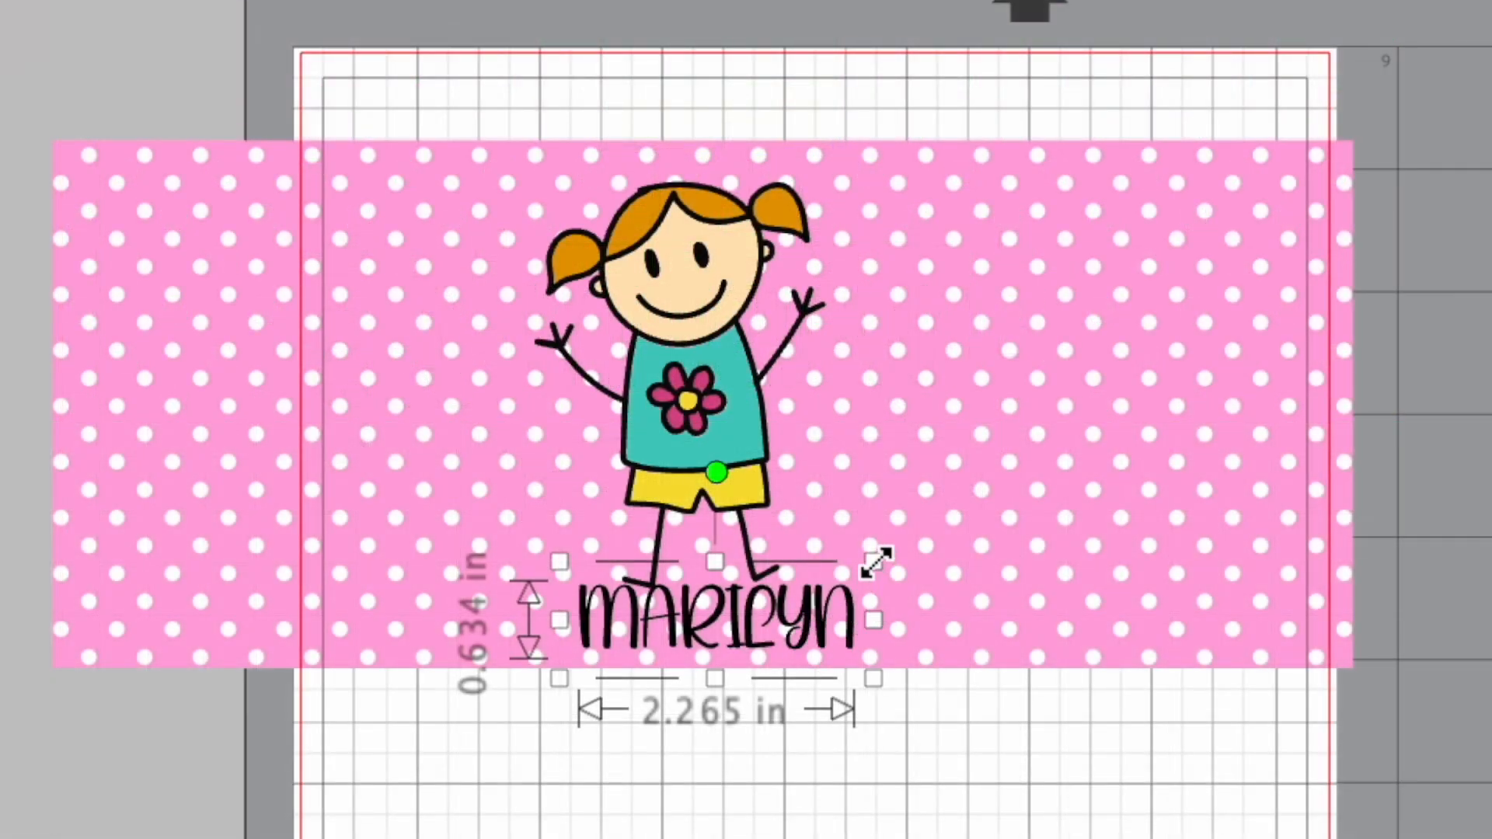
drag(872, 560, 867, 565)
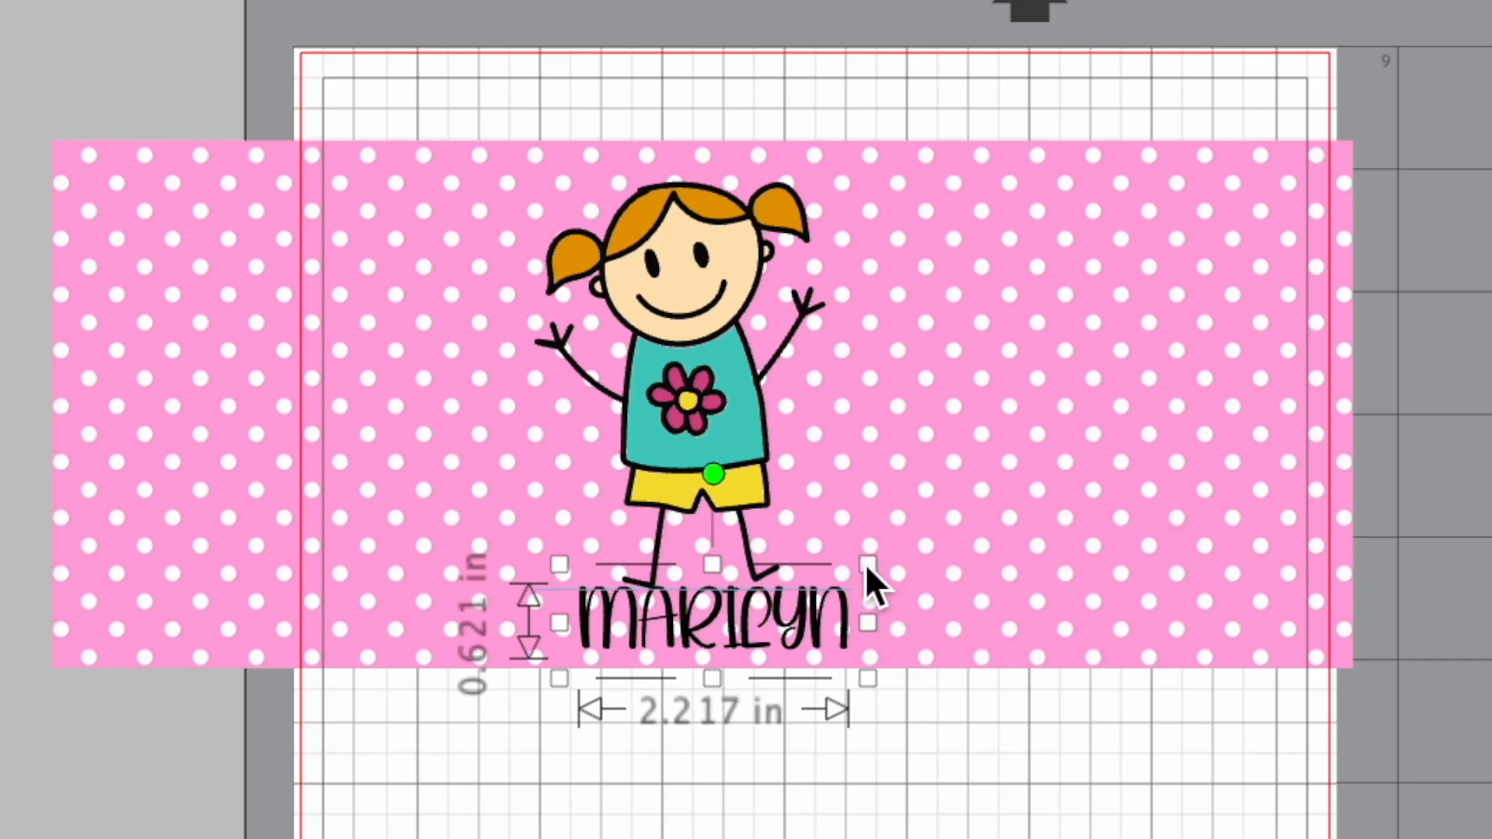
- Scale the girl down to about 3.05 in tall and position her directly above the name
click(727, 392)
drag(846, 158, 817, 187)
drag(676, 411, 705, 396)
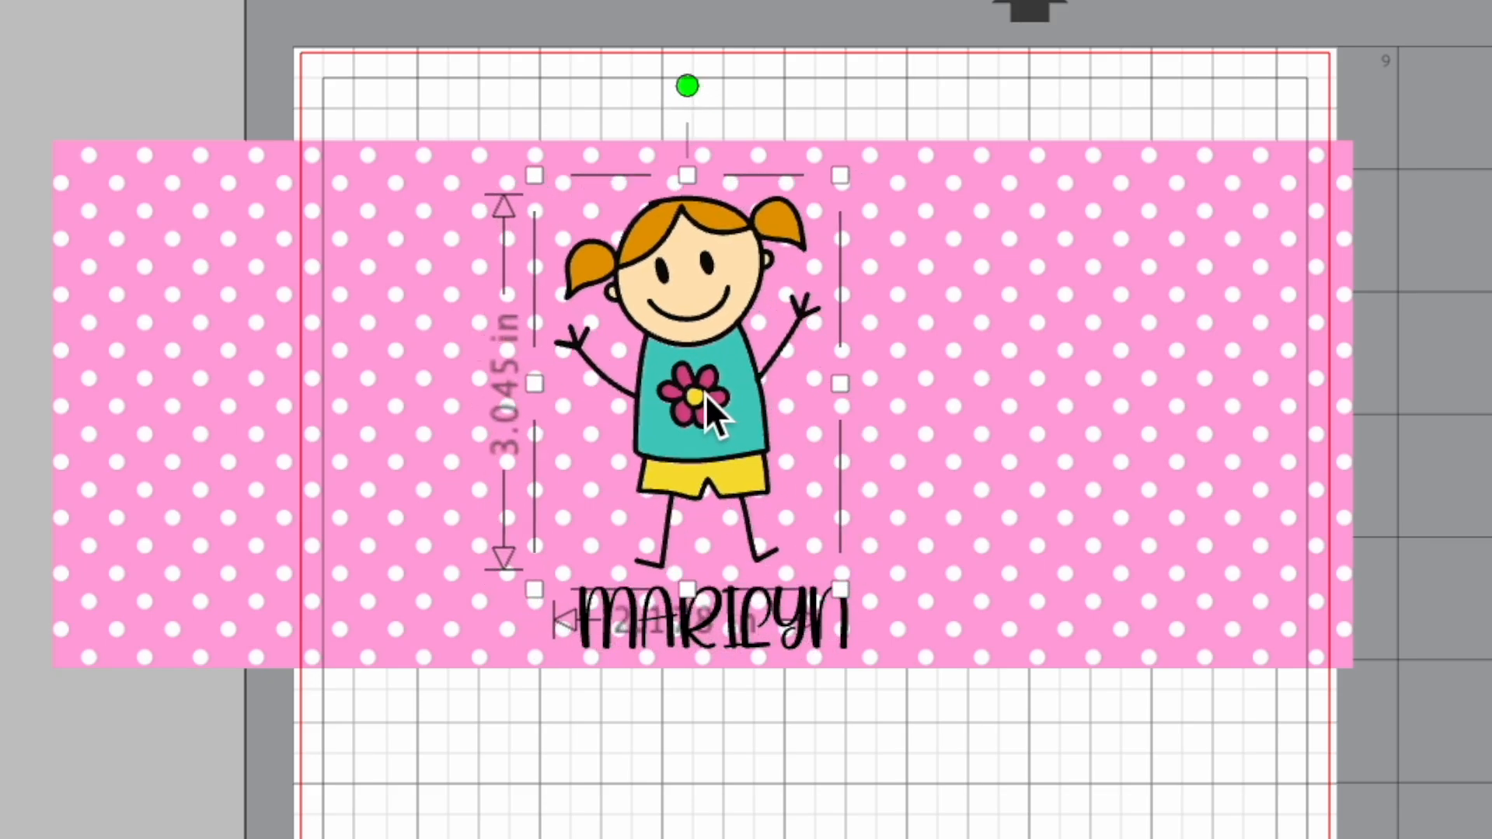
key(Escape)
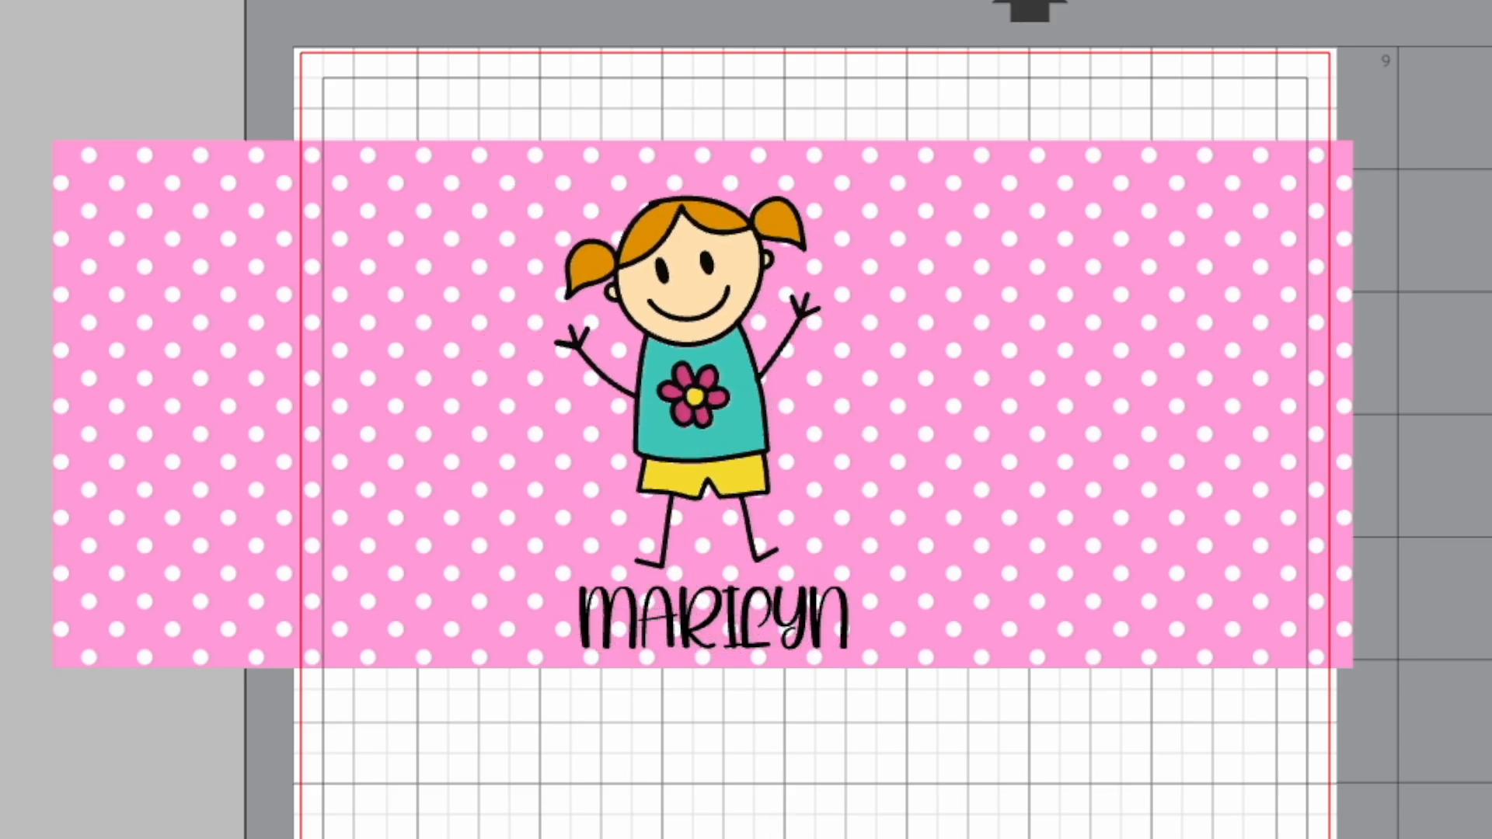
- Nudge the name text slightly up, closer to the girl's feet
click(735, 625)
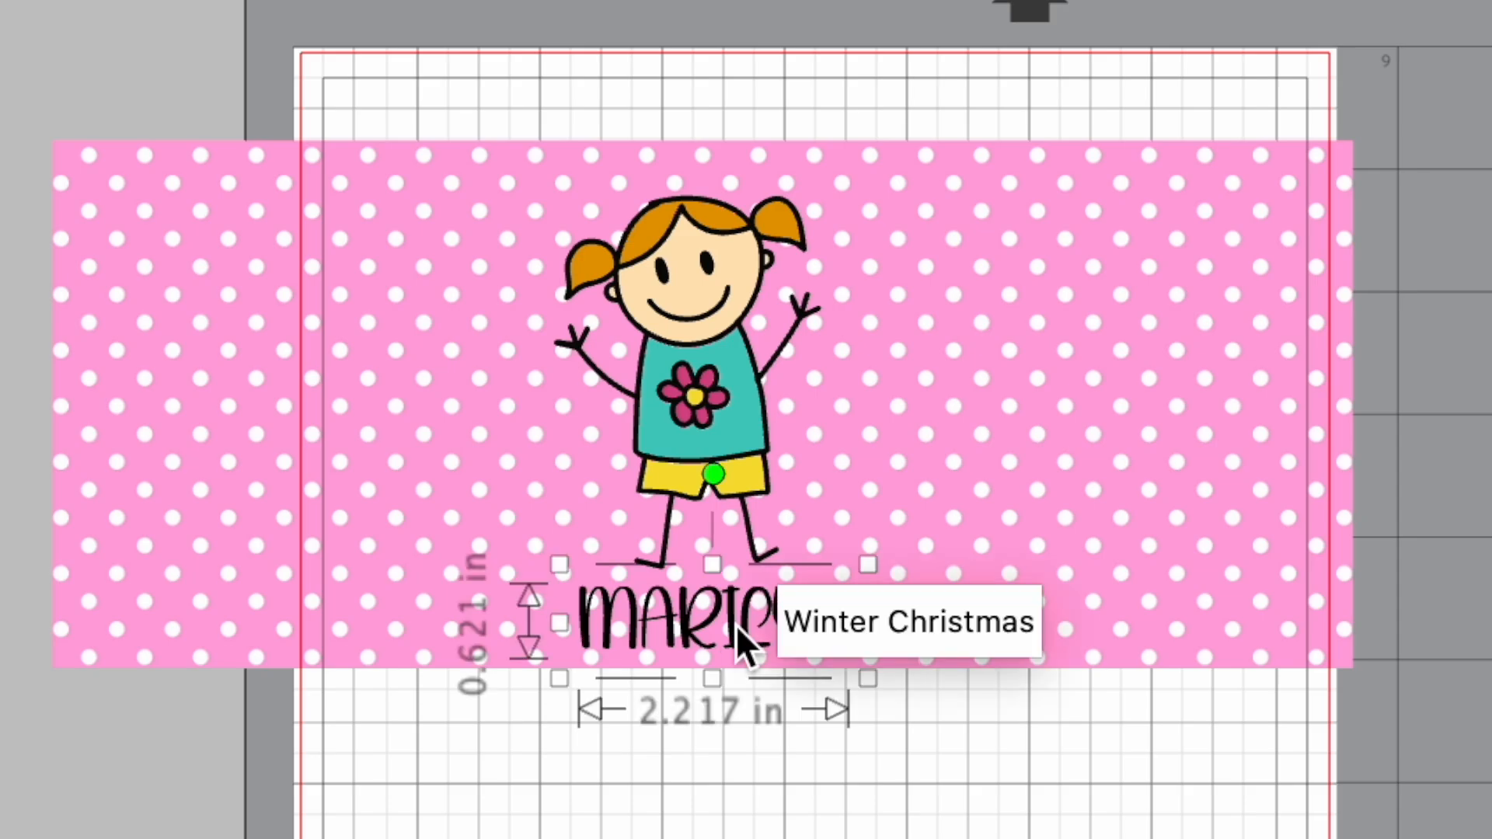
key(Up)
key(Up)
key(Up)
key(Up)
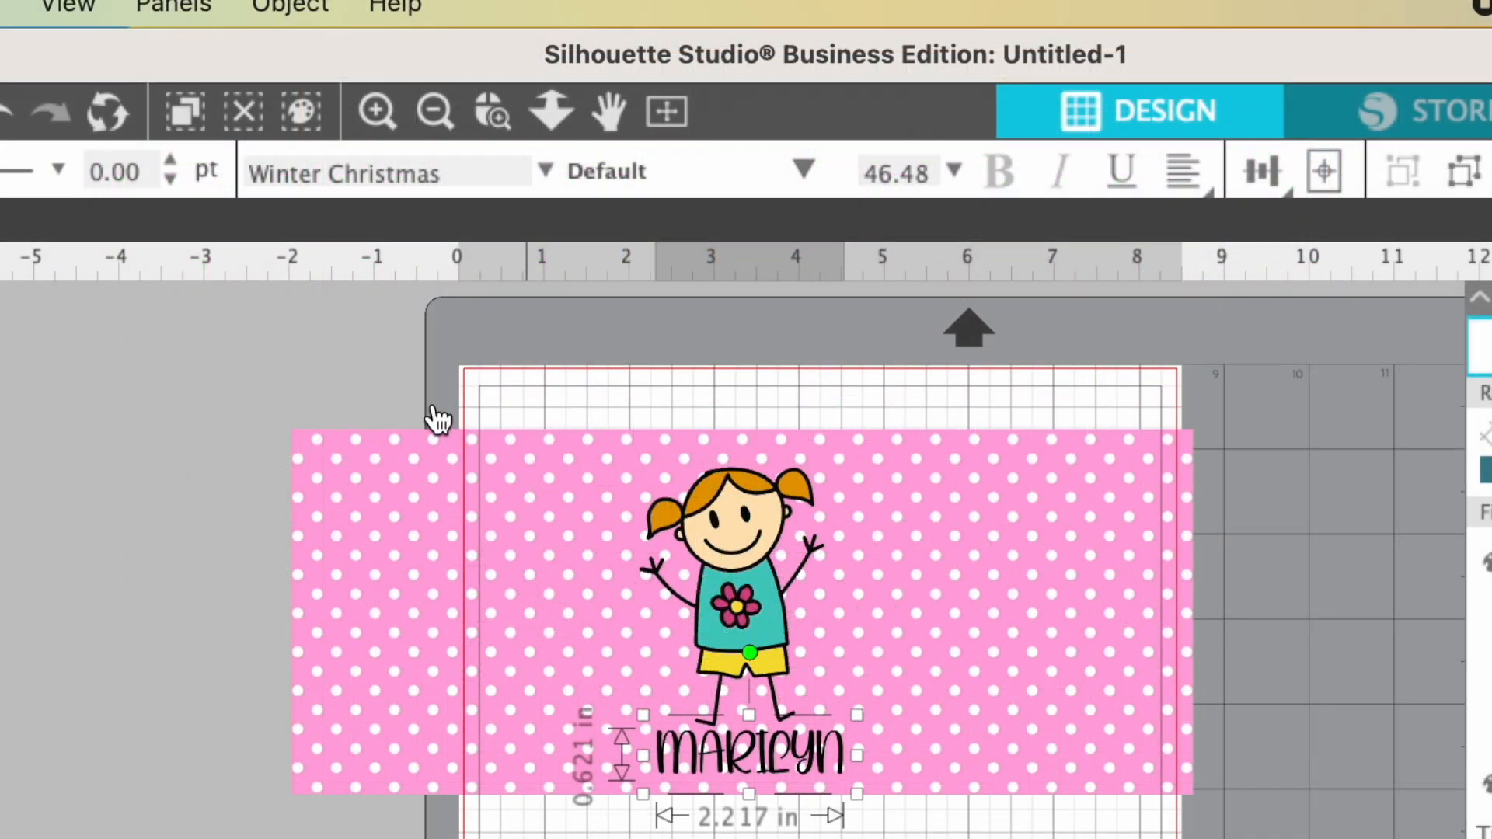
- Select the panel, girl and name together and align their horizontal centres
drag(193, 365, 1296, 838)
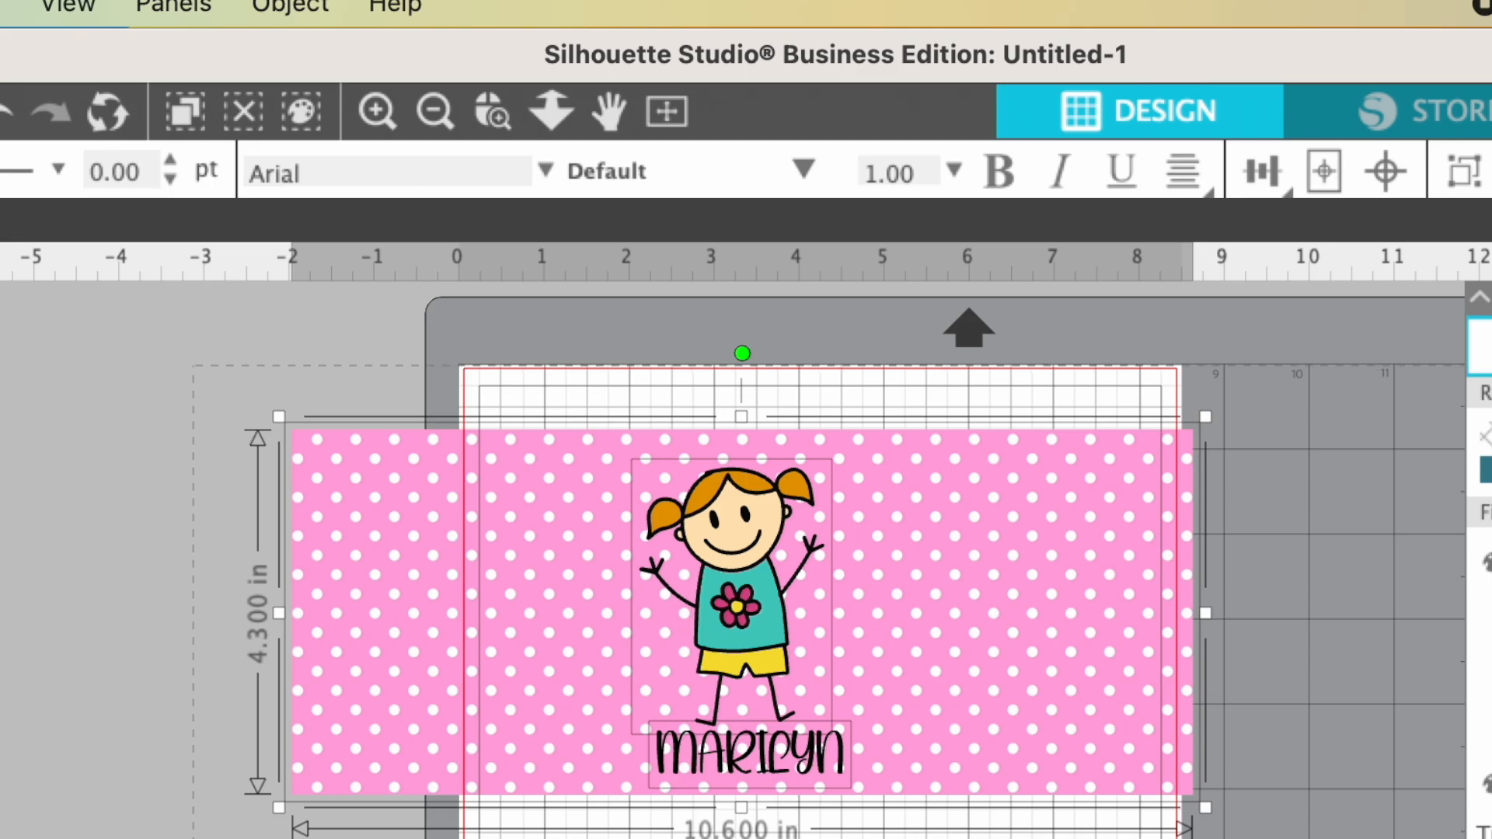
click(286, 14)
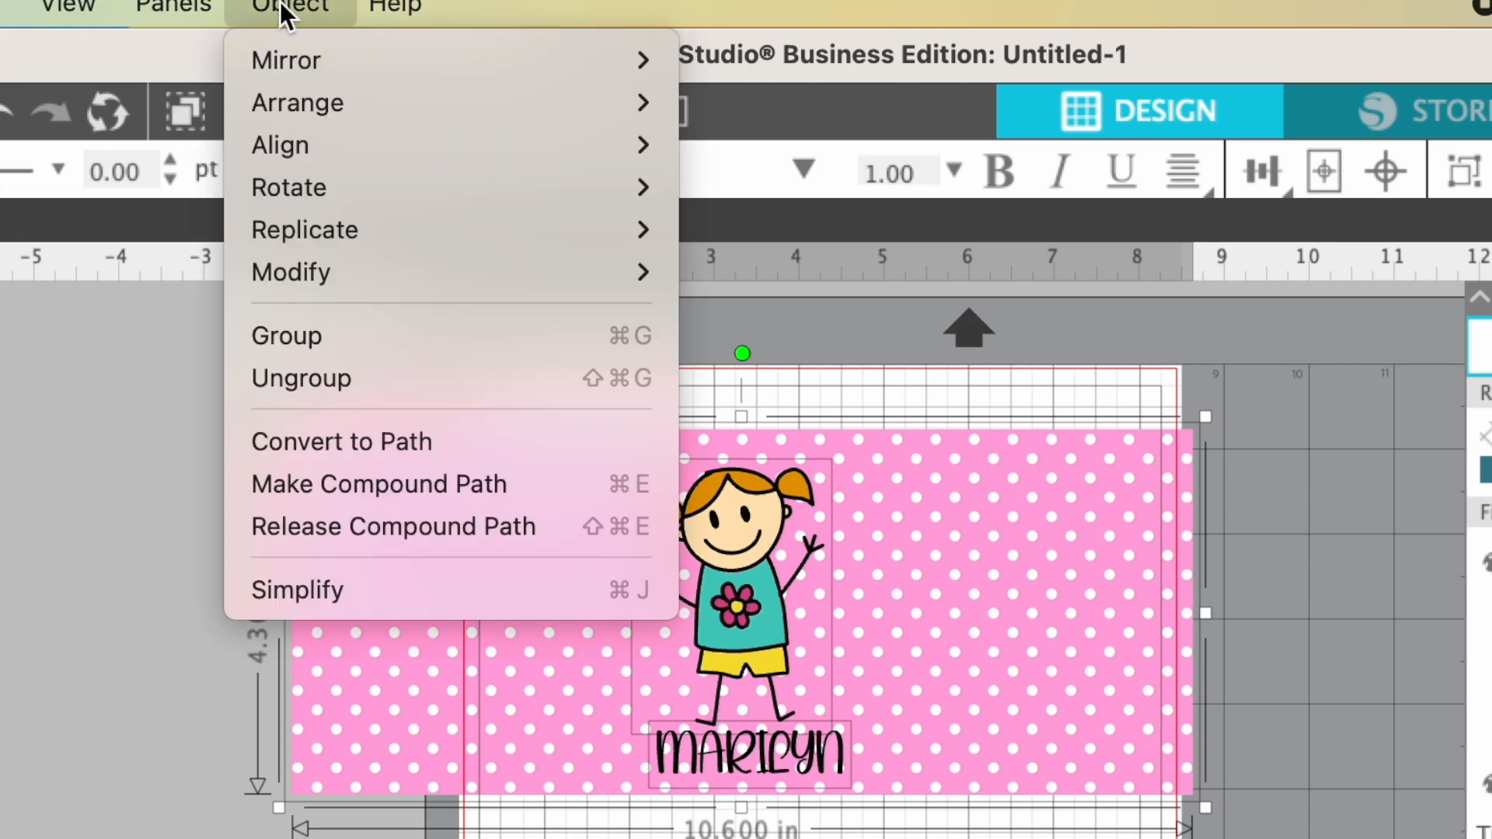
mouse_move(305, 151)
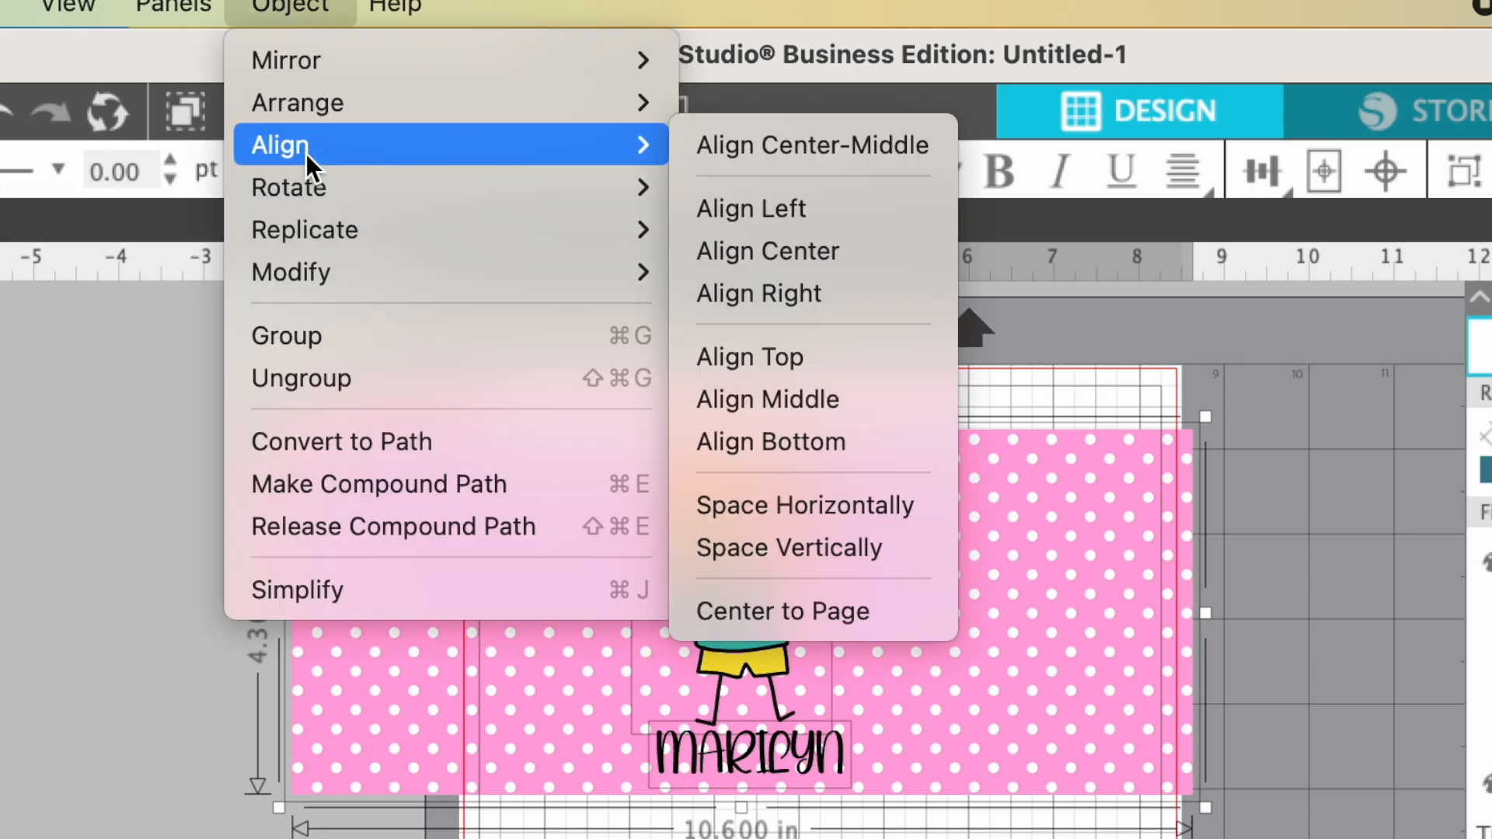
click(786, 252)
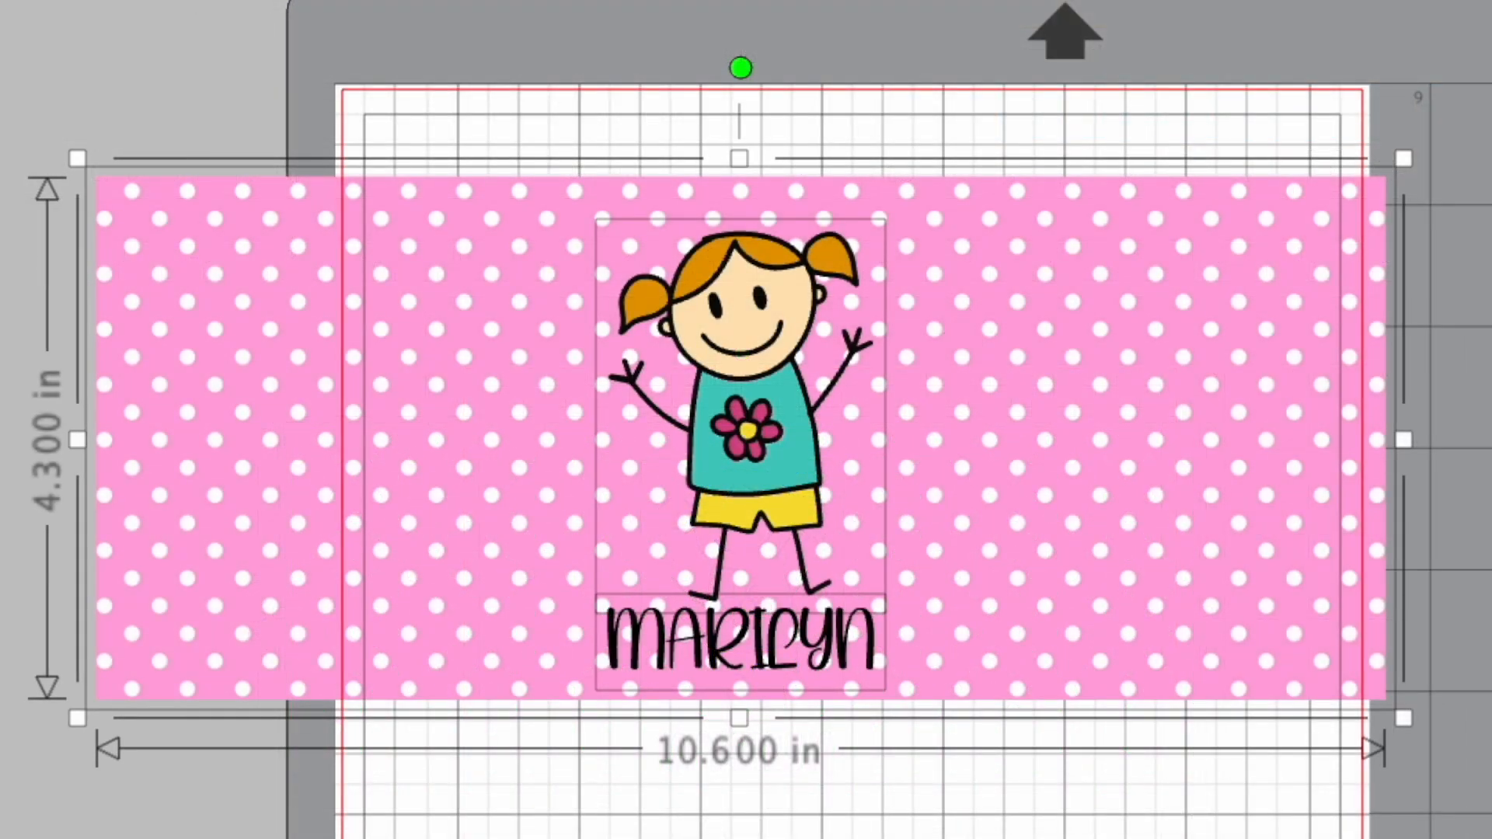
click(653, 832)
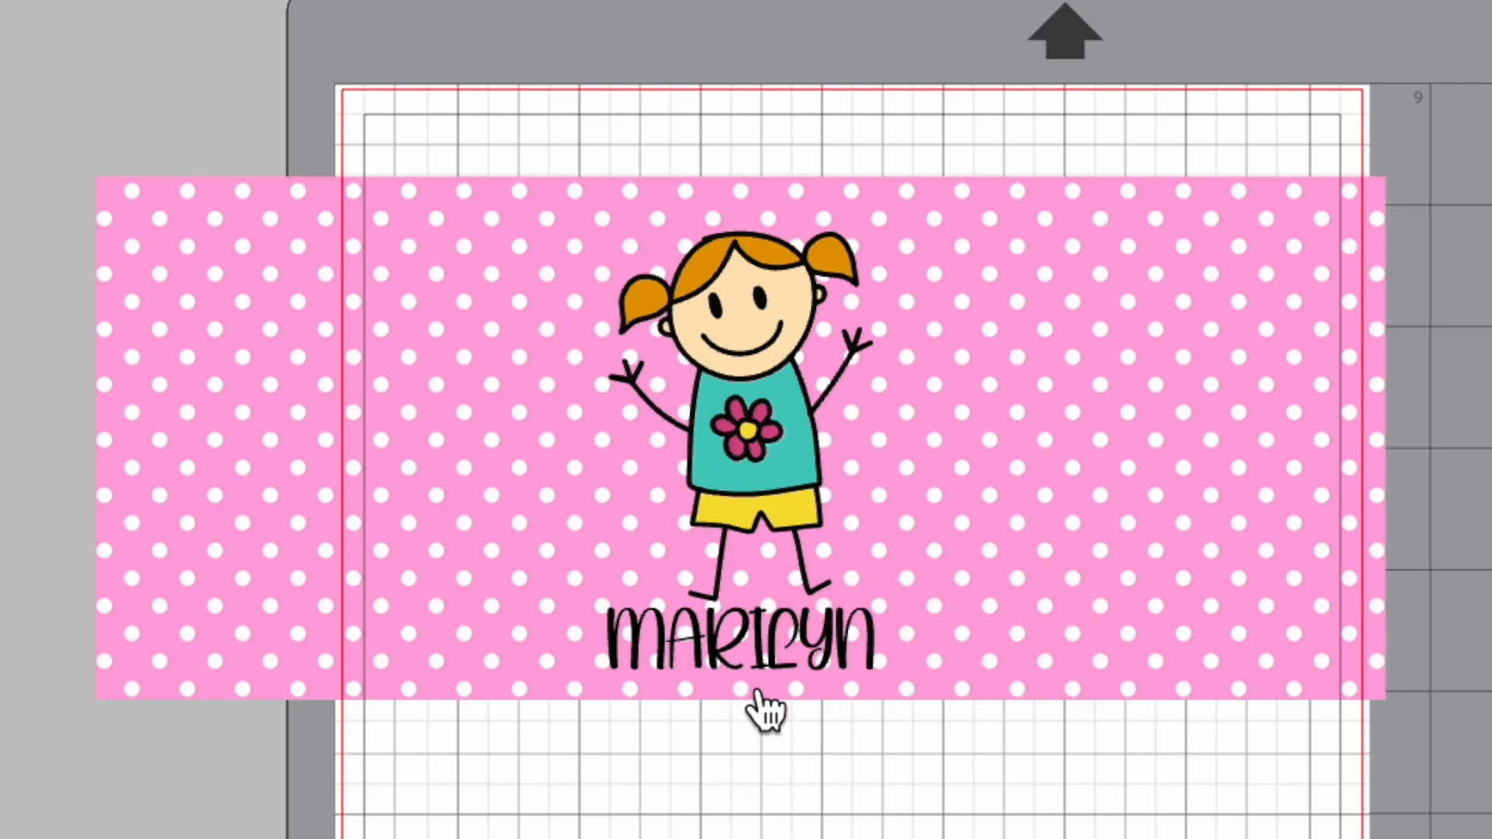
- Nudge the name text slightly to the right under the girl
click(780, 650)
key(Right)
key(Right)
key(Right)
key(Right)
key(Right)
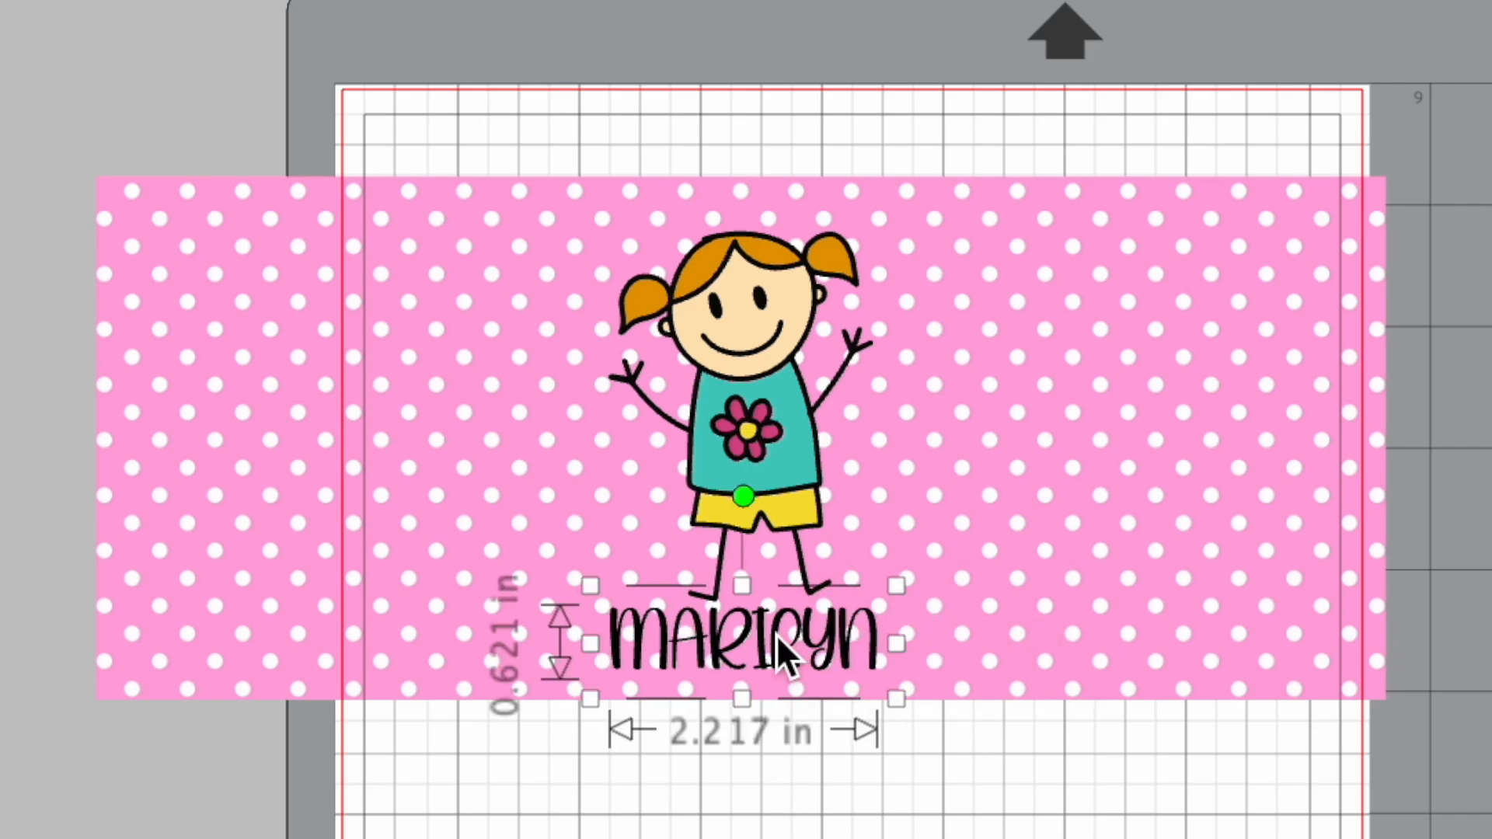
- Nudge the name text a little further right beneath the girl's feet and deselect it
key(Right)
key(Right)
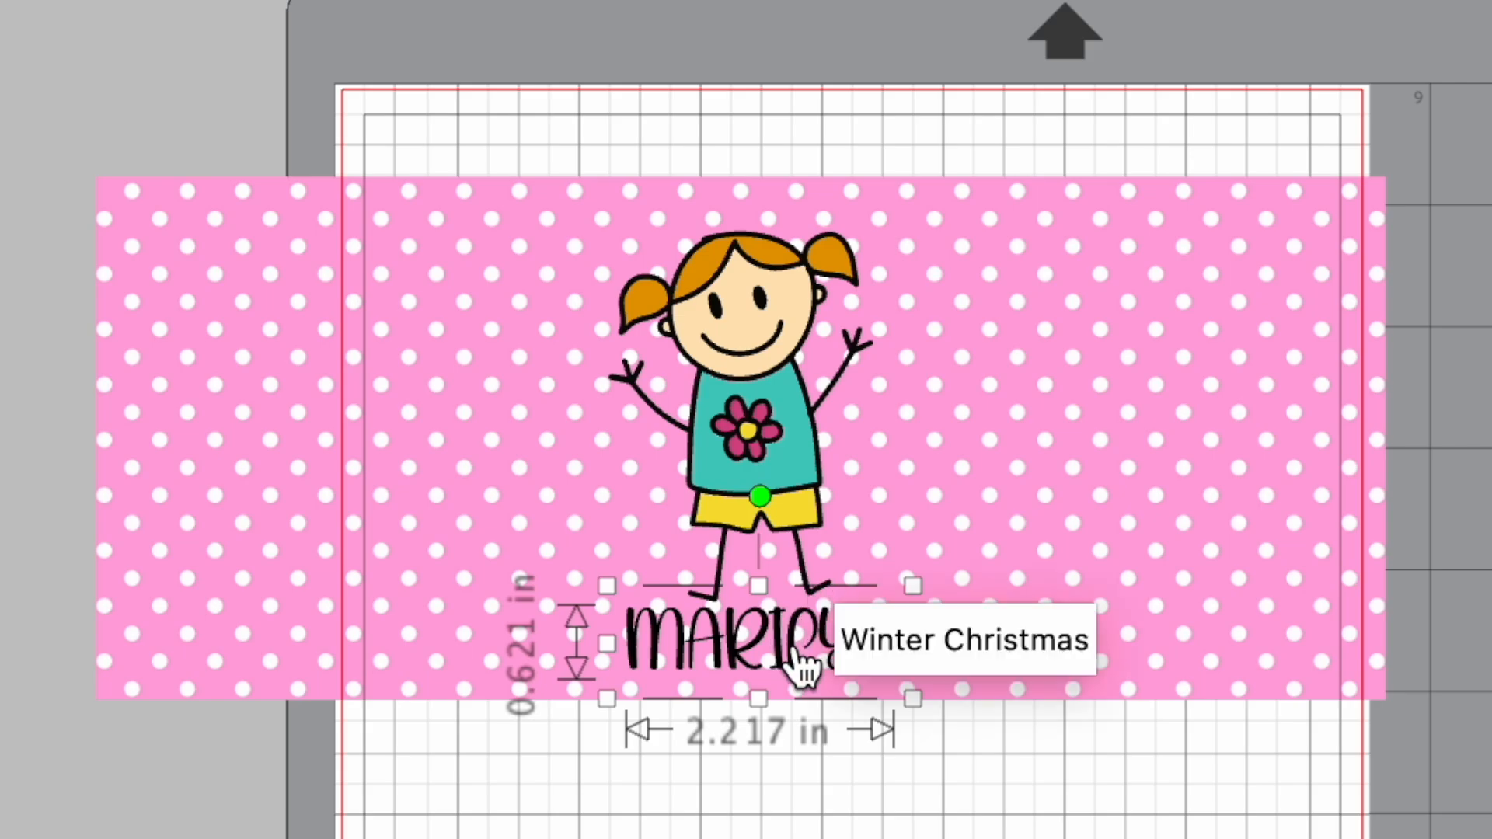
key(Escape)
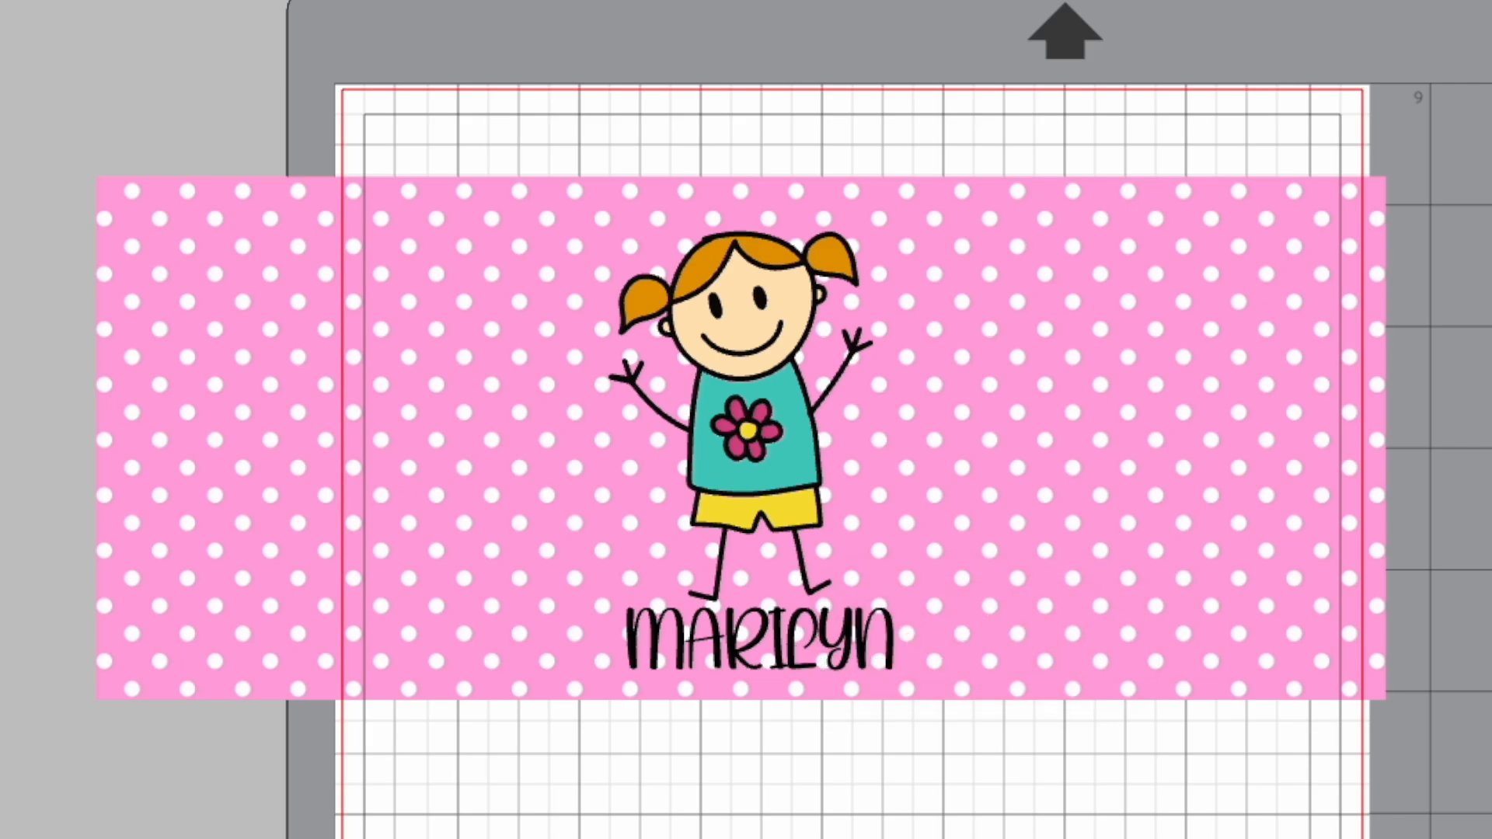
- Select the name text together with the girl and group them into one object
click(799, 661)
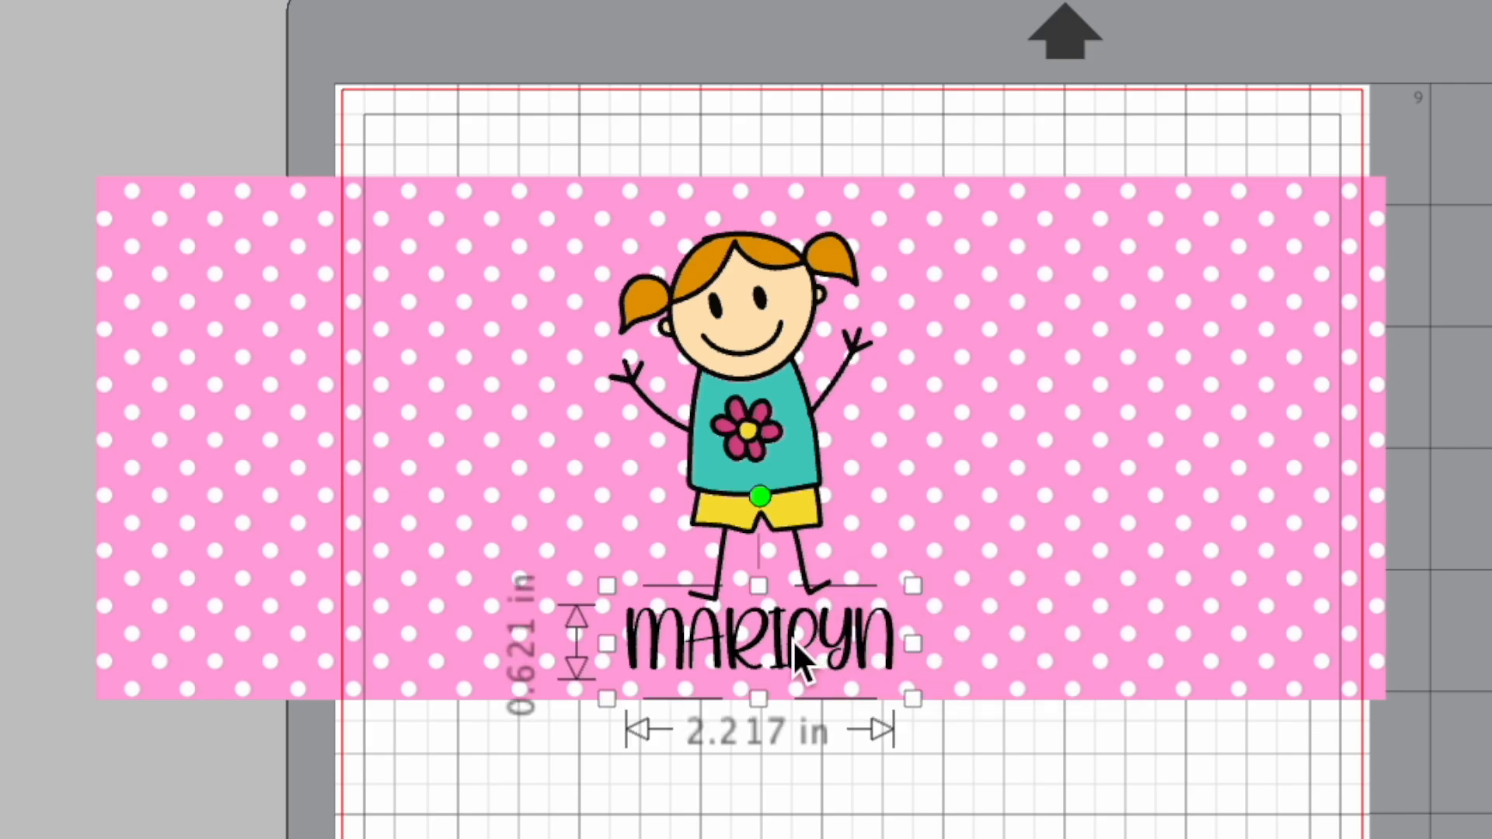
shift+click(777, 399)
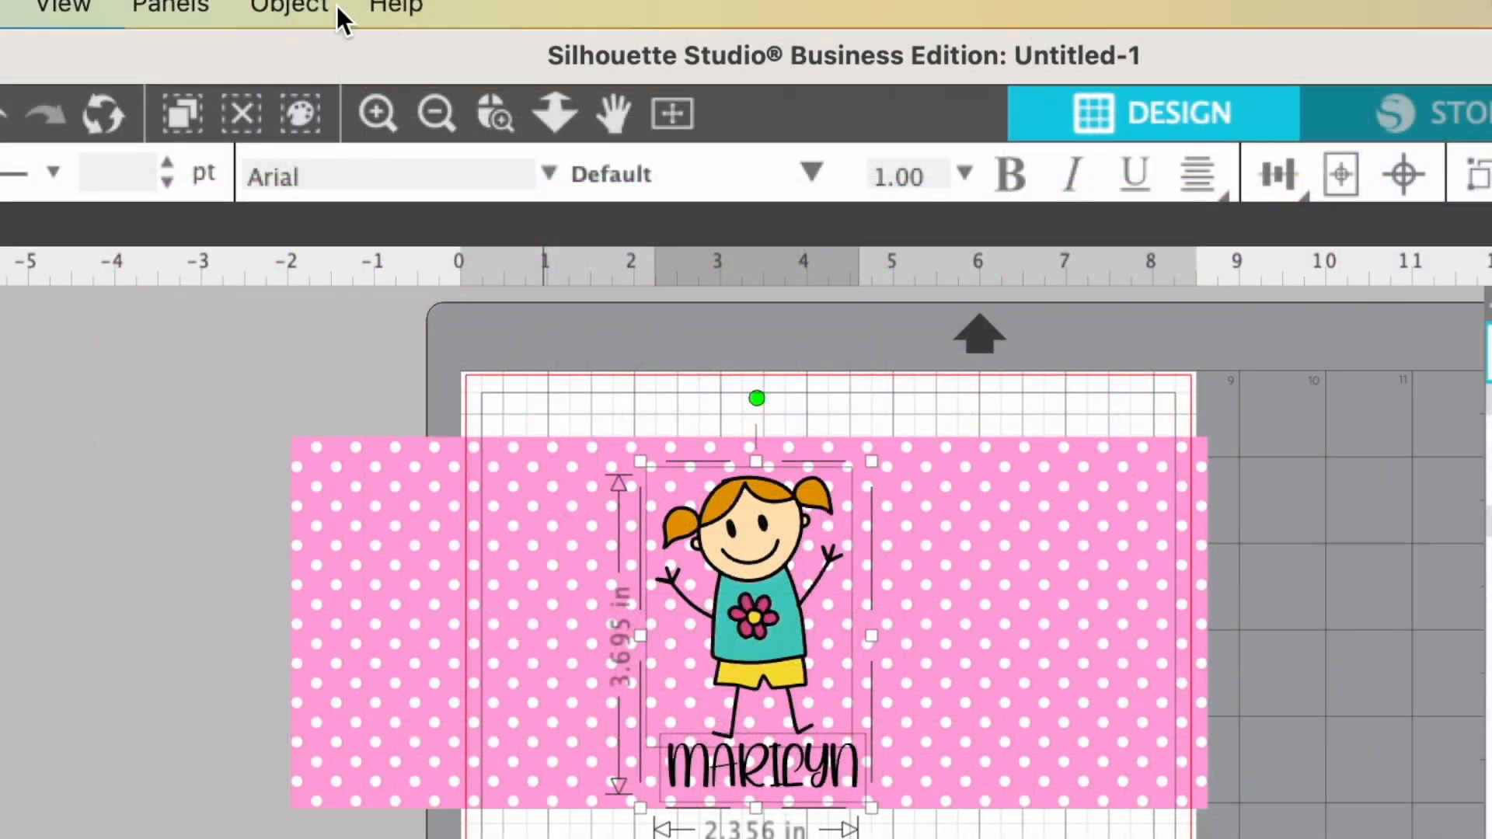
click(305, 10)
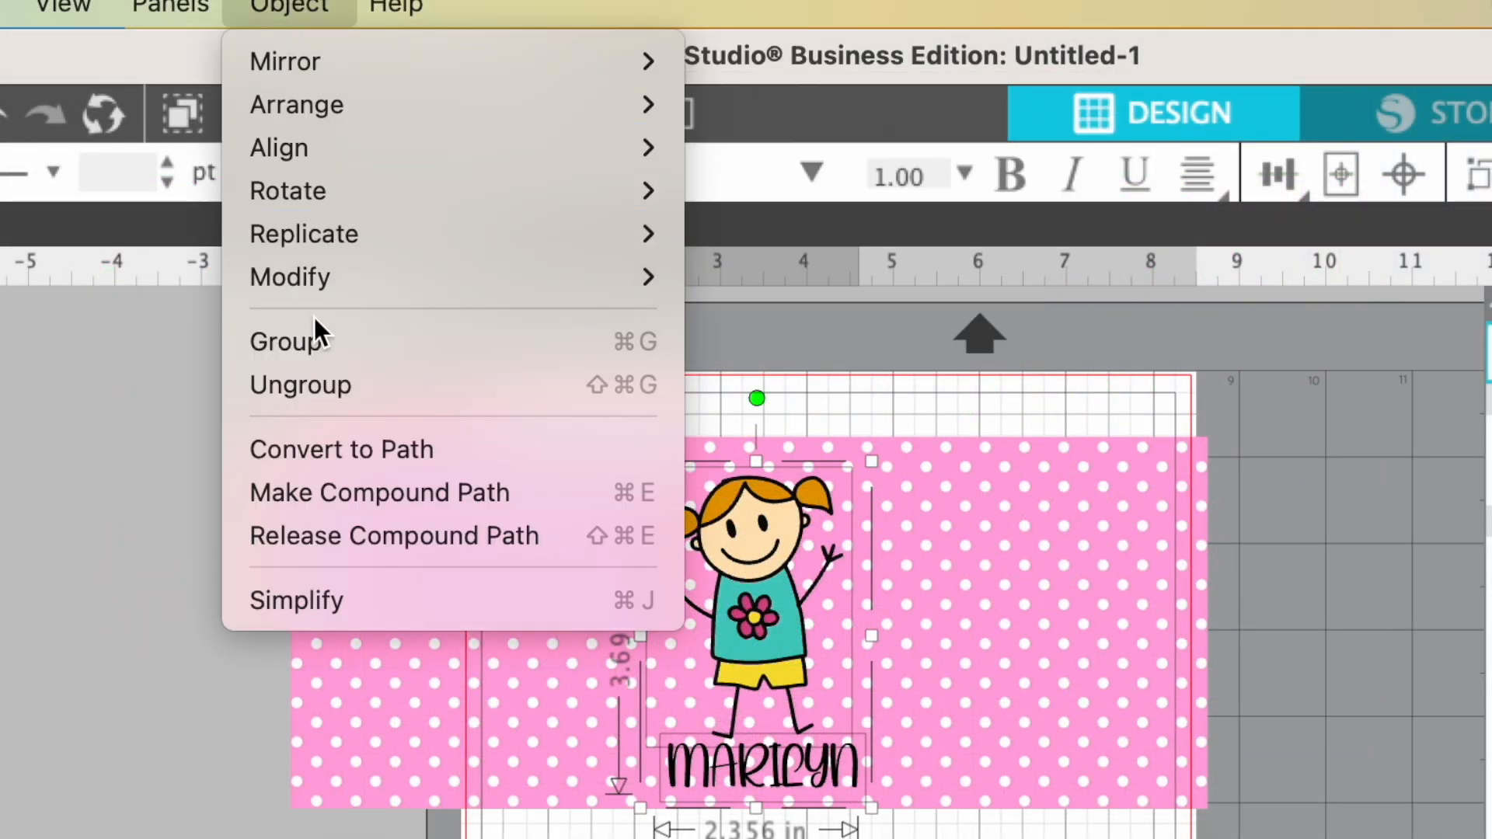
click(316, 338)
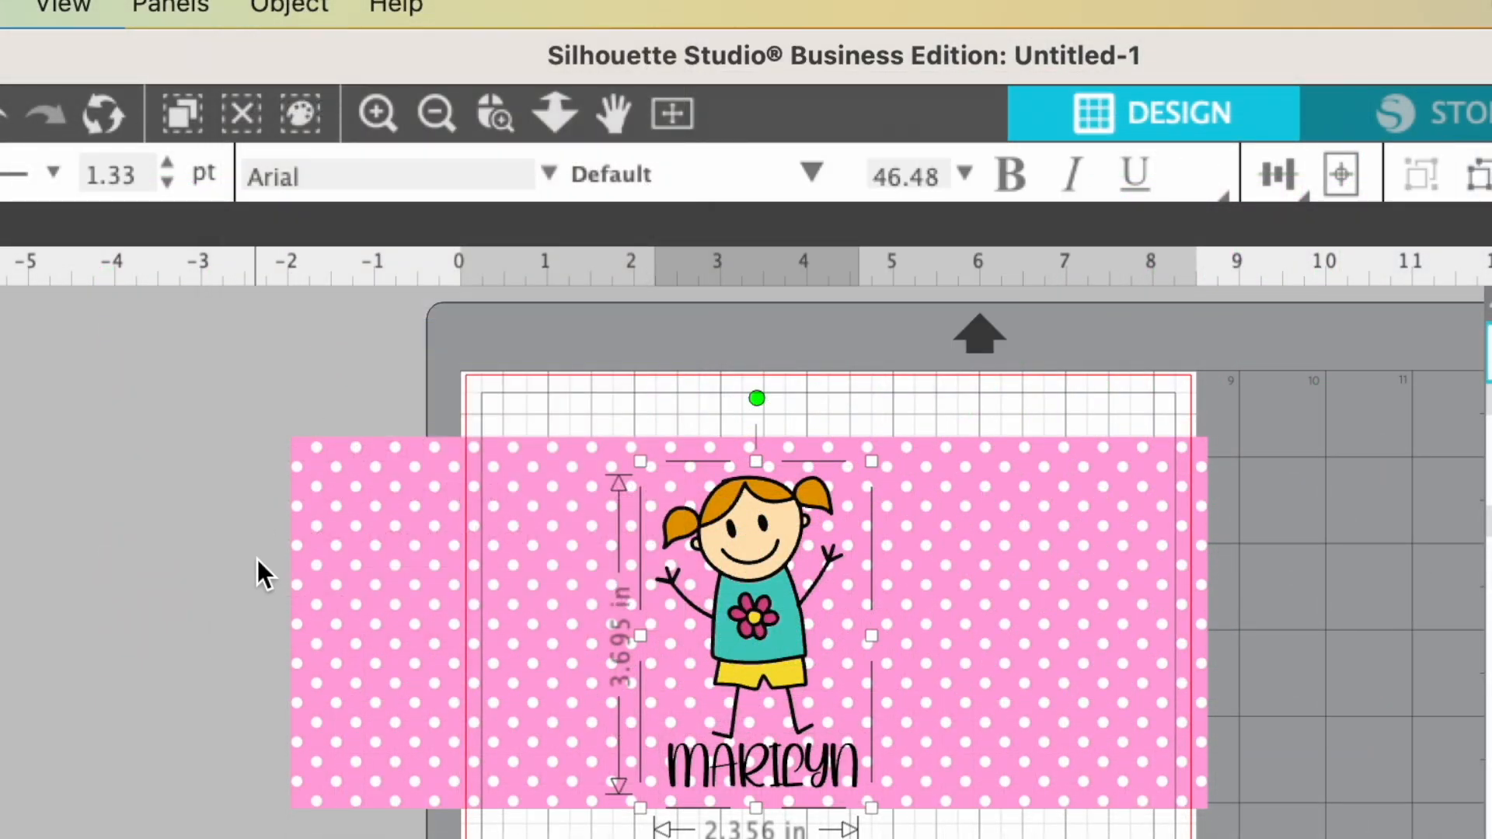
- Select the girl-and-name group with the polka dot panel and align them Center-Middle
click(204, 561)
drag(227, 397, 1055, 786)
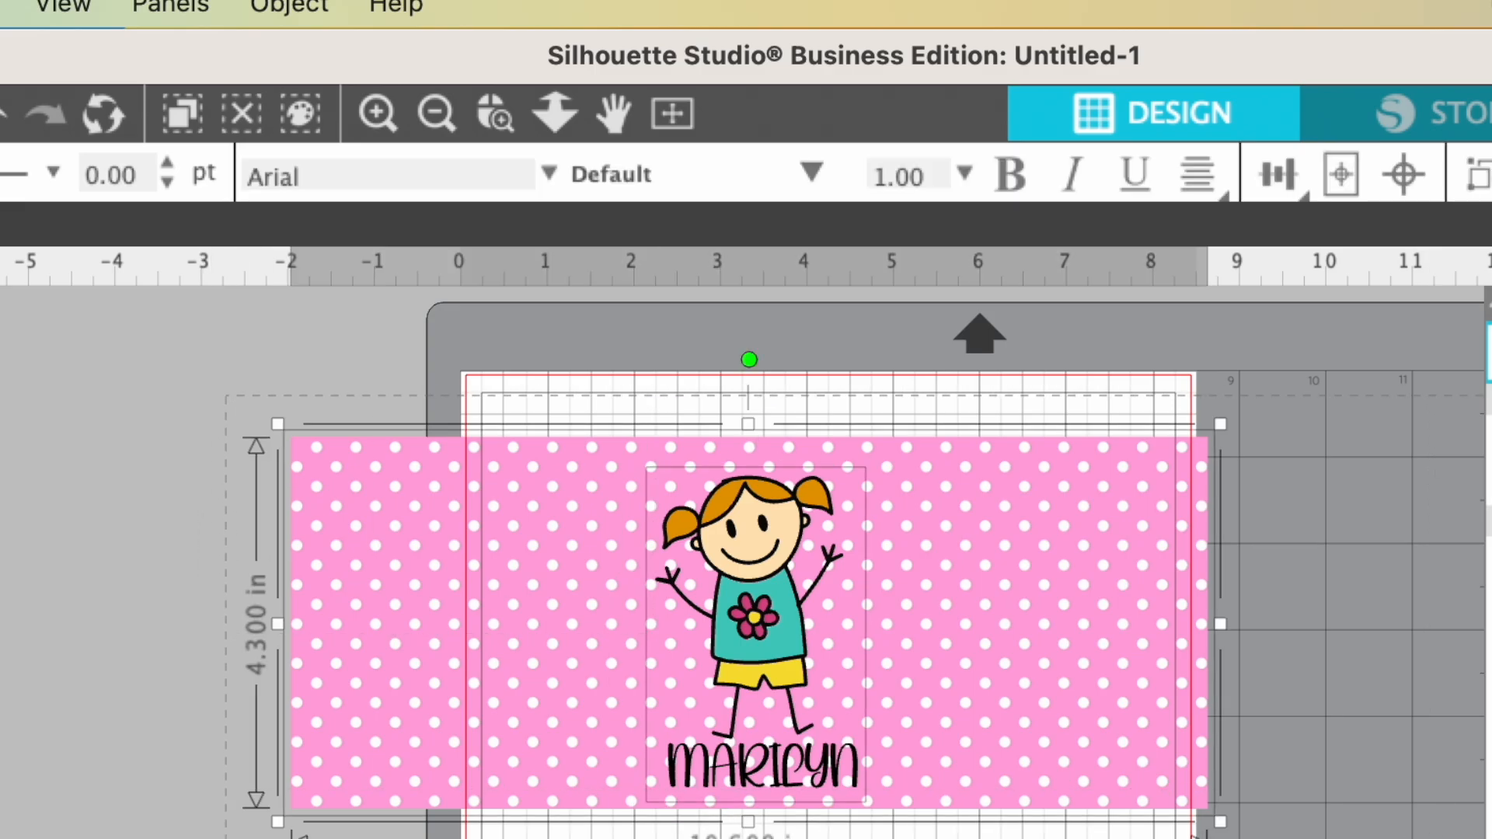
click(300, 9)
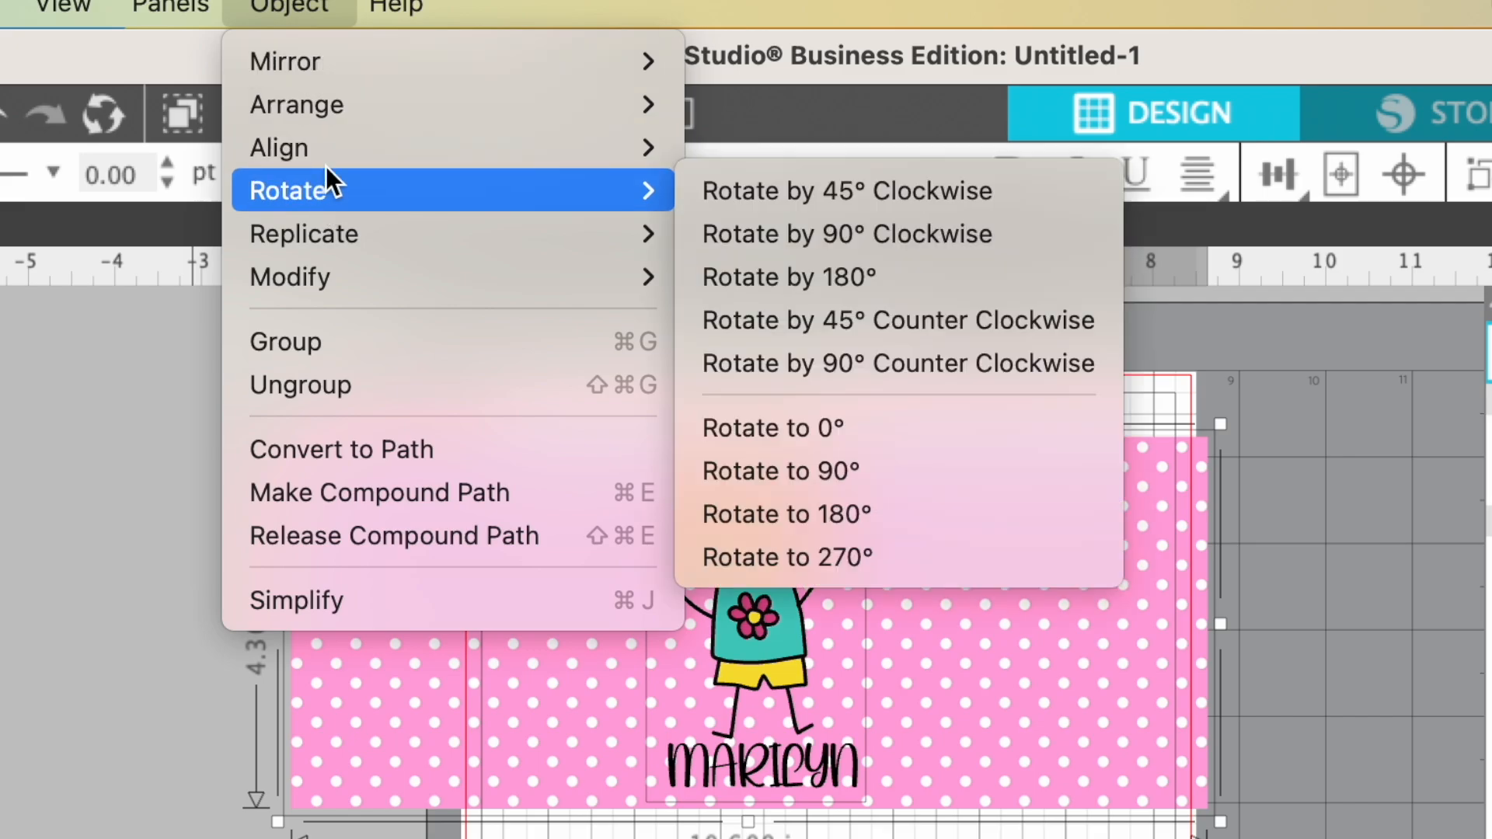
mouse_move(328, 152)
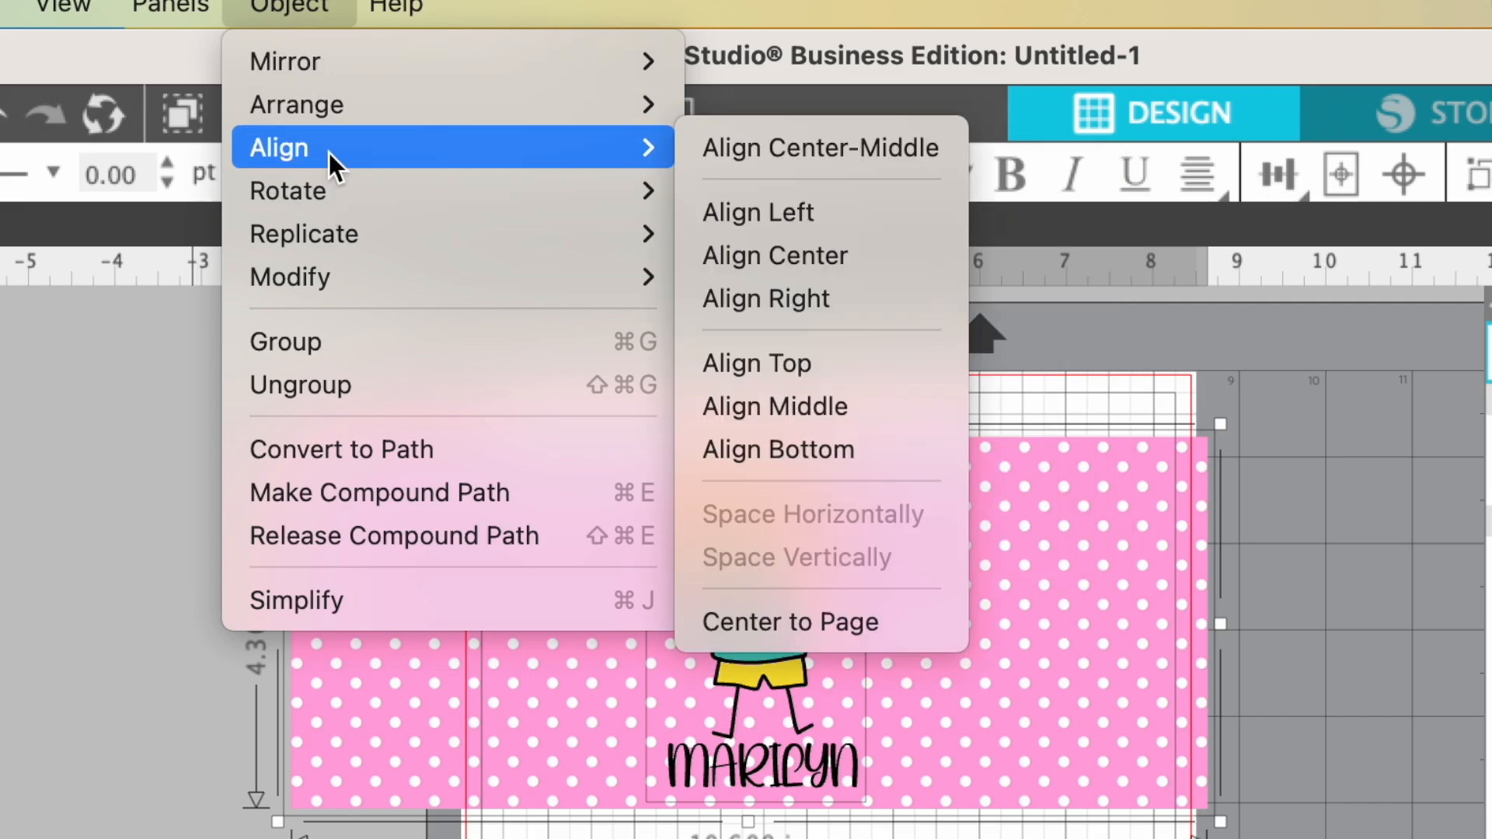
click(837, 150)
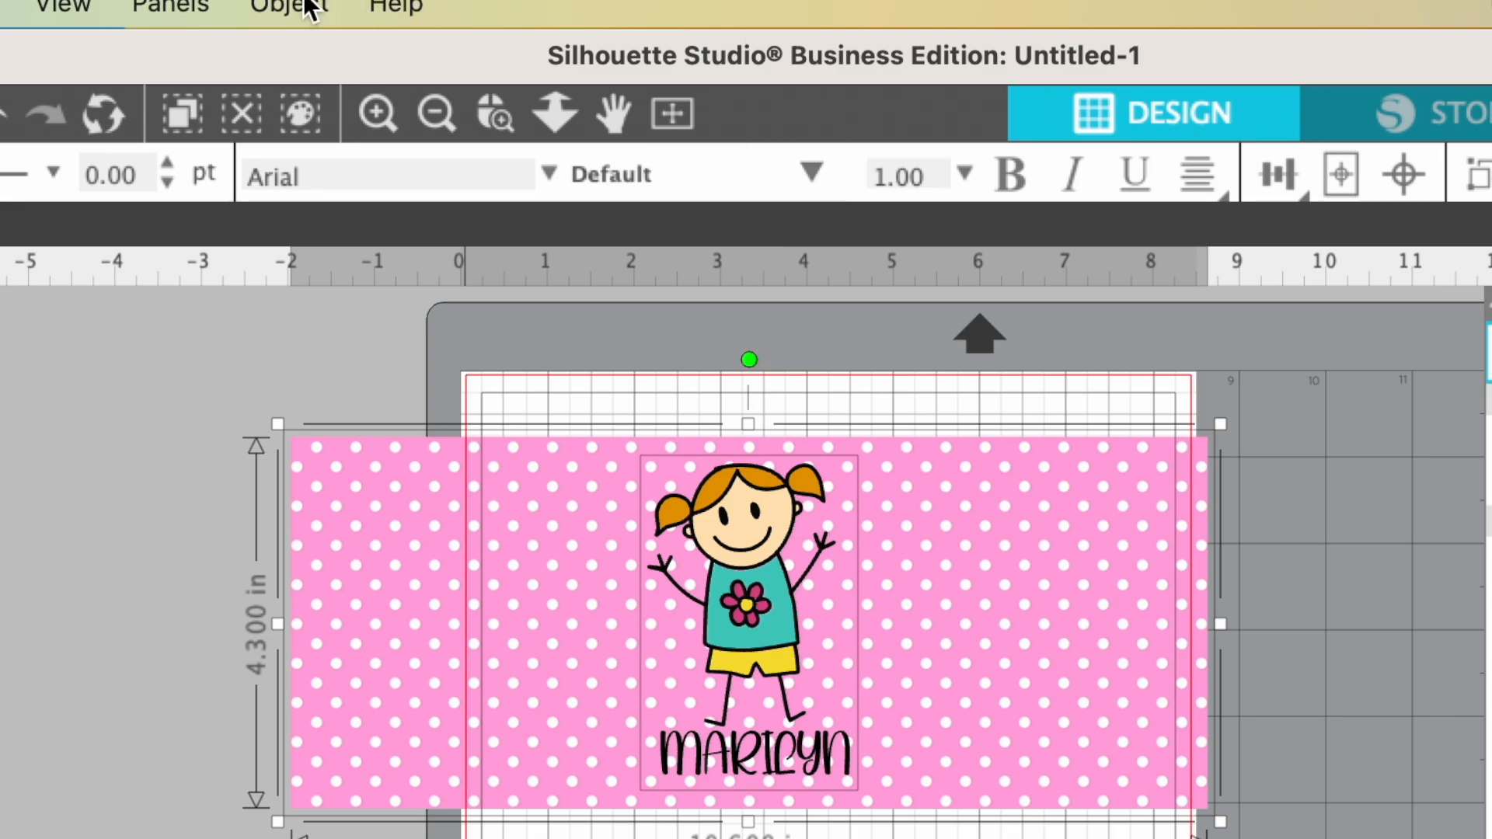
- Group the panel with the girl and name, and move the whole design roughly to the page's horizontal centre
click(293, 7)
click(277, 342)
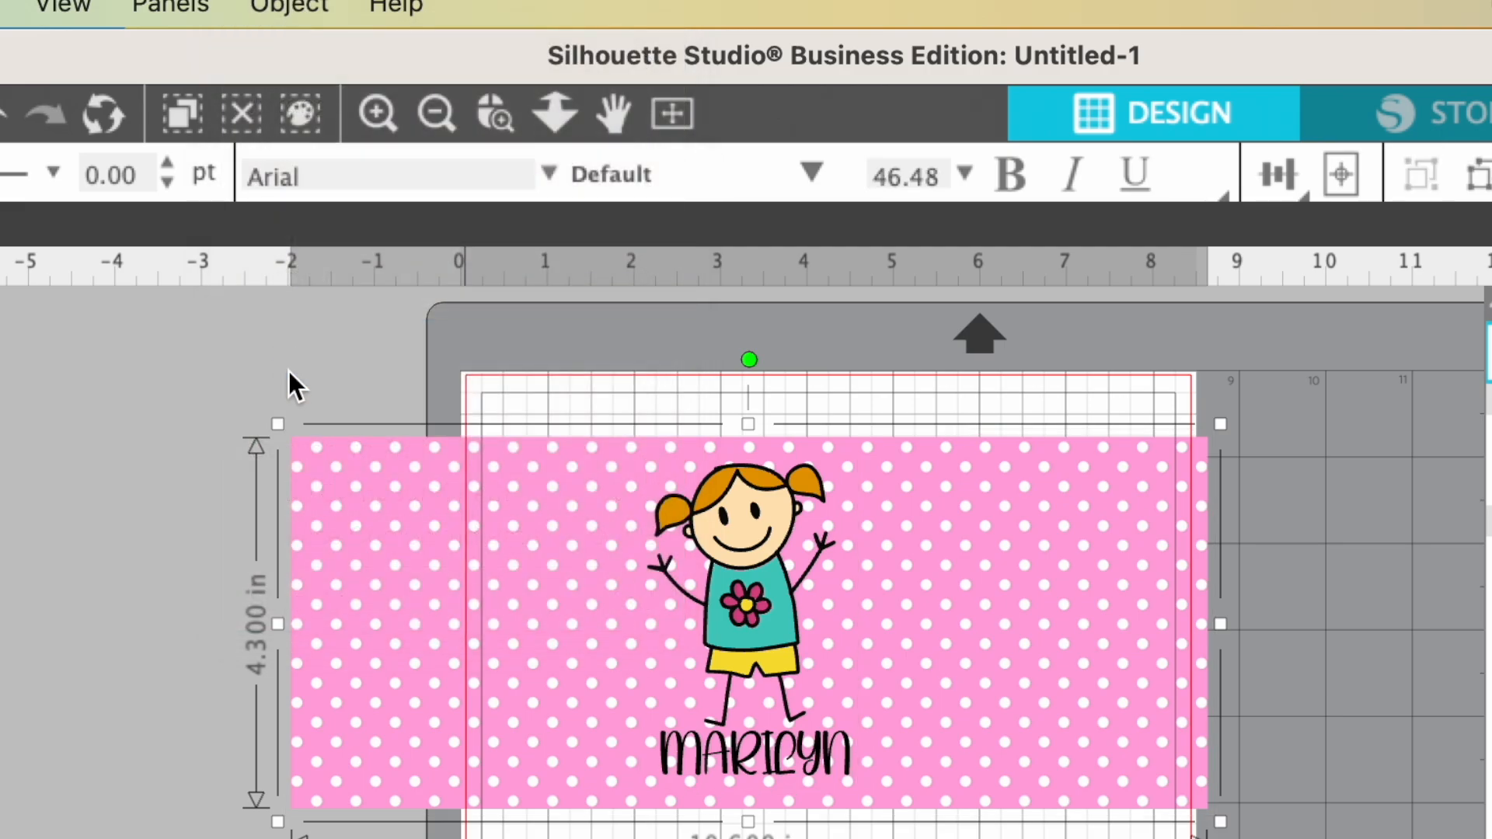
drag(566, 637, 644, 597)
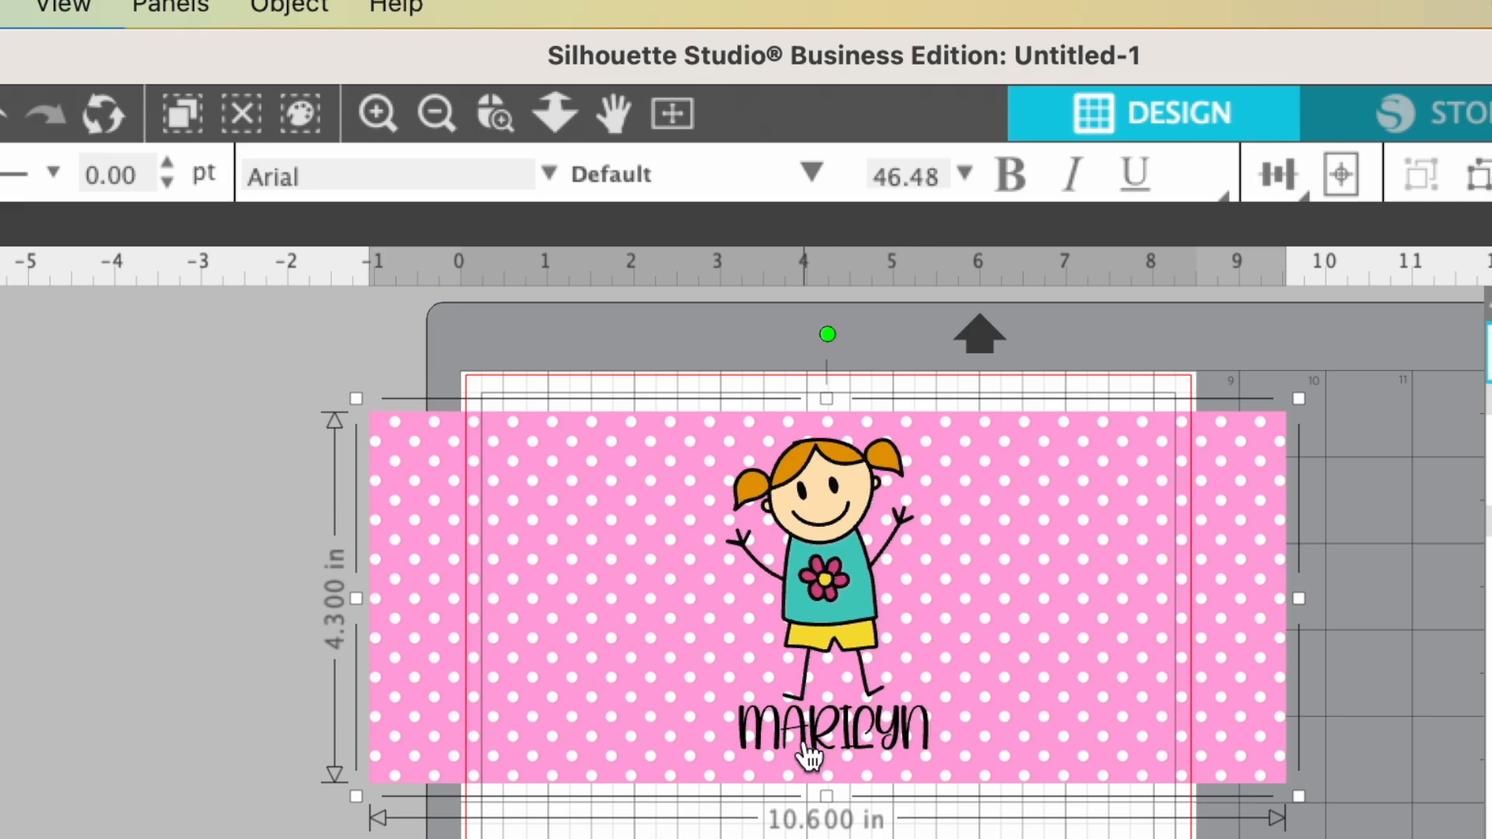
- Flip the grouped design horizontally and move it further down the page
click(294, 9)
mouse_move(297, 76)
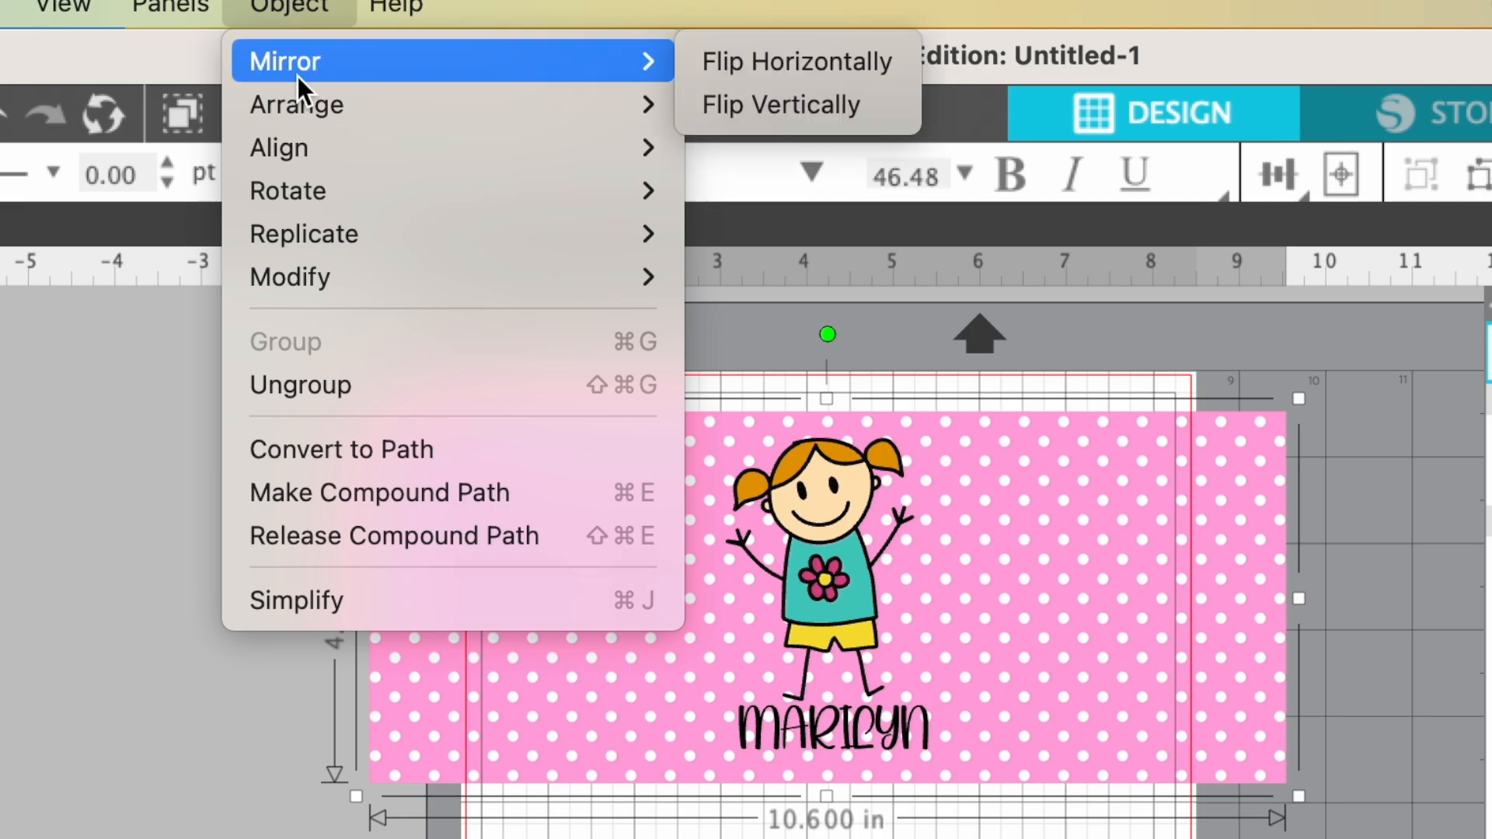
click(746, 67)
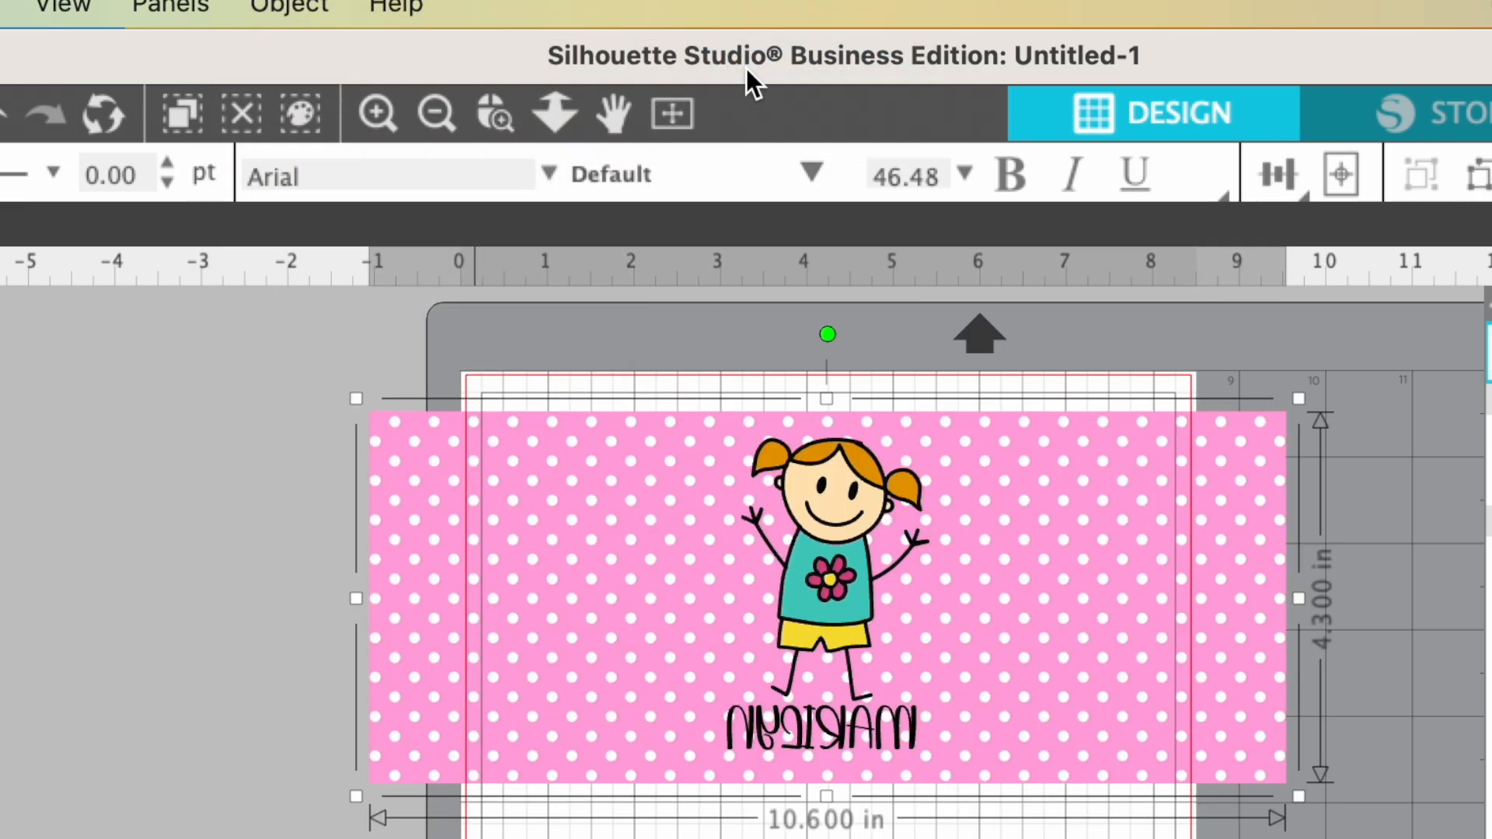
drag(859, 576, 846, 793)
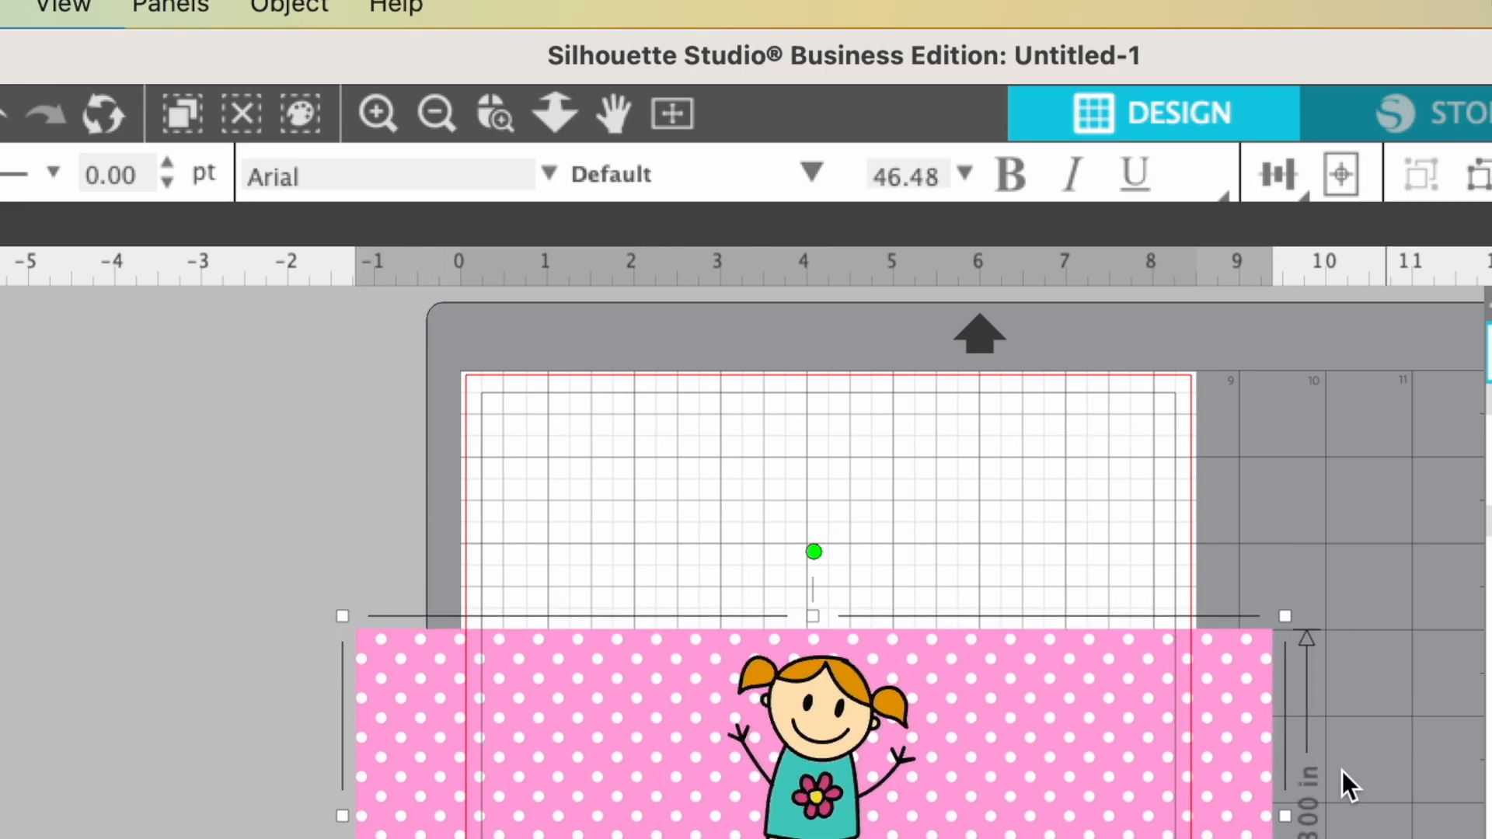
- Rotate the mirrored design 90° clockwise and position it upright within the page's borders
click(302, 8)
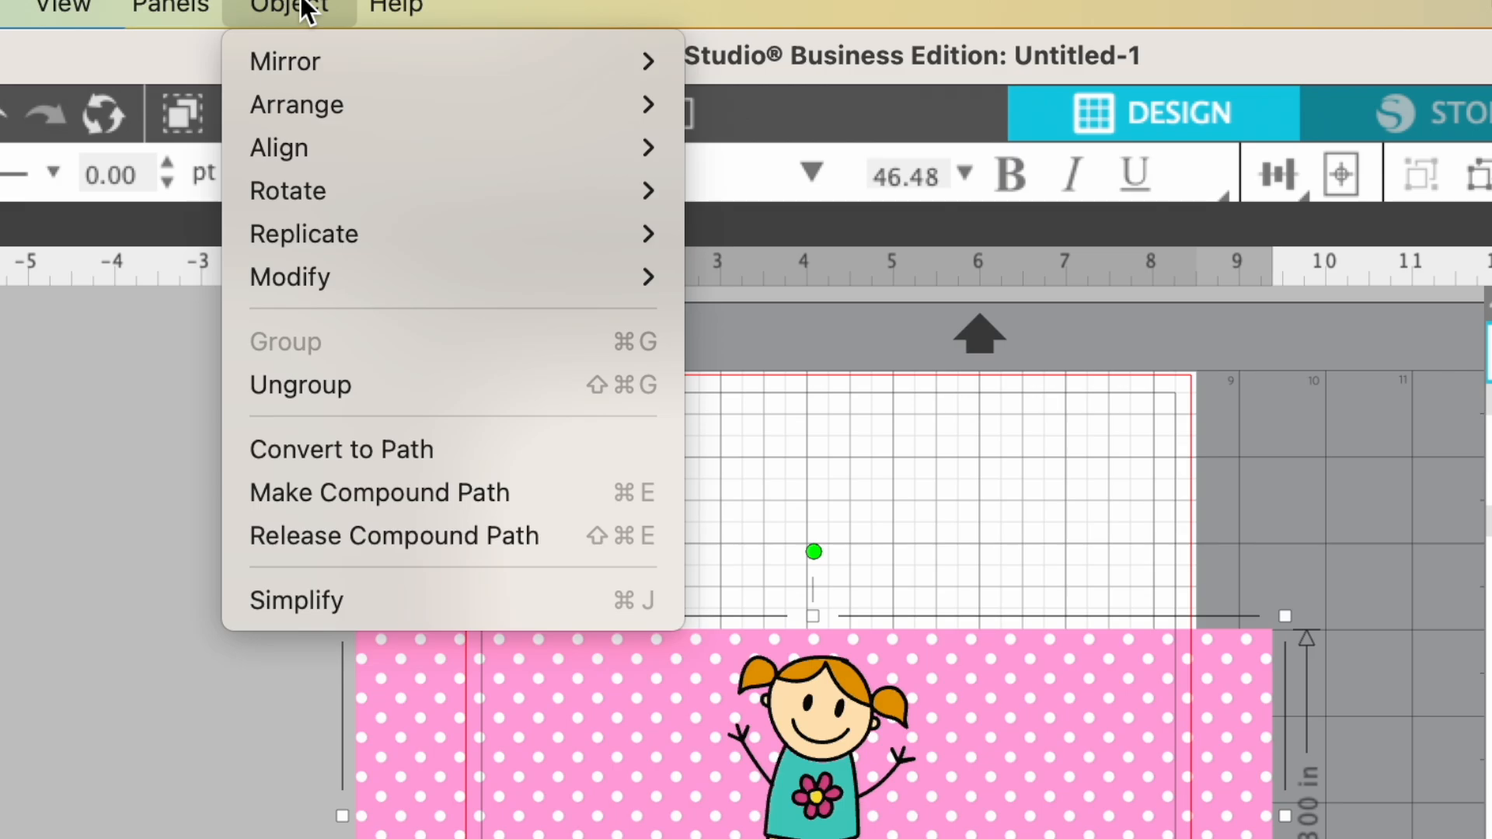
mouse_move(306, 190)
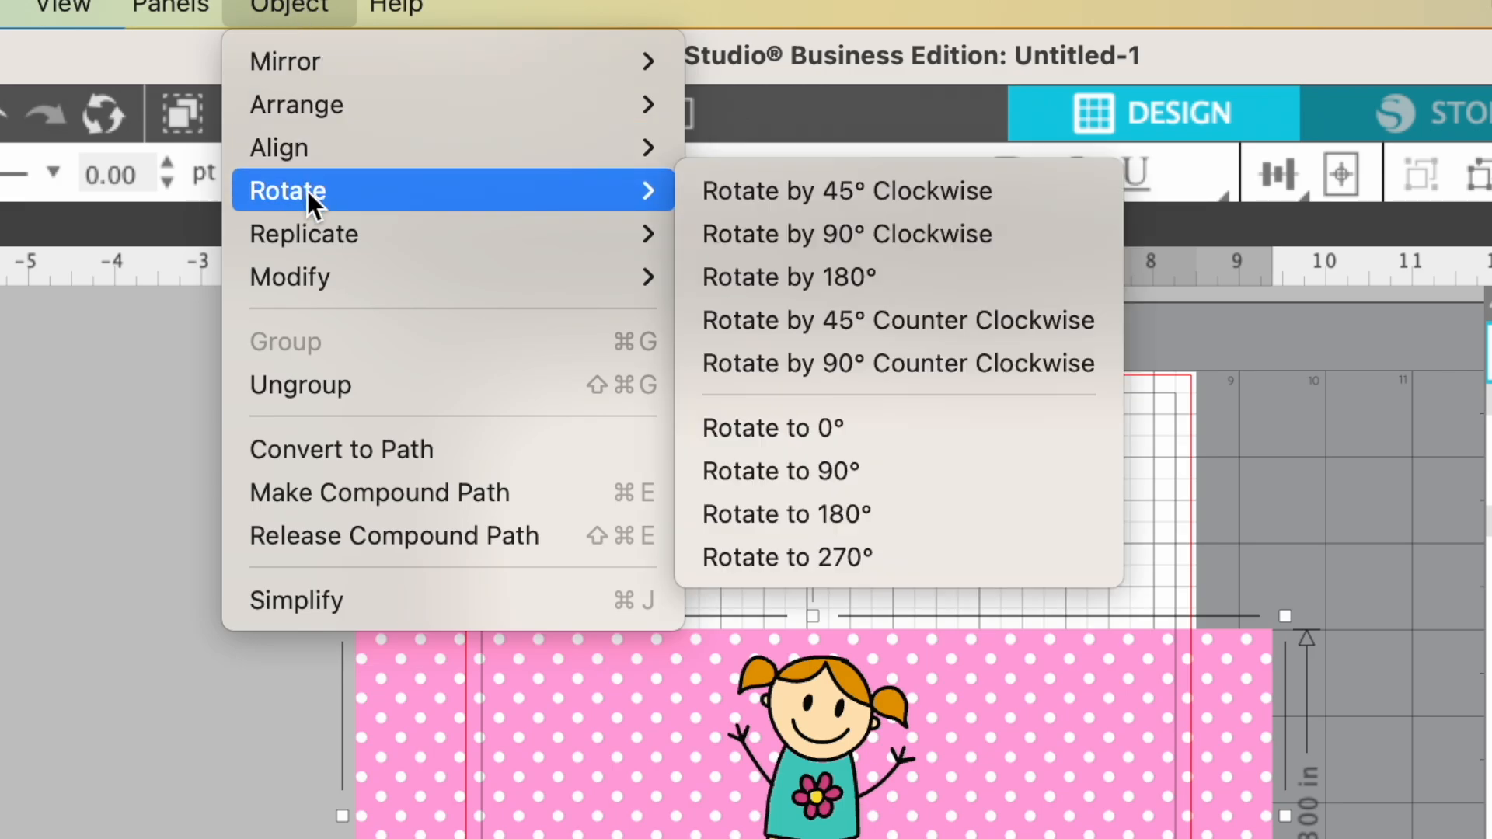
click(800, 235)
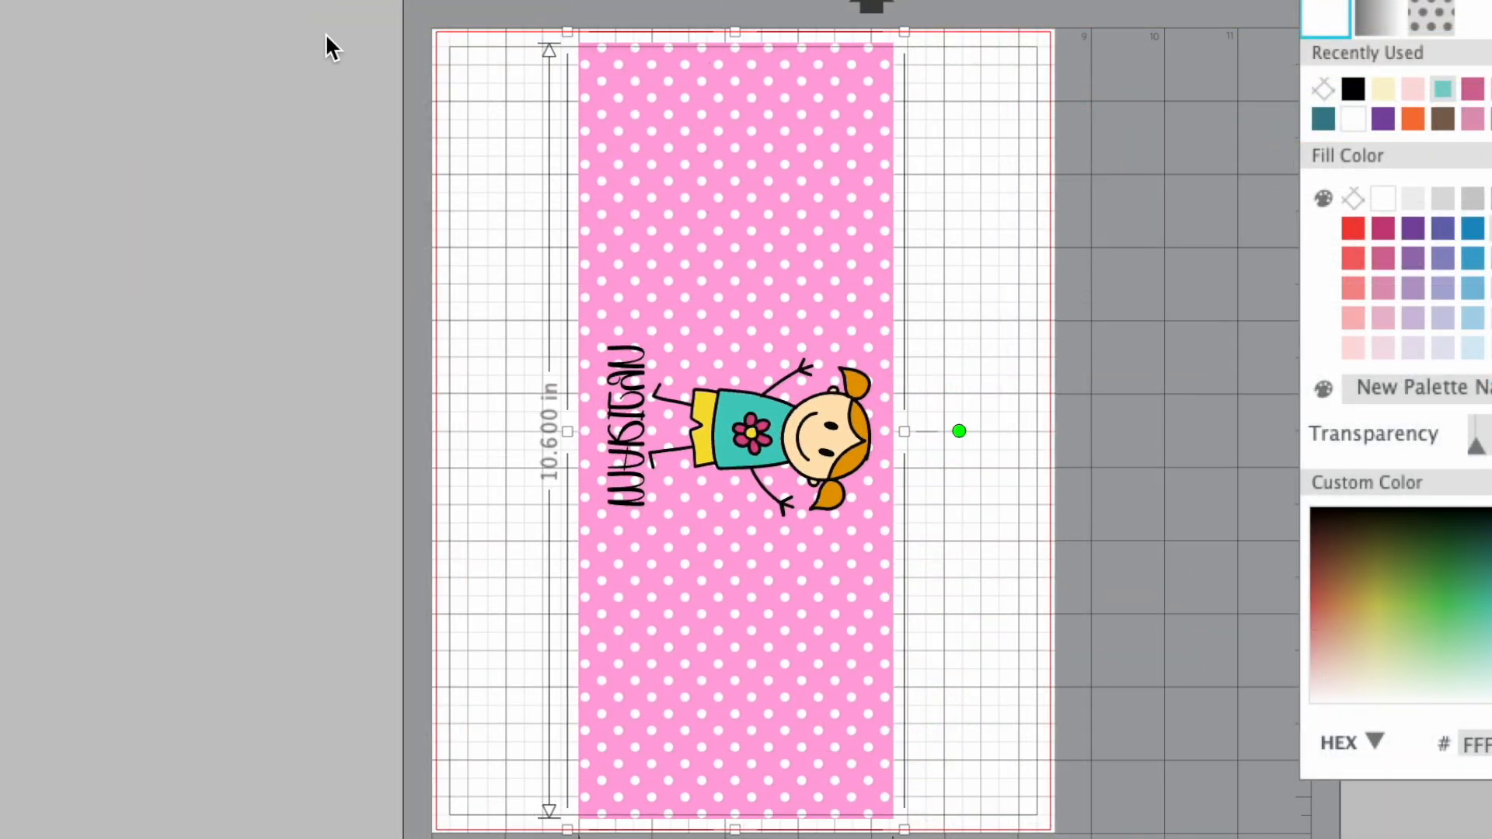
drag(792, 244, 788, 246)
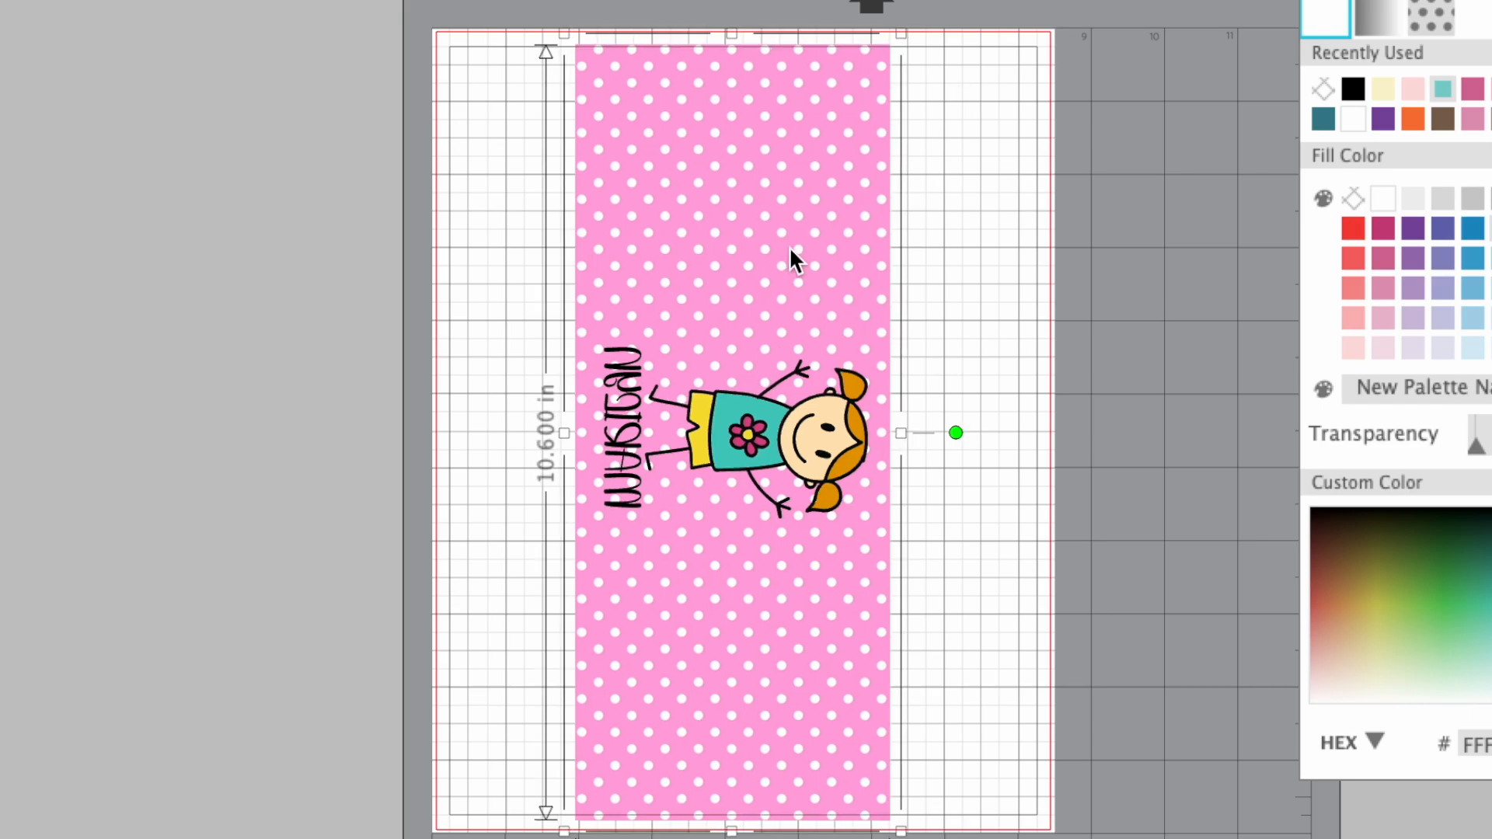